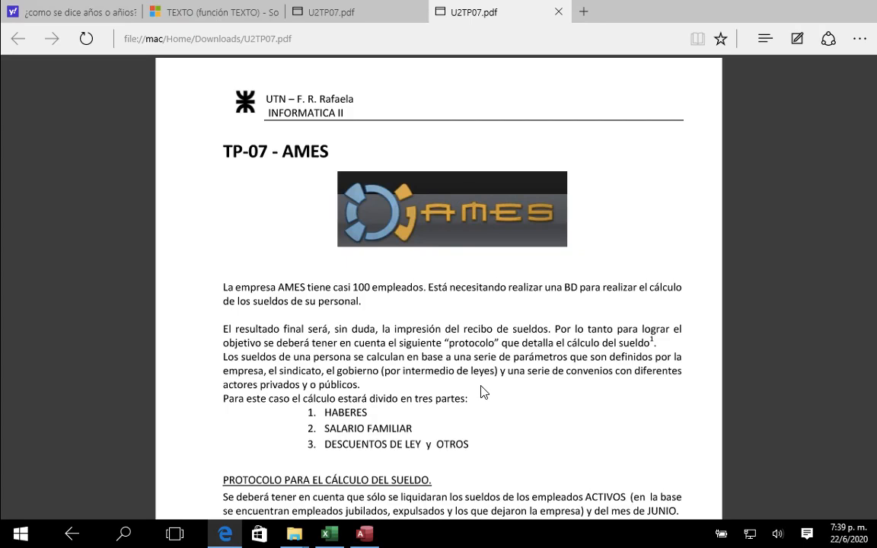
# Step: Read the AMES assignment's introduction and the opening of its salary calculation protocol
pyautogui.scroll(-3, 480, 392)
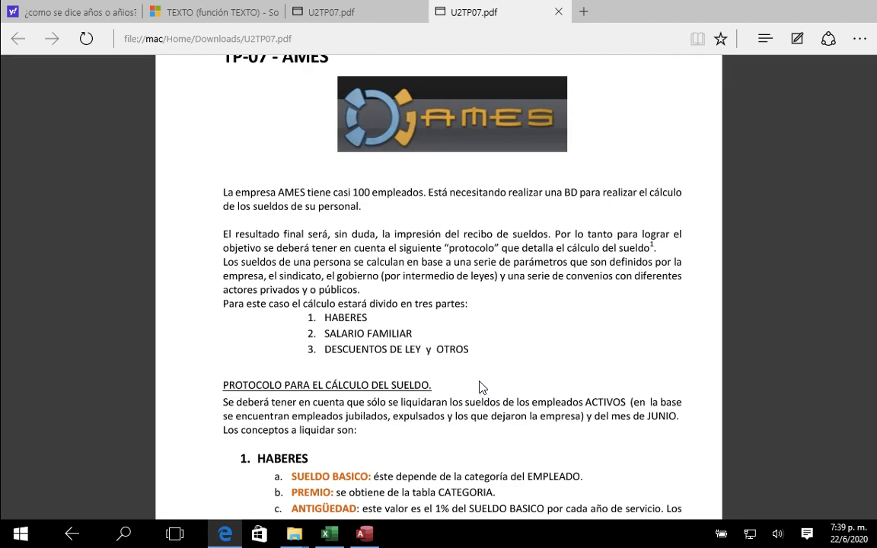
pyautogui.scroll(-2, 479, 386)
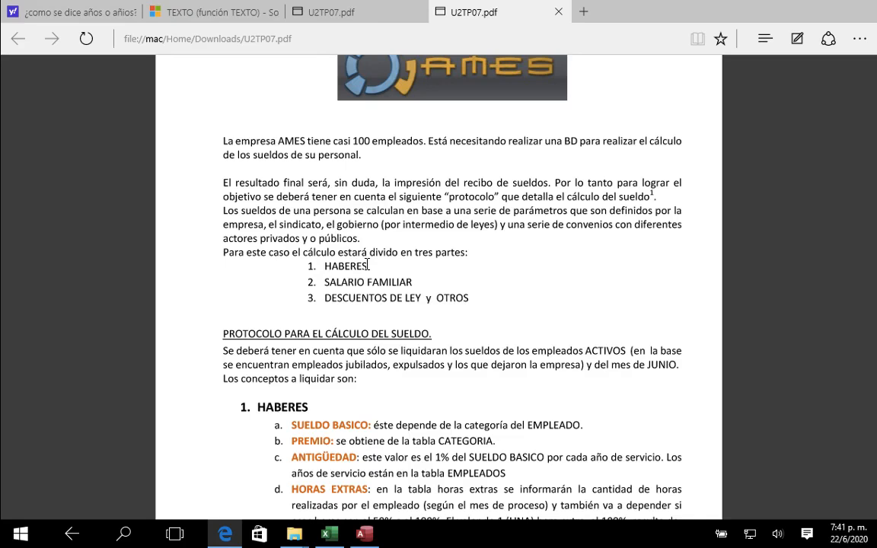
pyautogui.scroll(-1, 368, 264)
pyautogui.scroll(1, 368, 264)
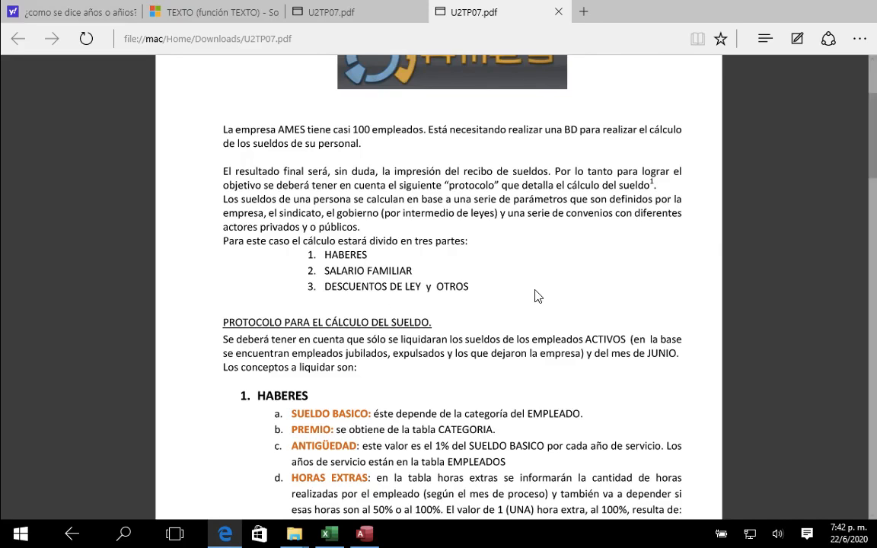
# Step: Switch to the TP7-DATOSAMES.xls workbook in Excel and examine the EMPLEADOS and ESTADODEEMPLEADOS sheets
pyautogui.click(335, 538)
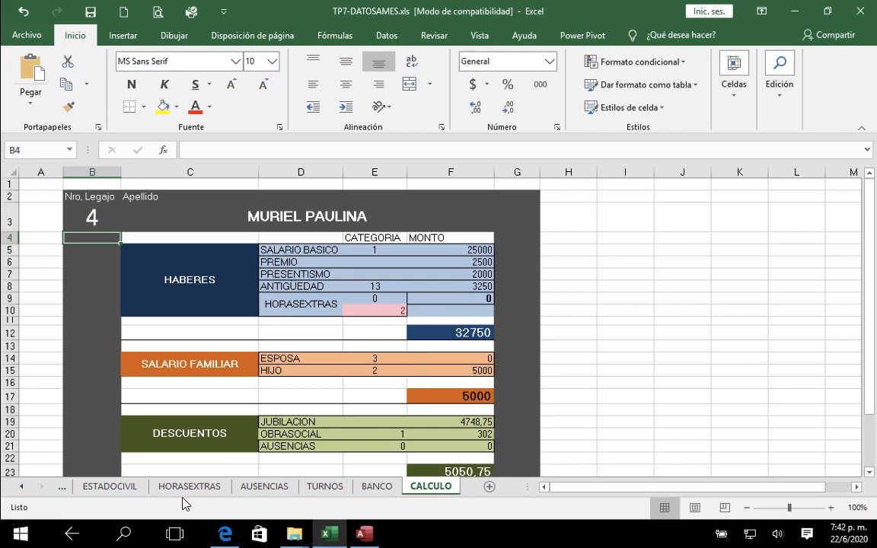
pyautogui.click(22, 487)
pyautogui.click(21, 487)
pyautogui.click(21, 486)
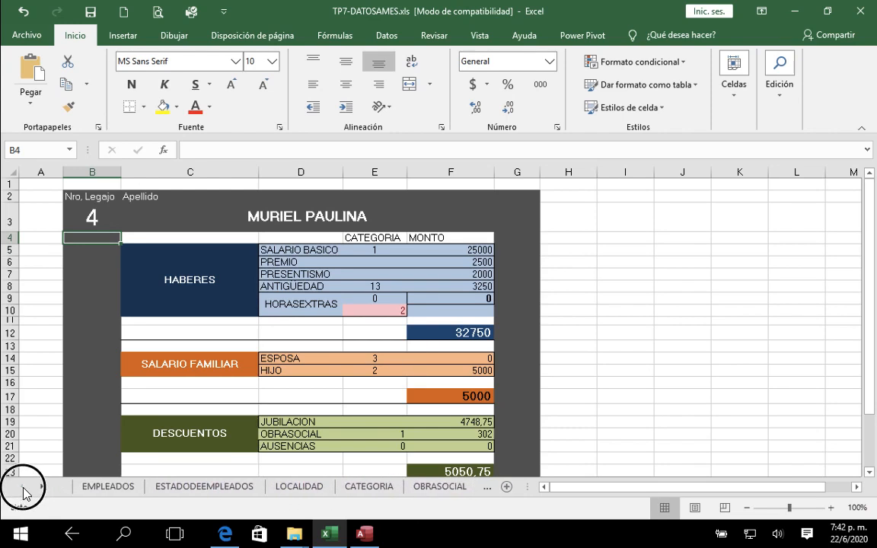
pyautogui.click(125, 491)
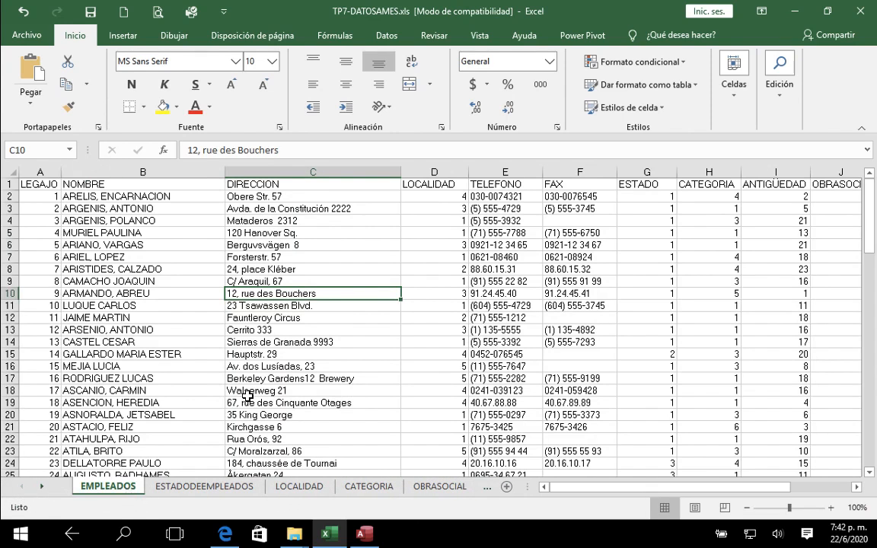
pyautogui.scroll(-3, 115, 299)
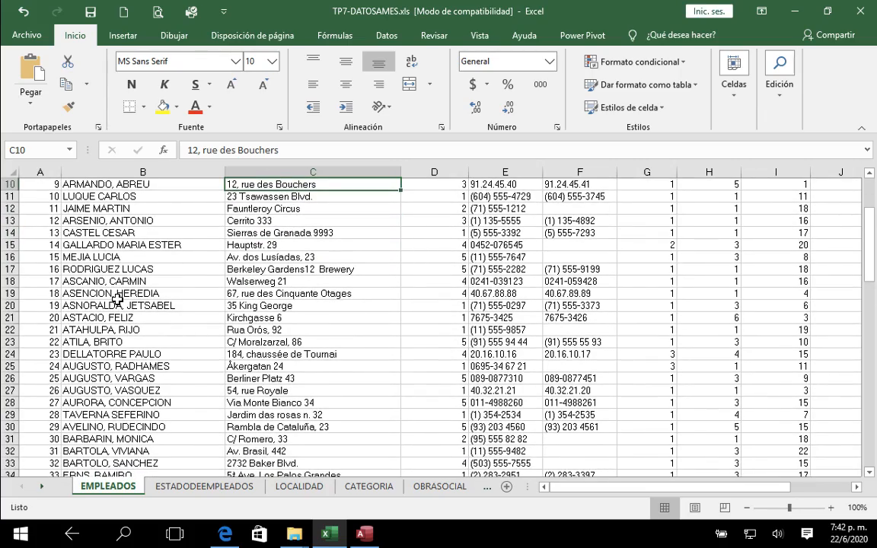
pyautogui.click(192, 492)
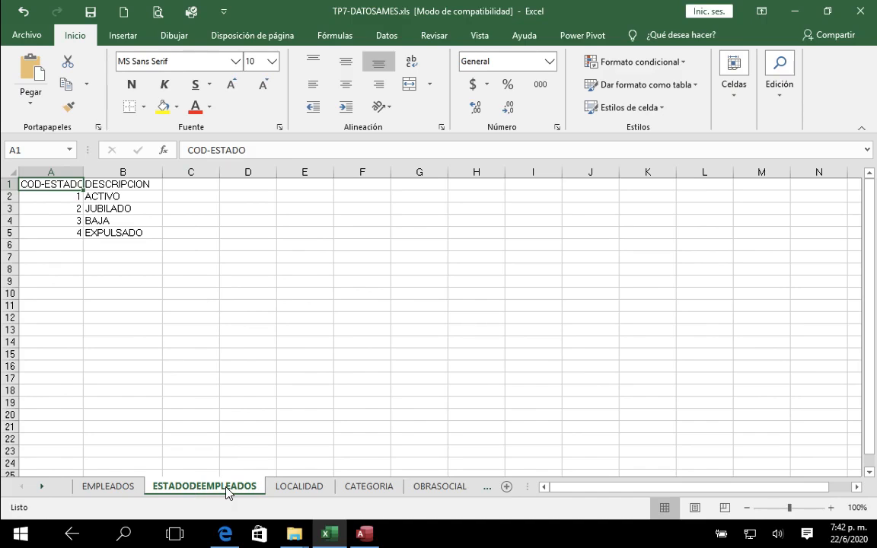
pyautogui.click(116, 492)
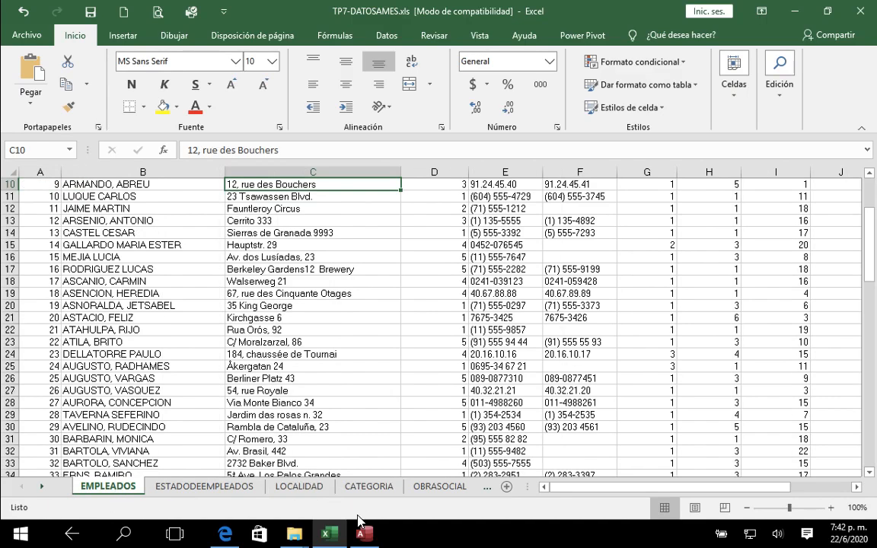
# Step: Return to the U2TP07.pdf assignment in Edge and highlight the payroll conditions "ACTIVOS" and "del mes de JUNIO"
pyautogui.click(227, 535)
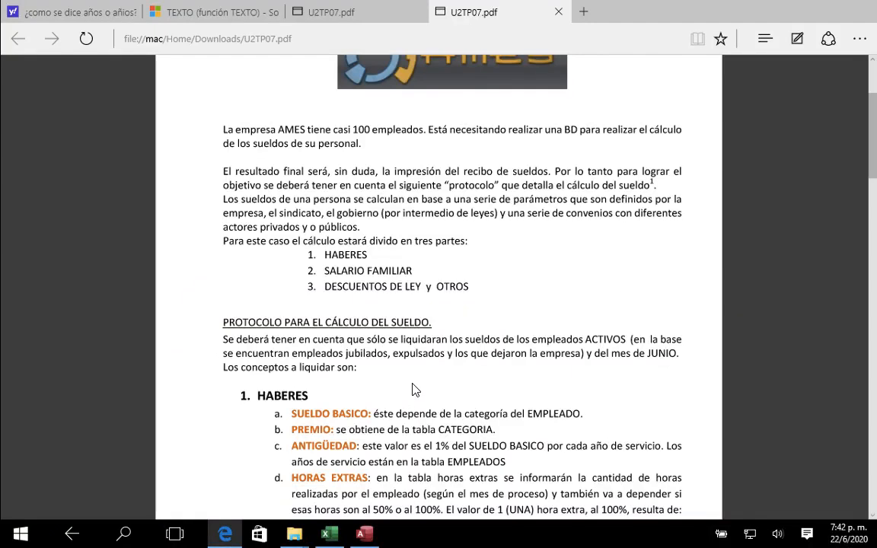
pyautogui.scroll(-1, 413, 390)
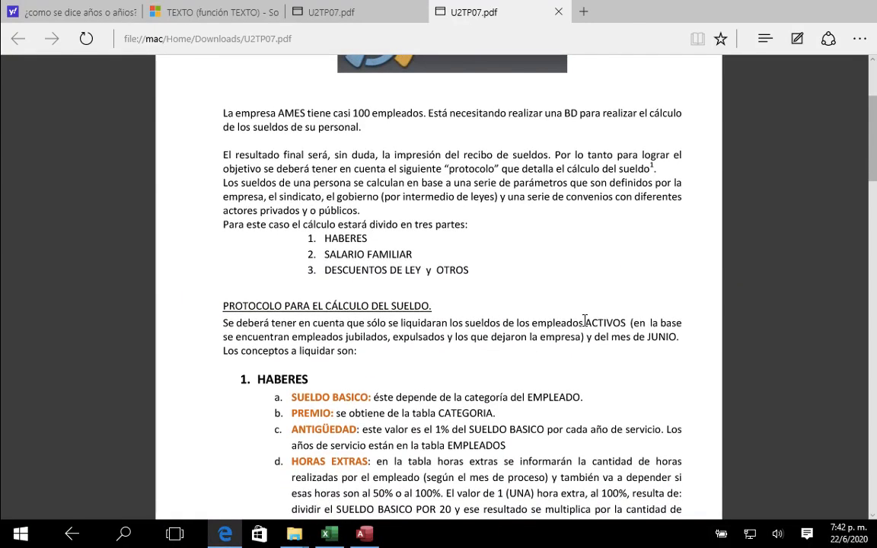
pyautogui.moveTo(584, 323); pyautogui.dragTo(626, 326)
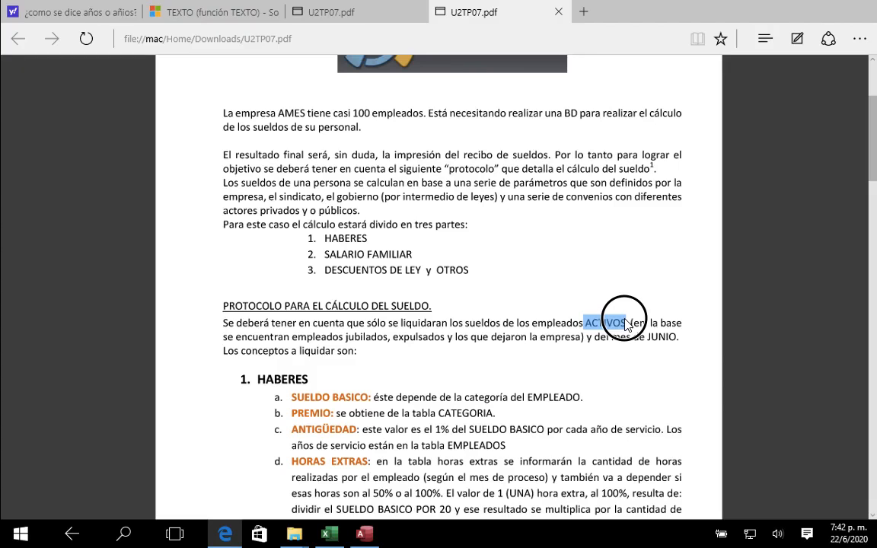
pyautogui.moveTo(595, 337); pyautogui.dragTo(677, 337)
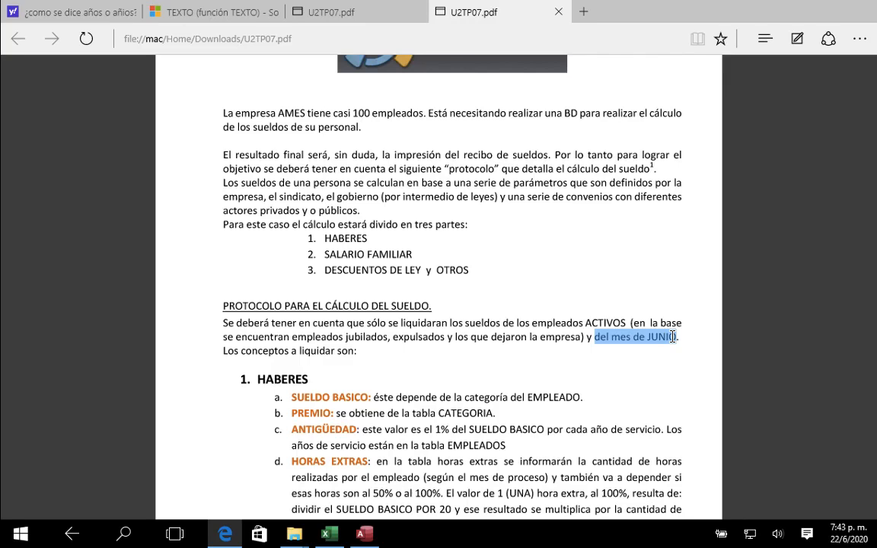
pyautogui.moveTo(673, 337); pyautogui.dragTo(677, 337)
# Step: Switch back to the Excel workbook and check the ESTADO codes down the column in the EMPLEADOS sheet
pyautogui.click(326, 535)
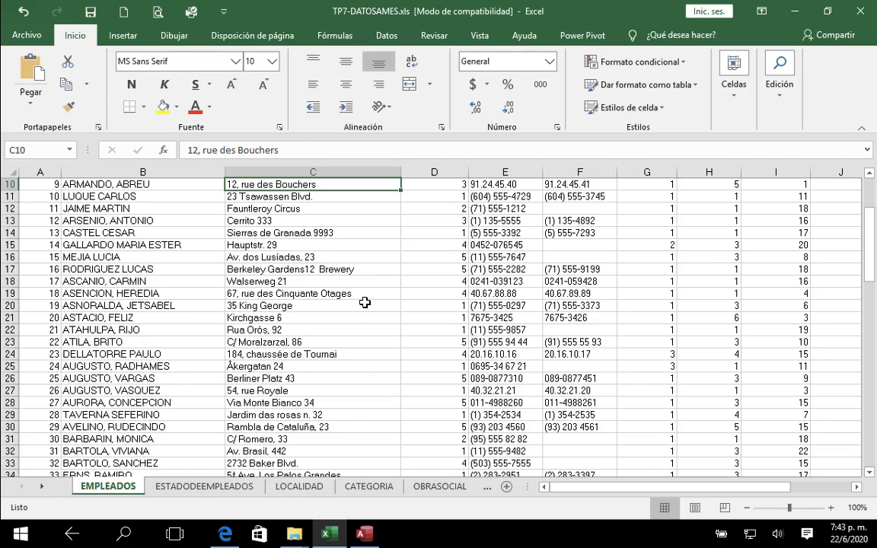
pyautogui.scroll(3, 364, 301)
pyautogui.hscroll(1, 364, 301)
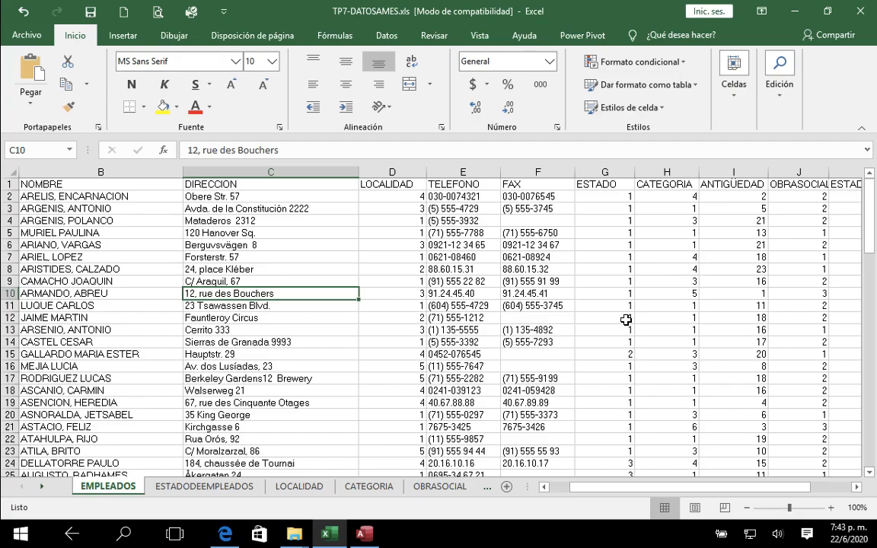
pyautogui.click(599, 197)
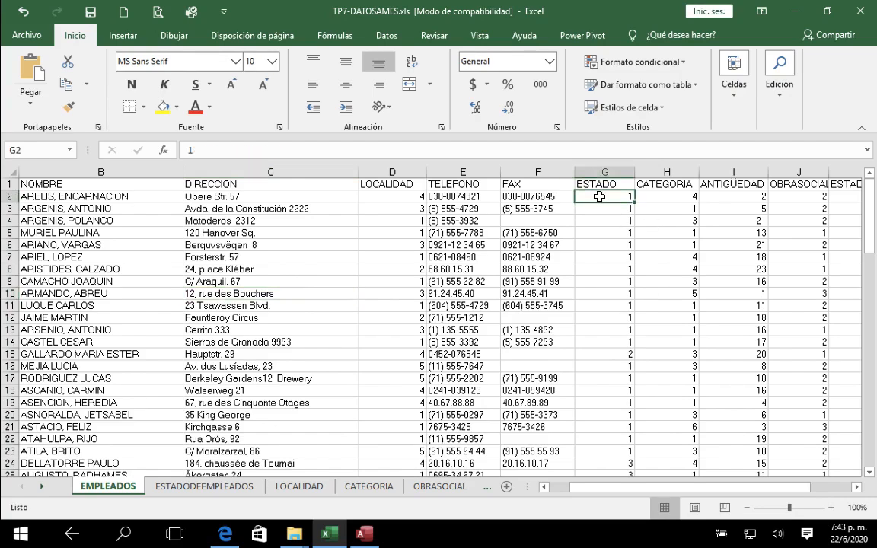
pyautogui.press('Down')
pyautogui.press('Down')
pyautogui.press('Down')
pyautogui.press('Down')
pyautogui.press('Down')
pyautogui.press('Down')
pyautogui.press('Down')
pyautogui.press('Down')
pyautogui.press('Down')
pyautogui.press('Down')
pyautogui.press('Down')
pyautogui.press('Down')
pyautogui.press('Down')
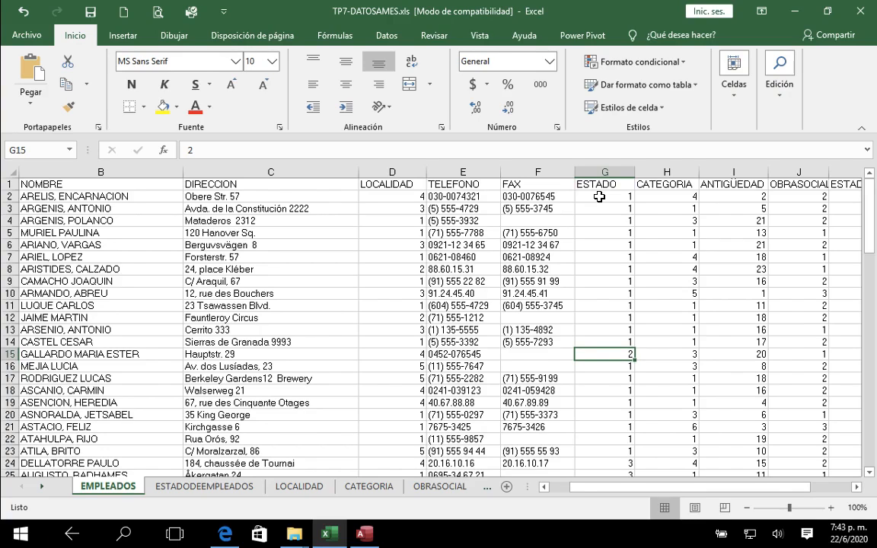
# Step: Look up the descriptions of state codes 2 and 1 in the ESTADODEEMPLEADOS sheet
pyautogui.click(185, 488)
pyautogui.click(70, 210)
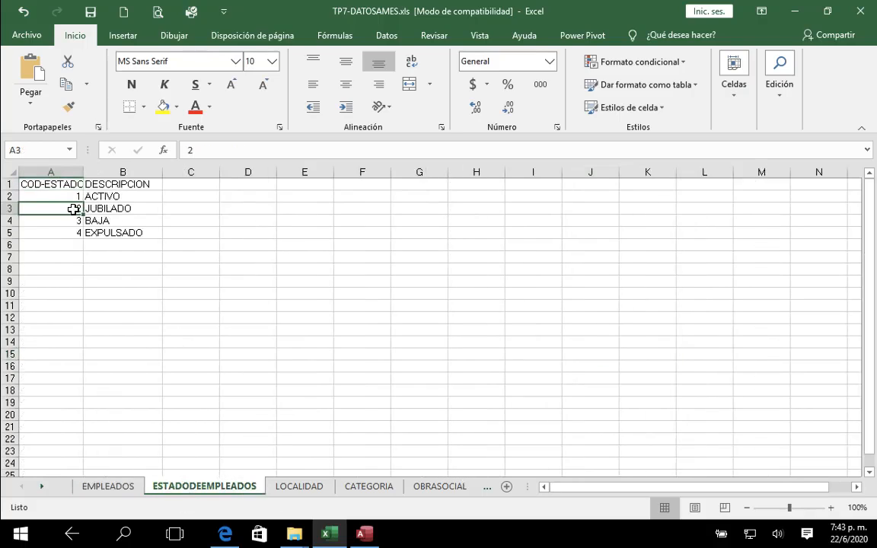
pyautogui.click(113, 209)
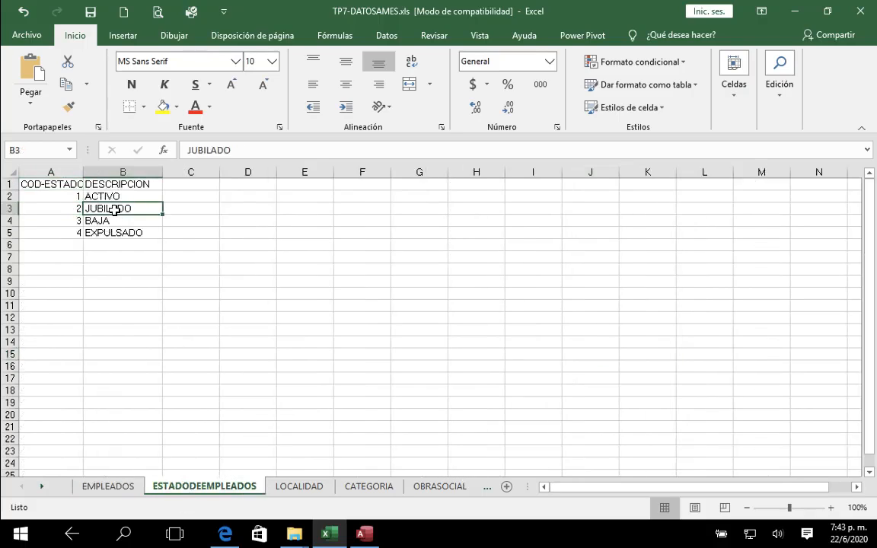
pyautogui.click(67, 197)
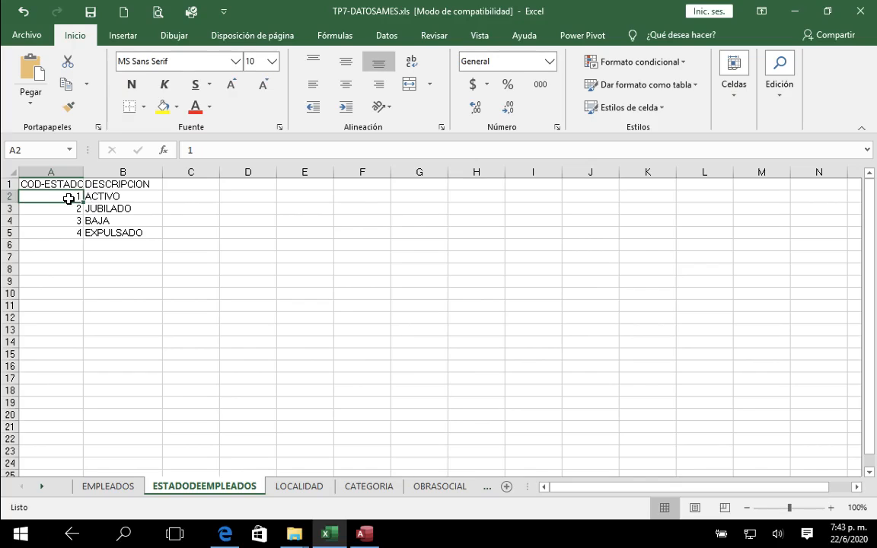
pyautogui.click(116, 198)
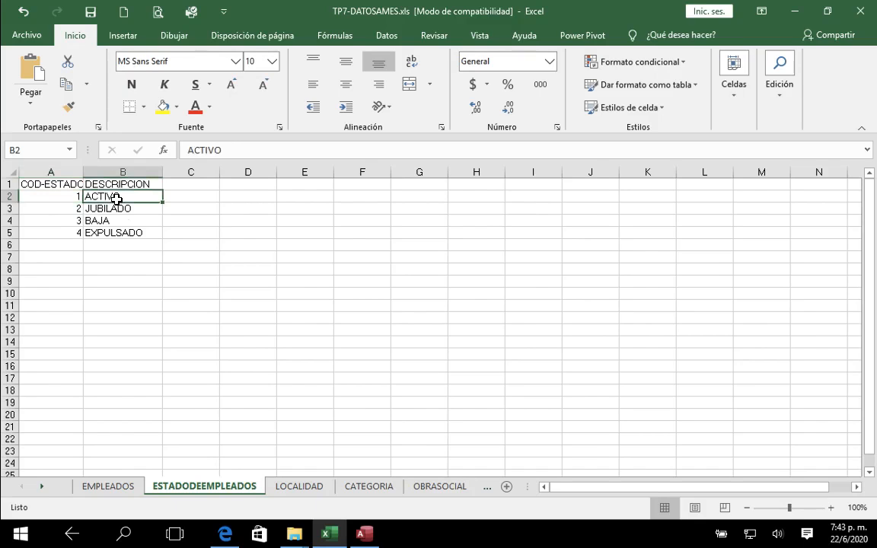
# Step: Review the EMPLEADOS sheet and its lookup tables ESTADODEEMPLEADOS, LOCALIDAD, CATEGORIA and OBRASOCIAL
pyautogui.click(114, 486)
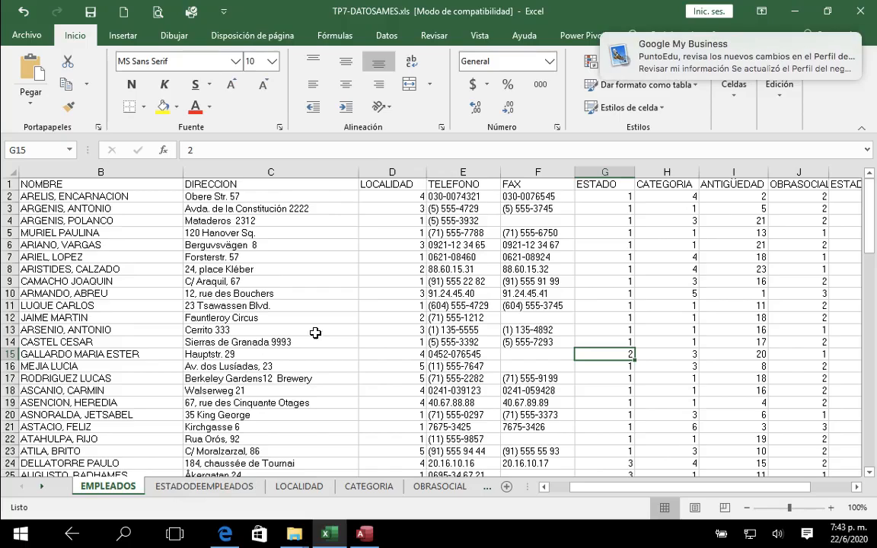
pyautogui.click(197, 491)
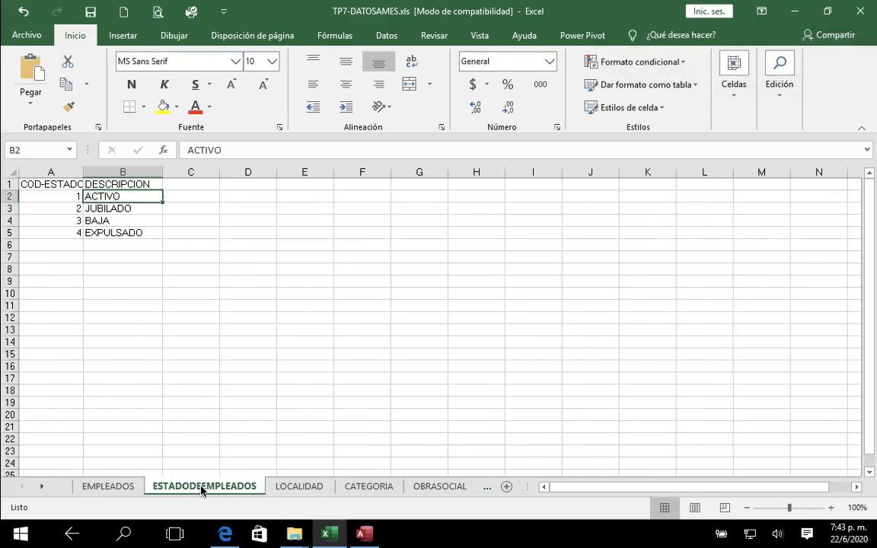
pyautogui.click(290, 488)
pyautogui.click(127, 489)
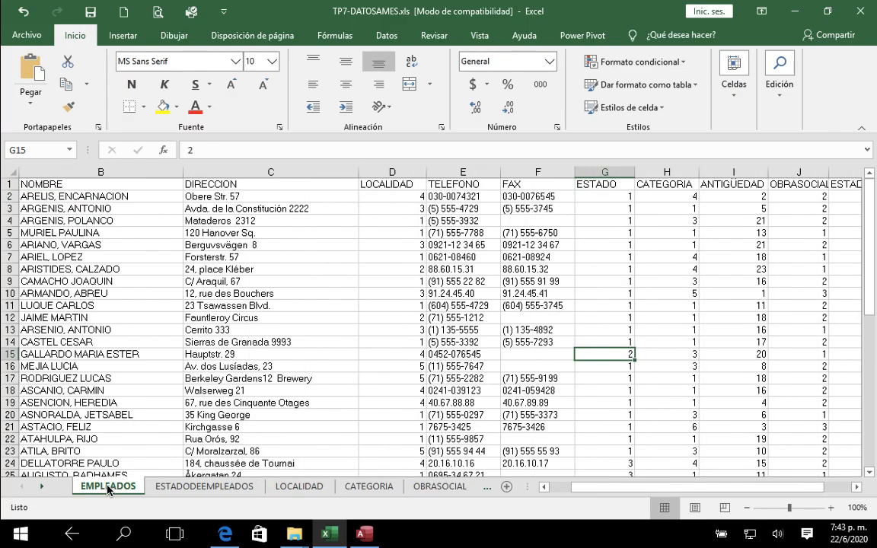
pyautogui.click(187, 489)
pyautogui.click(289, 491)
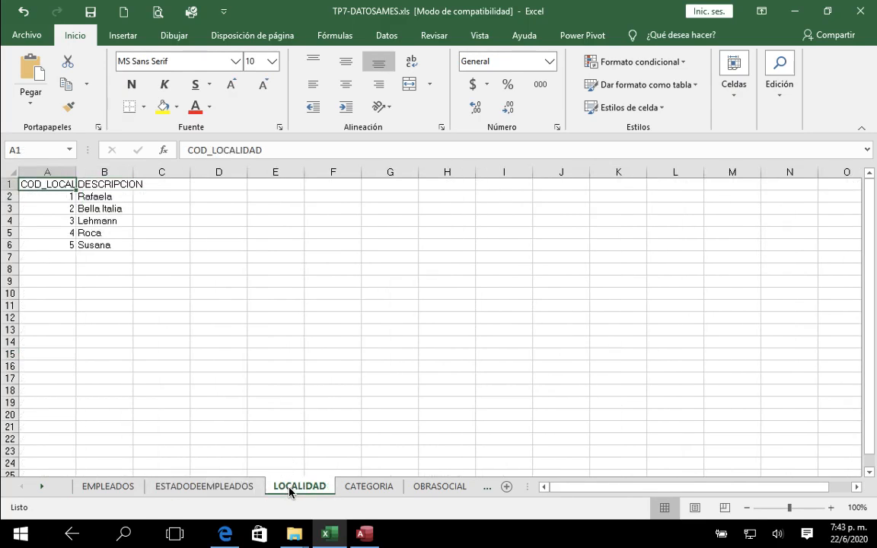
pyautogui.click(363, 491)
pyautogui.click(434, 488)
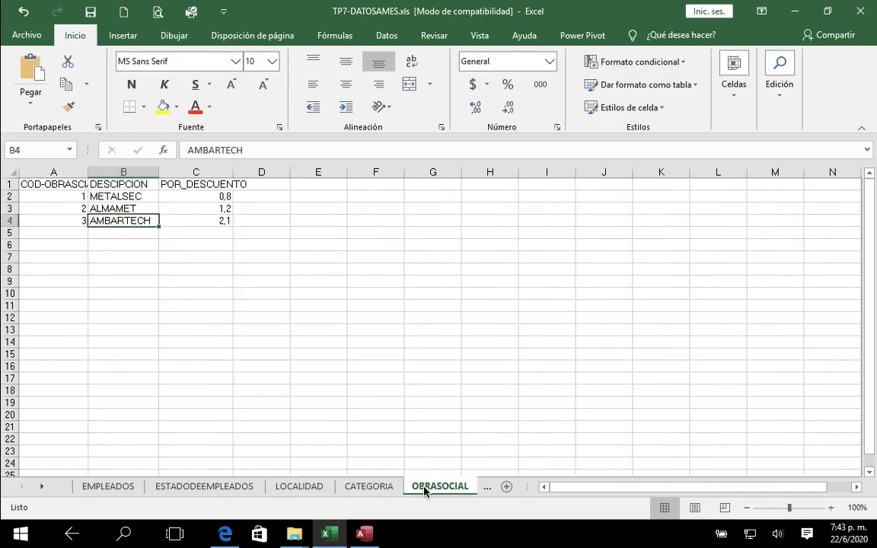
# Step: Set the Nro. Legajo cell B3 on the CALCULO sheet to 1
pyautogui.click(42, 494)
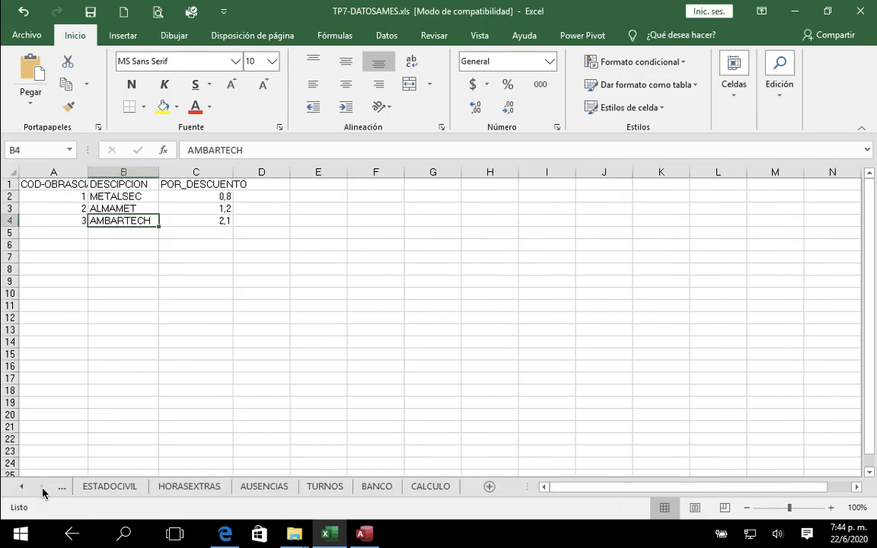
pyautogui.click(428, 488)
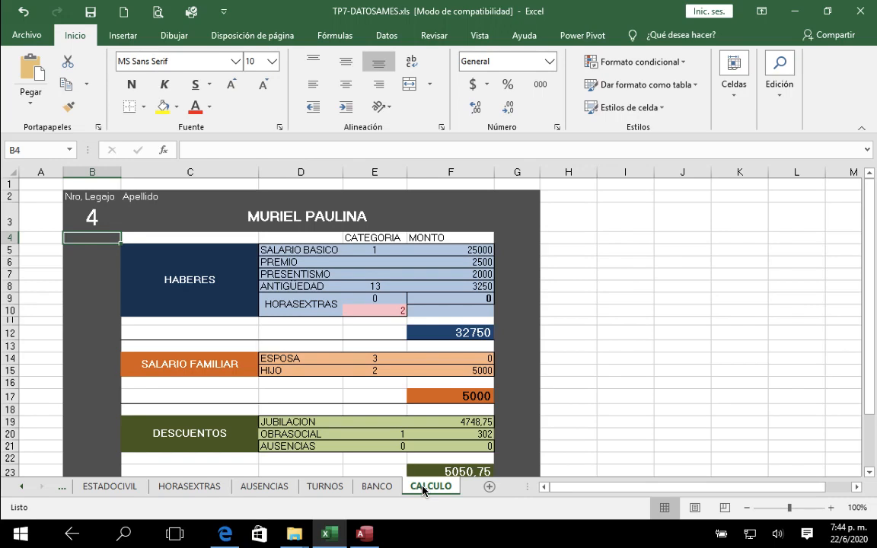
pyautogui.click(92, 219)
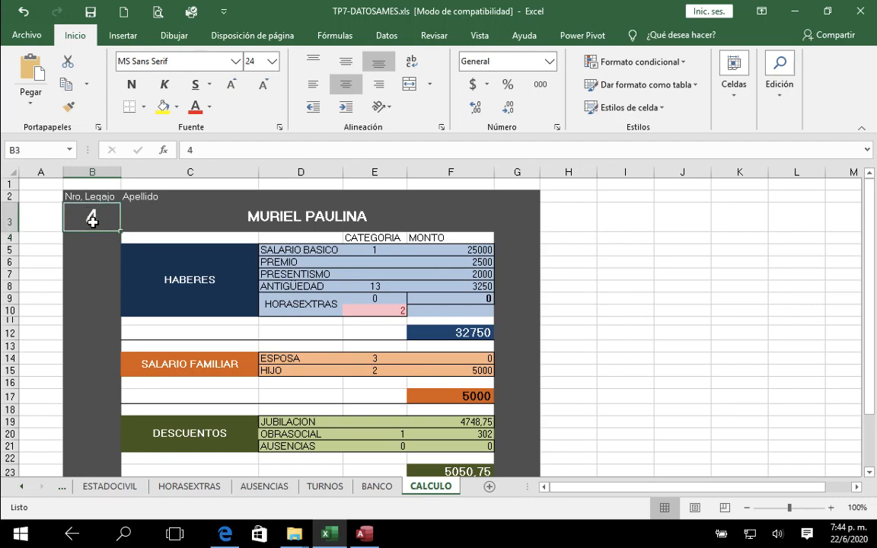
pyautogui.write('1')
pyautogui.press('Return')
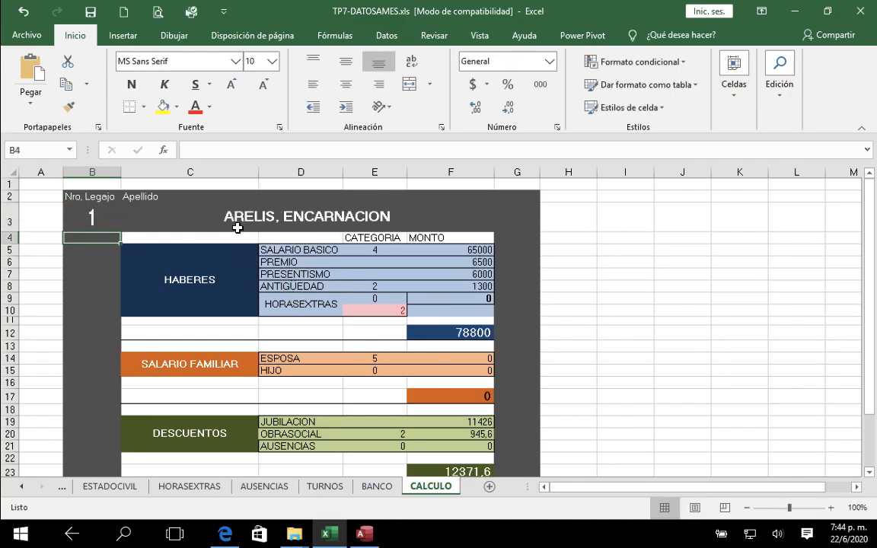
# Step: Check the record of the employee with legajo 1 in the EMPLEADOS sheet, selecting their ESTADO code
pyautogui.click(22, 488)
pyautogui.click(22, 488)
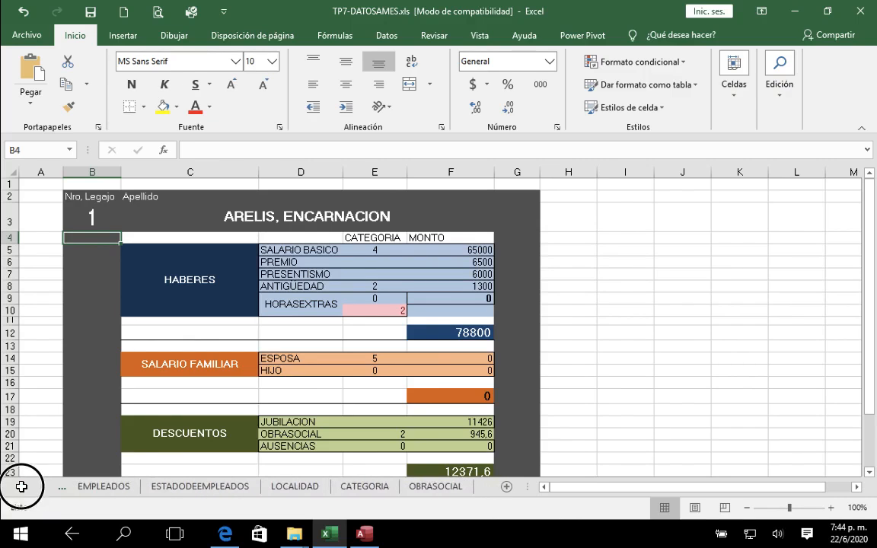
pyautogui.click(106, 488)
pyautogui.hscroll(3, 140, 272)
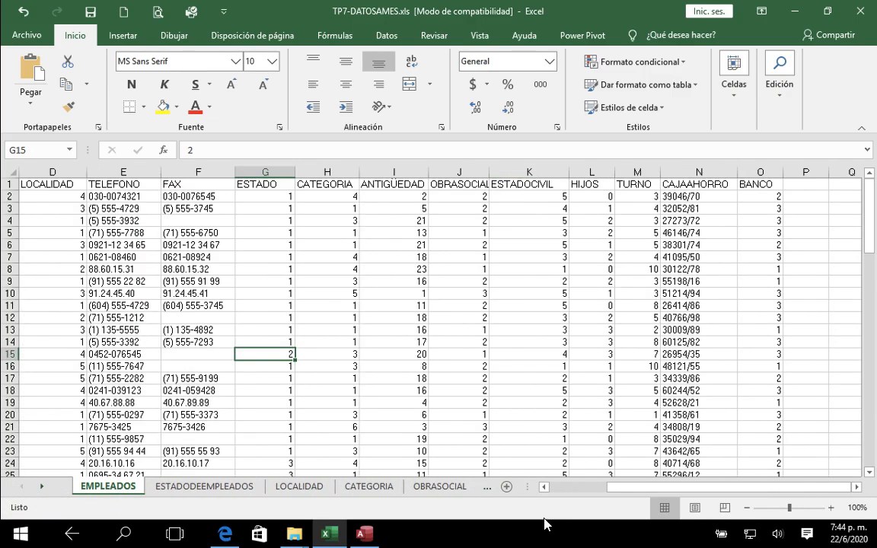
pyautogui.moveTo(624, 487); pyautogui.dragTo(528, 543)
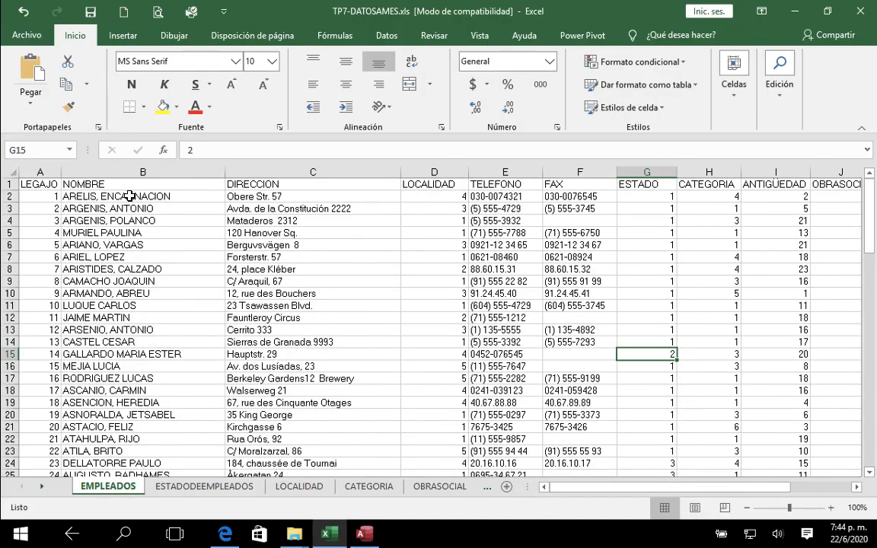
pyautogui.click(647, 196)
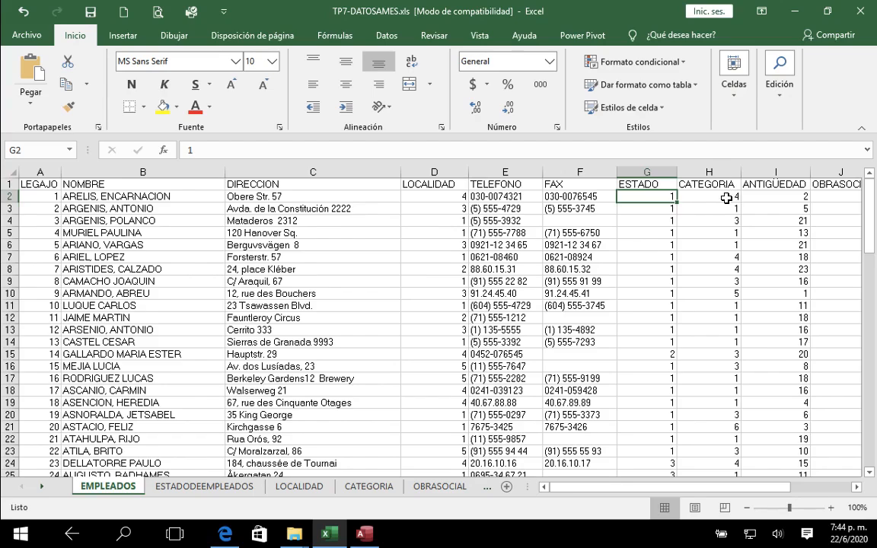
# Step: Look up the category code of the employee with legajo 1 in the CATEGORIA sheet, selecting its SALARIO-BASICO
pyautogui.click(722, 200)
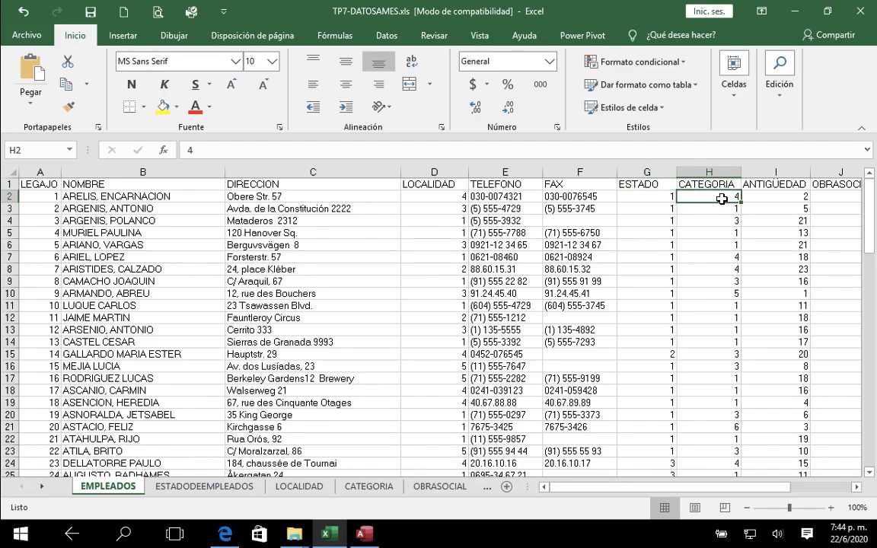
pyautogui.click(365, 487)
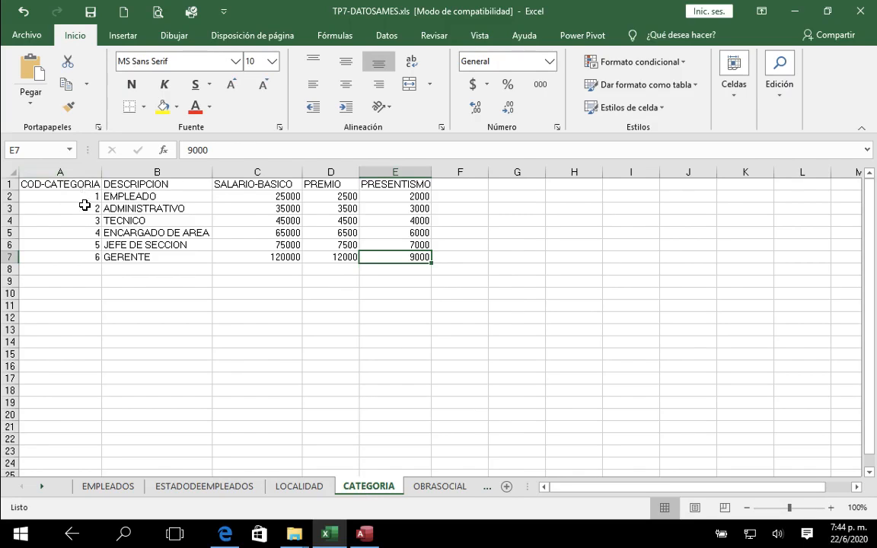
pyautogui.click(111, 487)
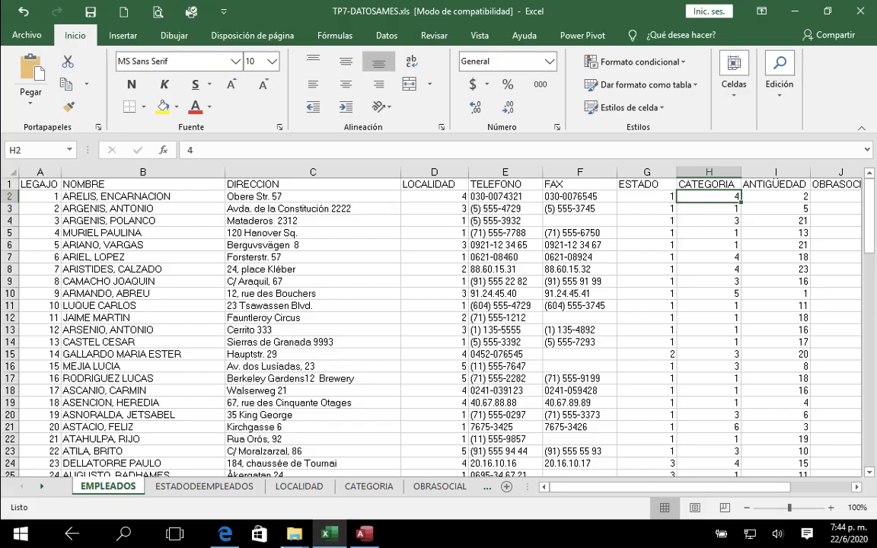
pyautogui.click(369, 488)
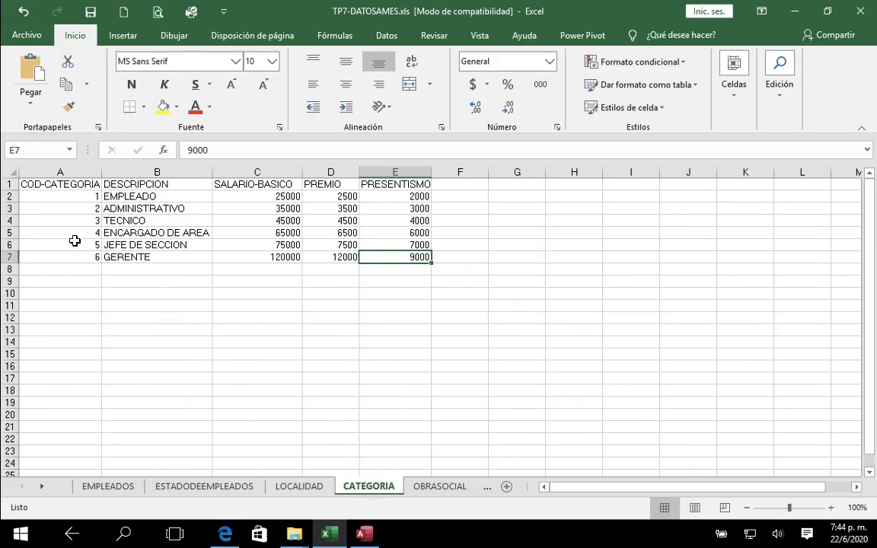
pyautogui.click(74, 233)
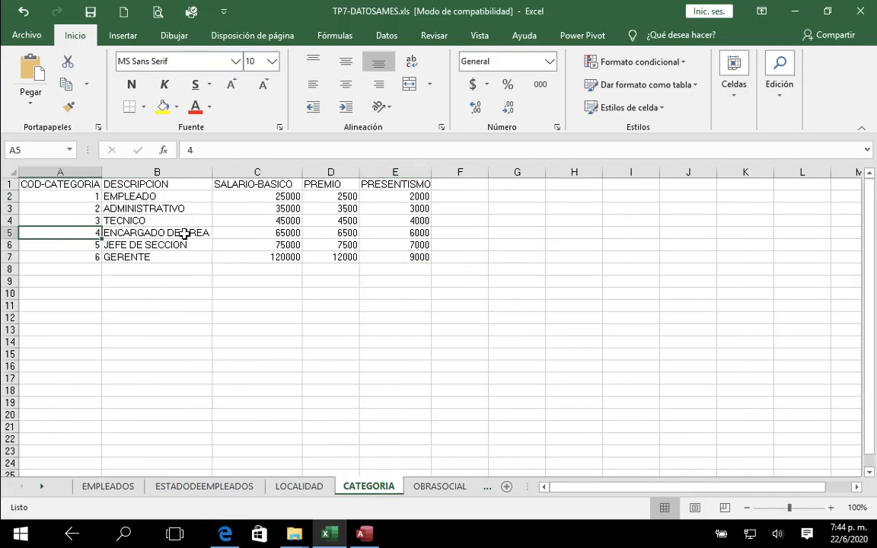
pyautogui.click(267, 233)
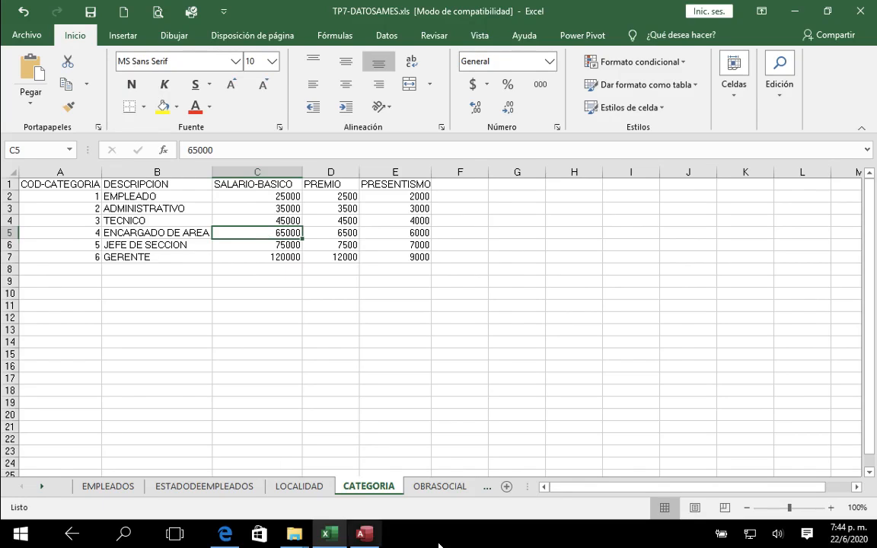
# Step: Inspect the lookup formulas for the SALARIO BASICO category and amount, cells E5 and F5, on the CALCULO sheet
pyautogui.click(42, 486)
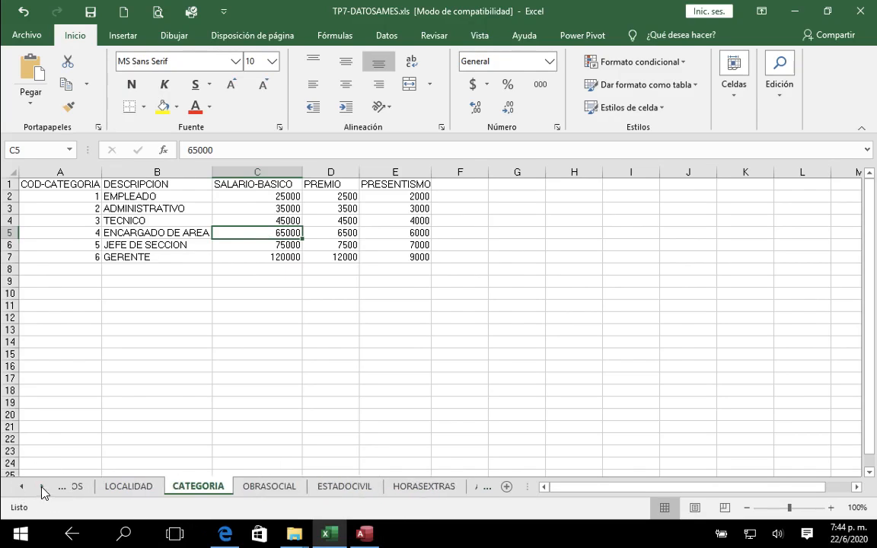
pyautogui.click(41, 486)
pyautogui.click(415, 486)
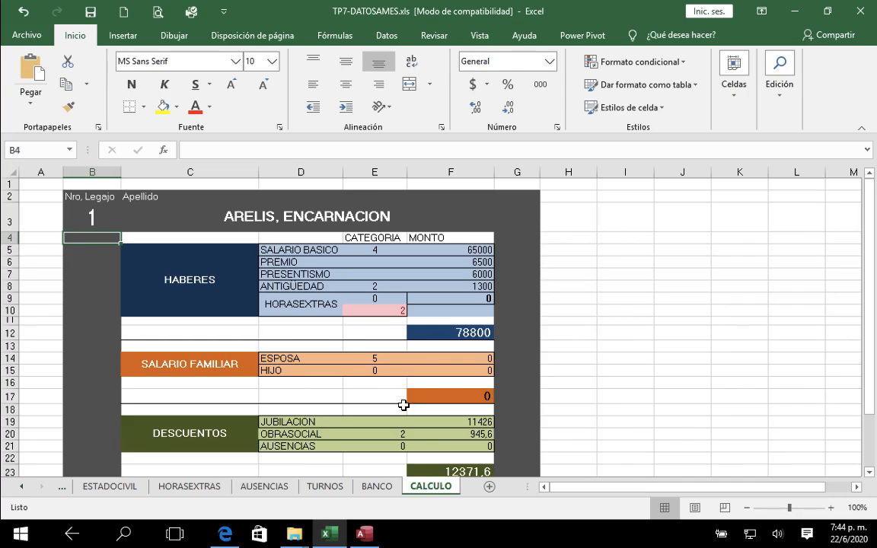
pyautogui.click(468, 250)
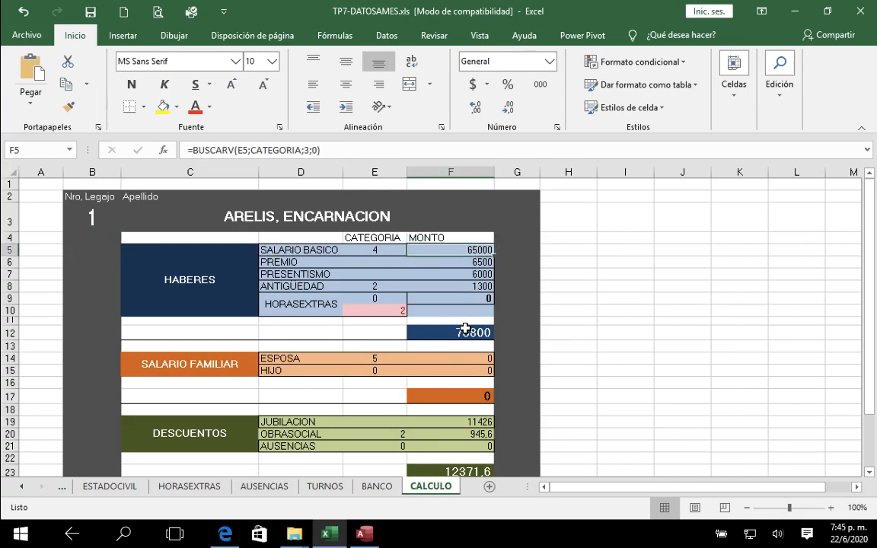
pyautogui.click(372, 249)
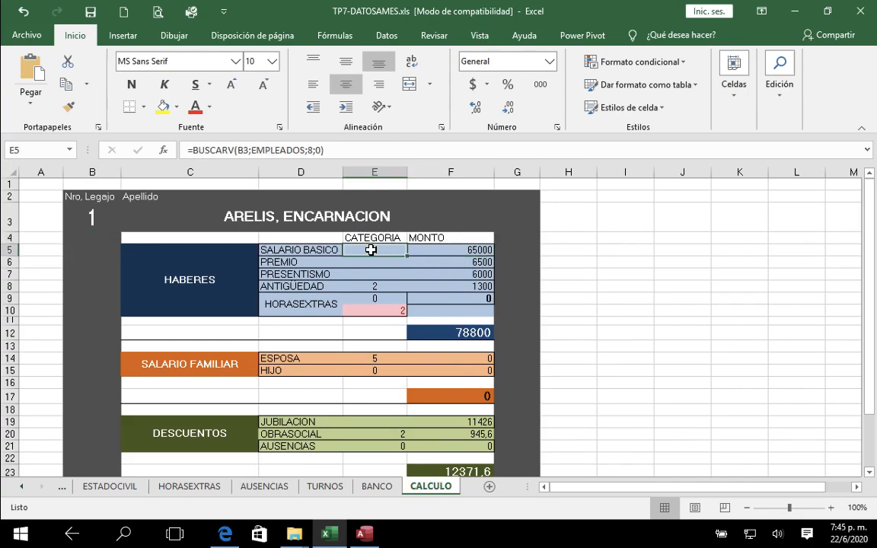
pyautogui.click(476, 252)
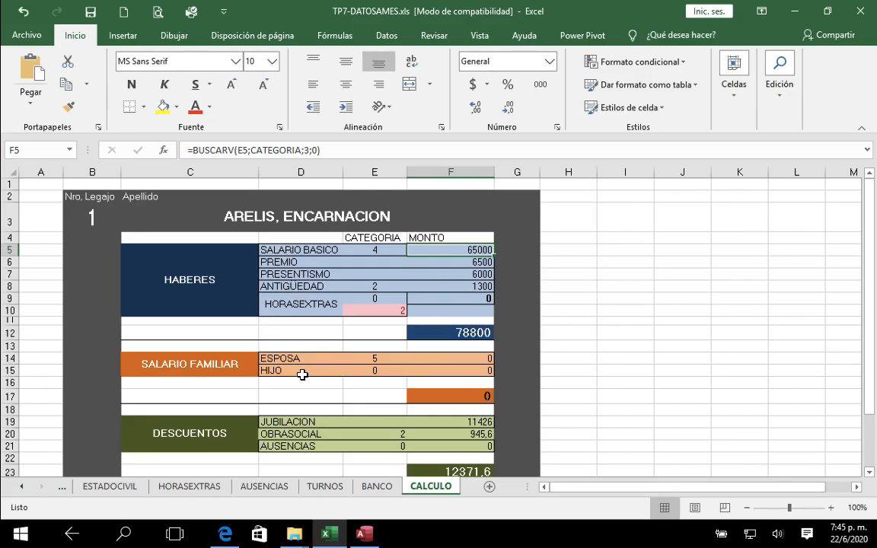
# Step: Review the HABERES concepts on the CALCULO sheet: SALARIO BASICO, PREMIO, PRESENTISMO, ANTIGUEDAD and HORASEXTRAS
pyautogui.click(267, 250)
pyautogui.click(273, 262)
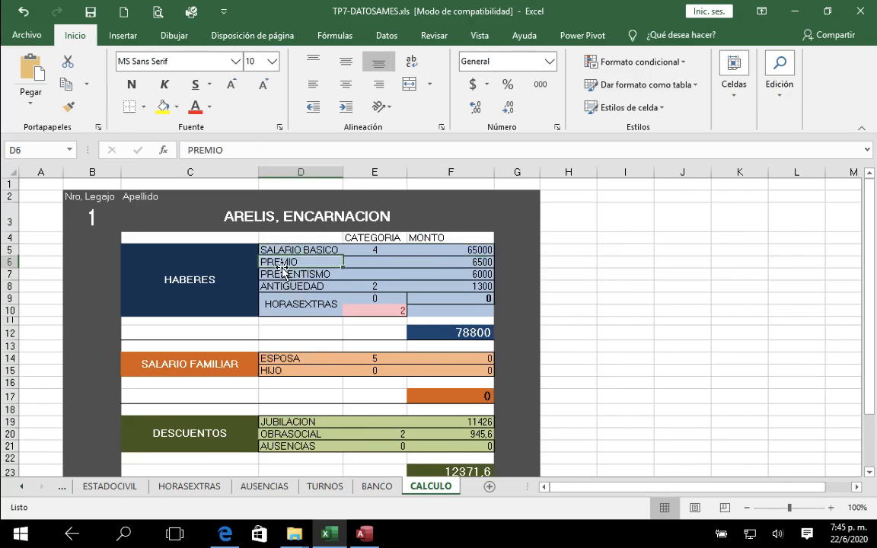
pyautogui.click(281, 279)
pyautogui.click(275, 287)
pyautogui.click(284, 303)
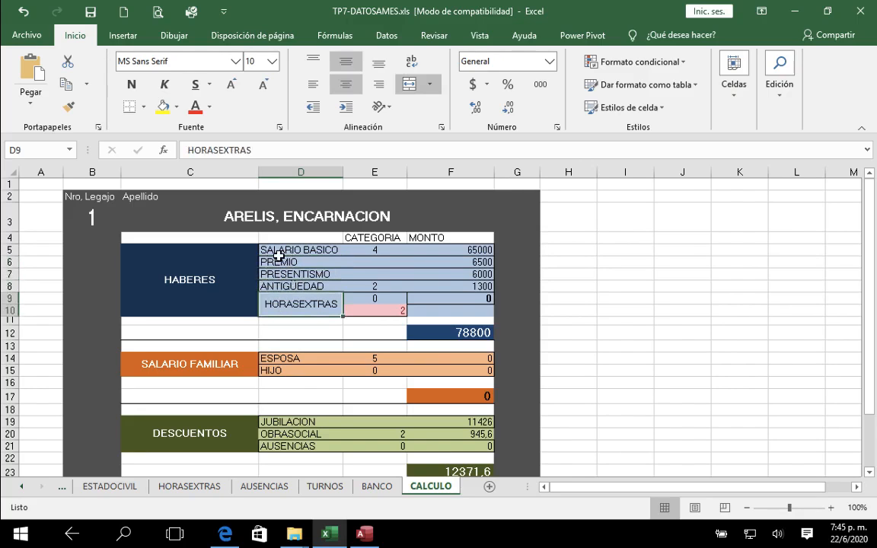
pyautogui.click(268, 249)
pyautogui.click(273, 260)
pyautogui.click(277, 273)
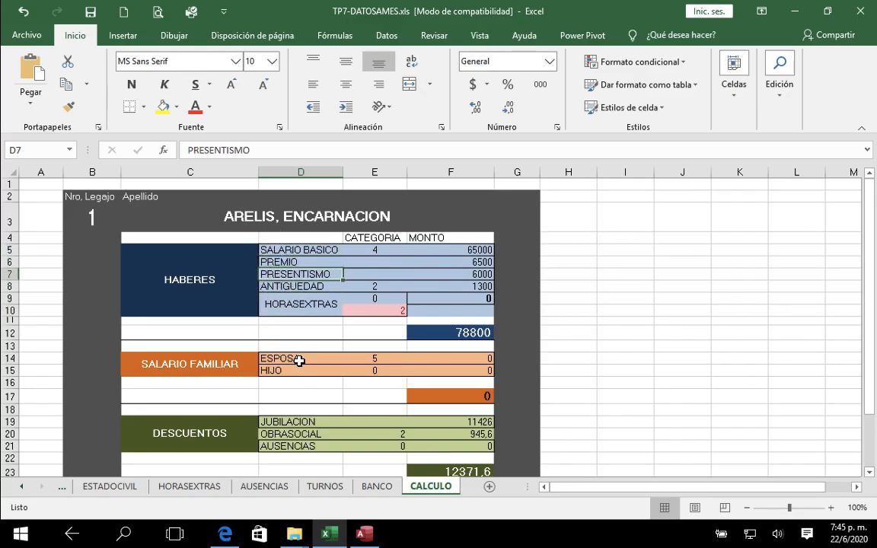
# Step: Check the total formulas for HABERES, SALARIO FAMILIAR, DESCUENTOS and NETO in cells F12, F17, F23 and F25
pyautogui.scroll(-1, 293, 409)
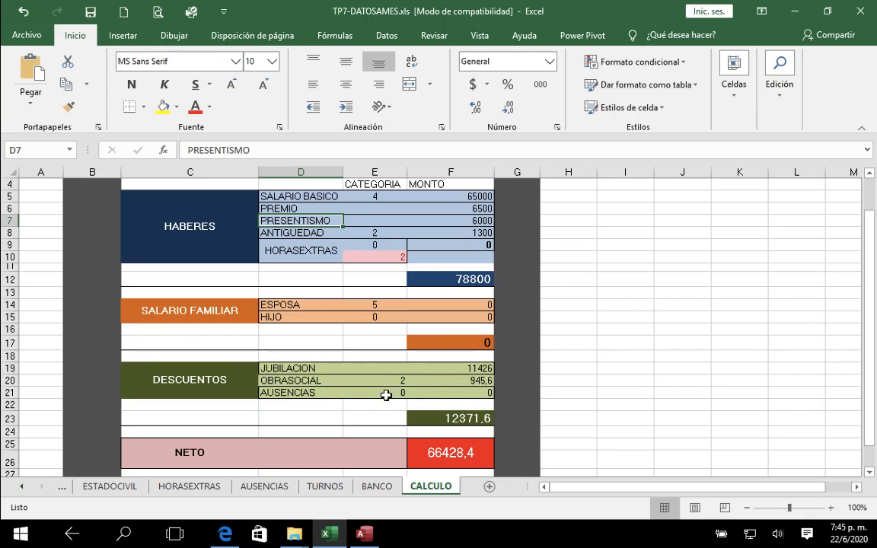
pyautogui.click(472, 280)
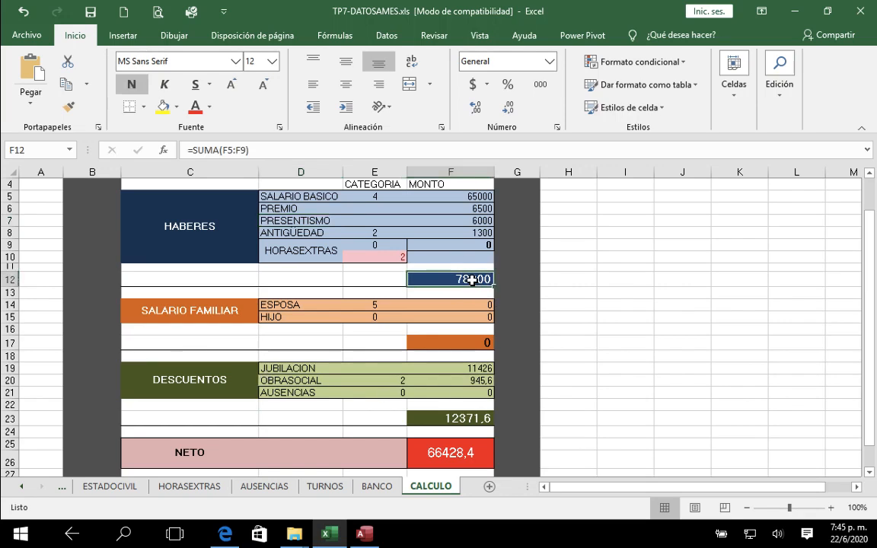
pyautogui.click(473, 344)
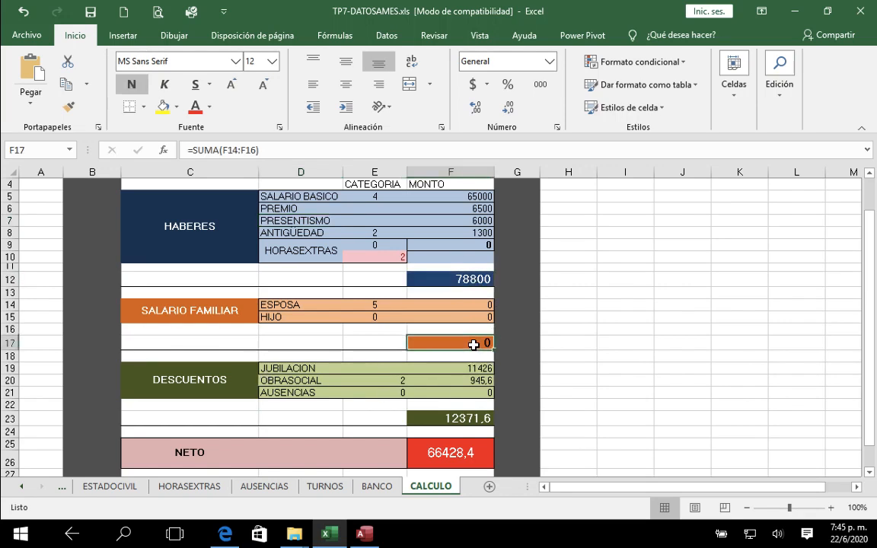
pyautogui.click(467, 419)
pyautogui.scroll(-1, 467, 420)
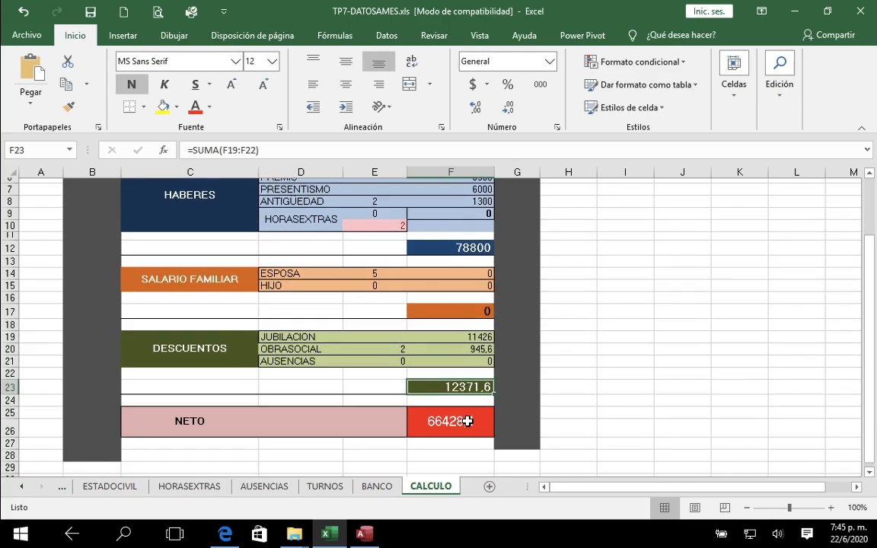
pyautogui.click(438, 421)
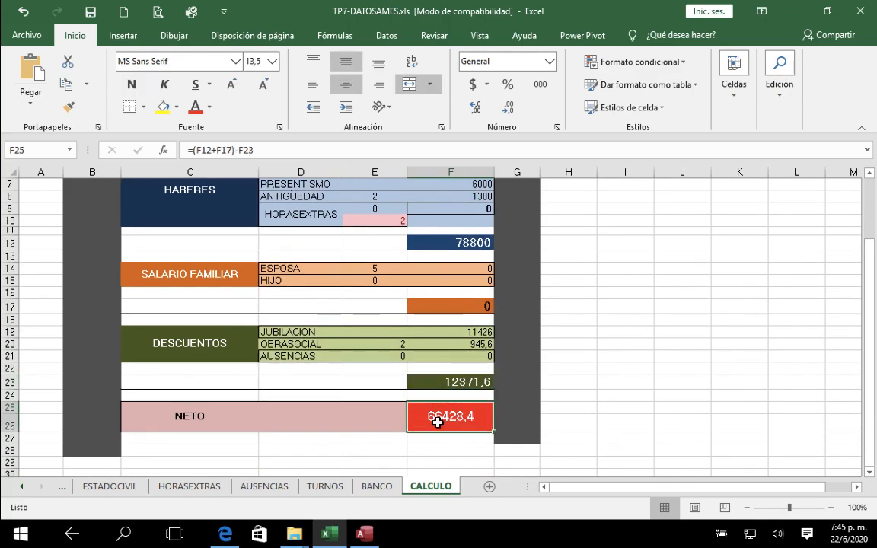
pyautogui.scroll(-1, 438, 421)
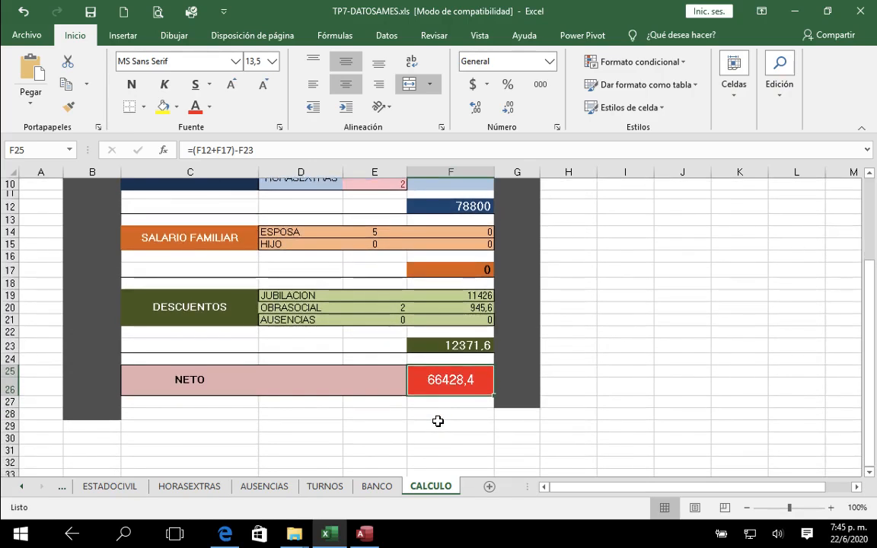
# Step: Switch to the AMES database in Access and go through its tables from AUSENCIAS to LOCALIDAD
pyautogui.click(367, 538)
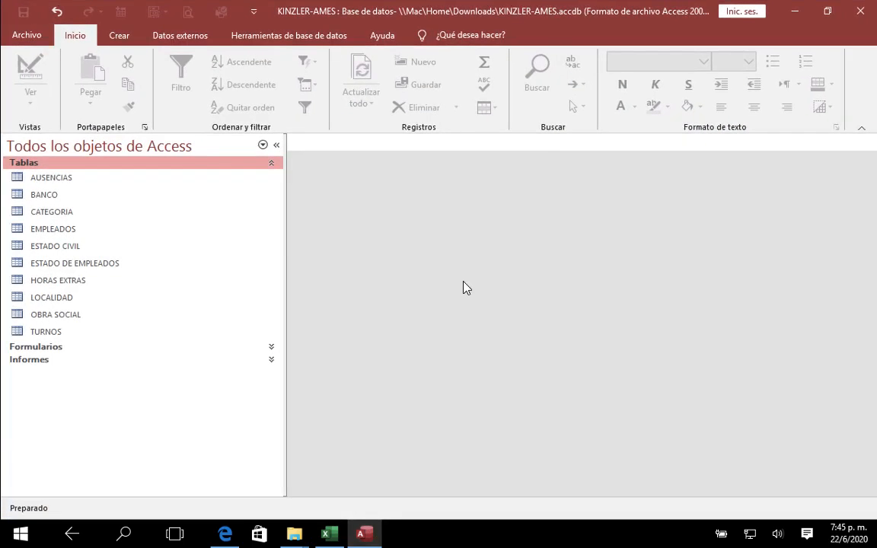
pyautogui.click(43, 180)
pyautogui.click(43, 196)
pyautogui.click(42, 211)
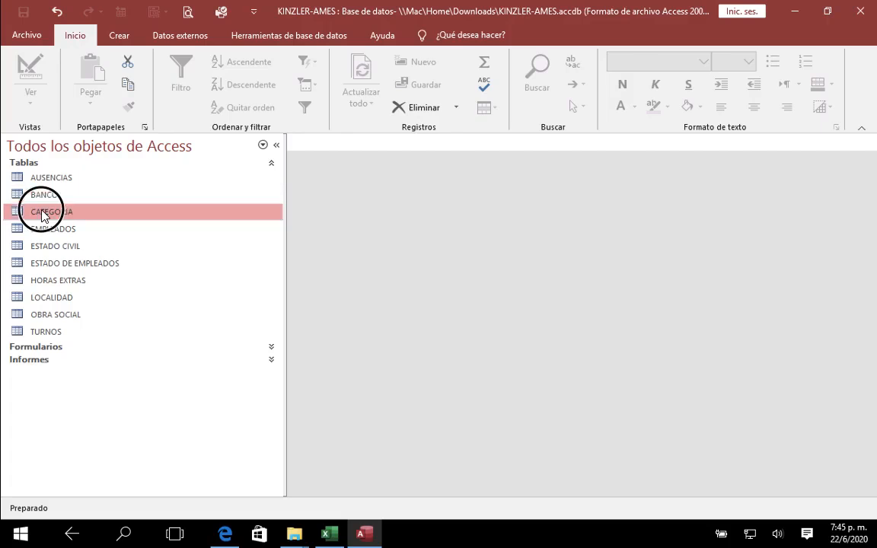
pyautogui.click(42, 229)
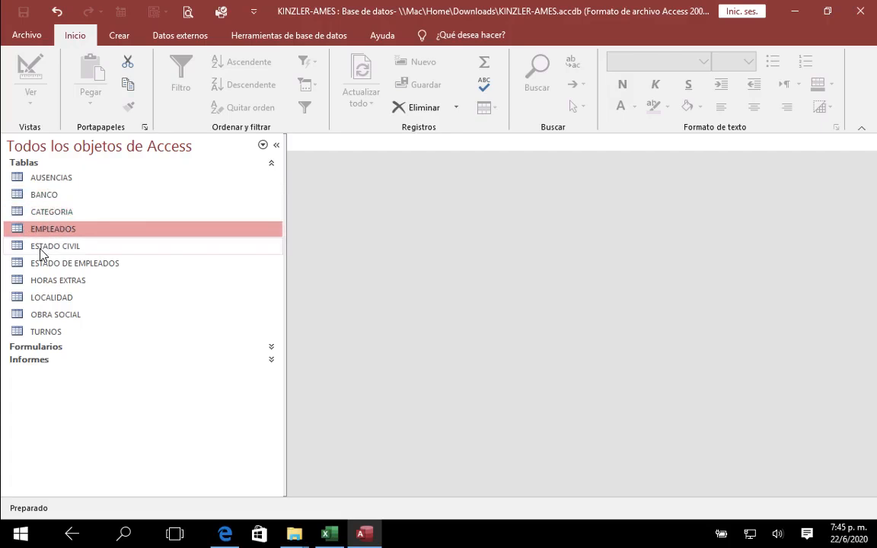
pyautogui.click(40, 247)
pyautogui.click(42, 265)
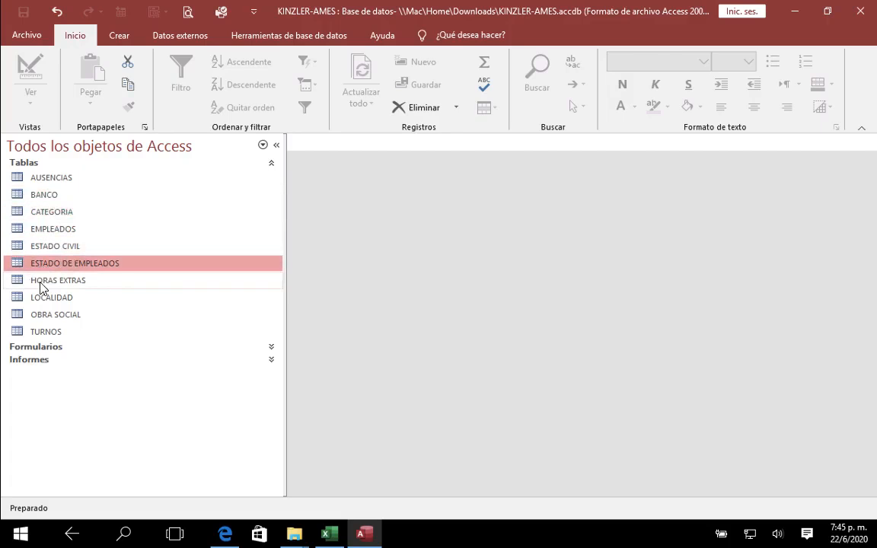
pyautogui.click(41, 283)
pyautogui.click(43, 299)
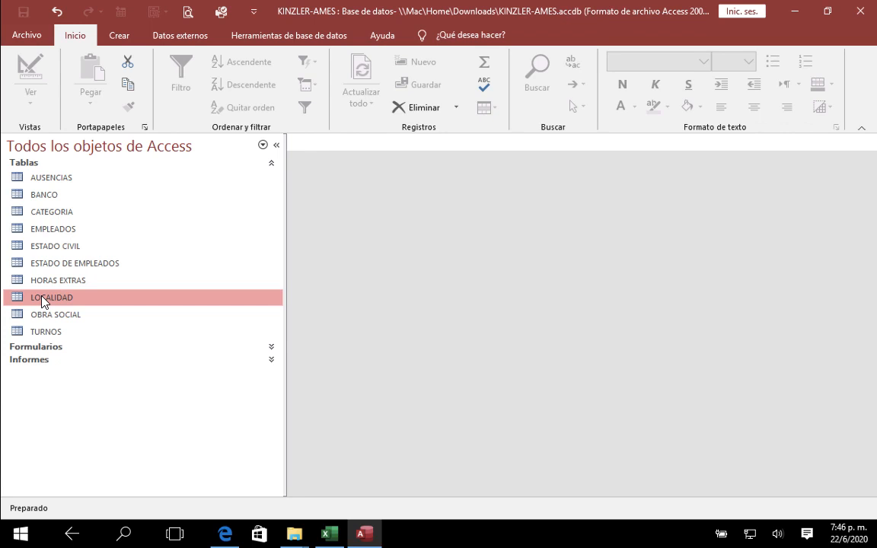
# Step: Switch to U2TP07.pdf in Edge, reread the three parts of the salary calculation and clear the text selection
pyautogui.click(220, 539)
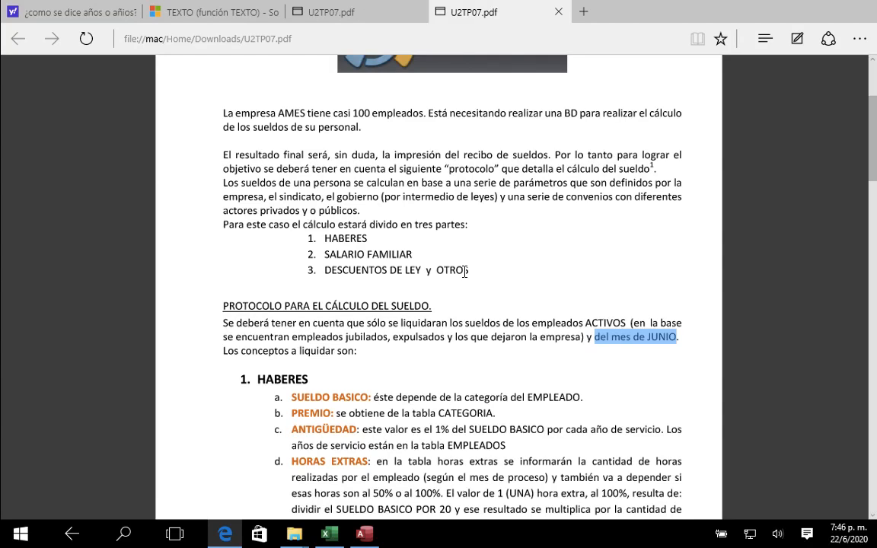
pyautogui.scroll(-3, 465, 272)
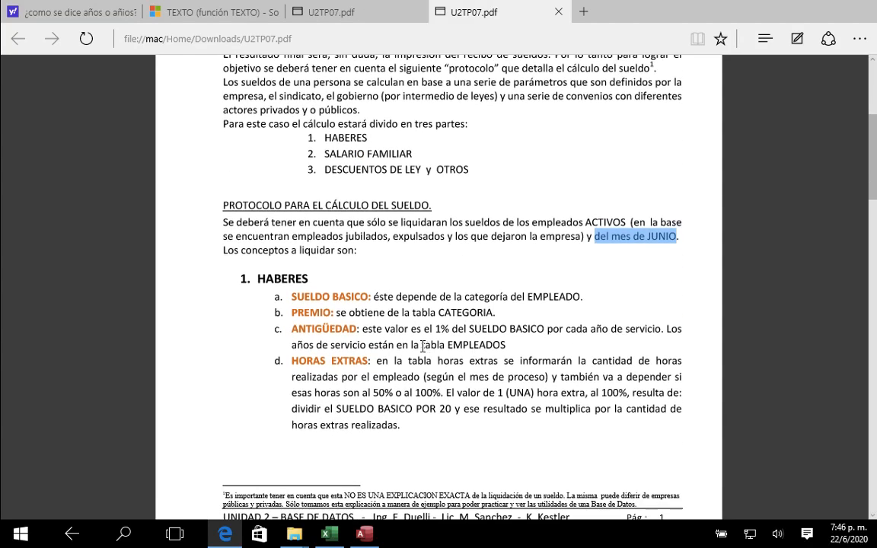
pyautogui.scroll(-1, 424, 346)
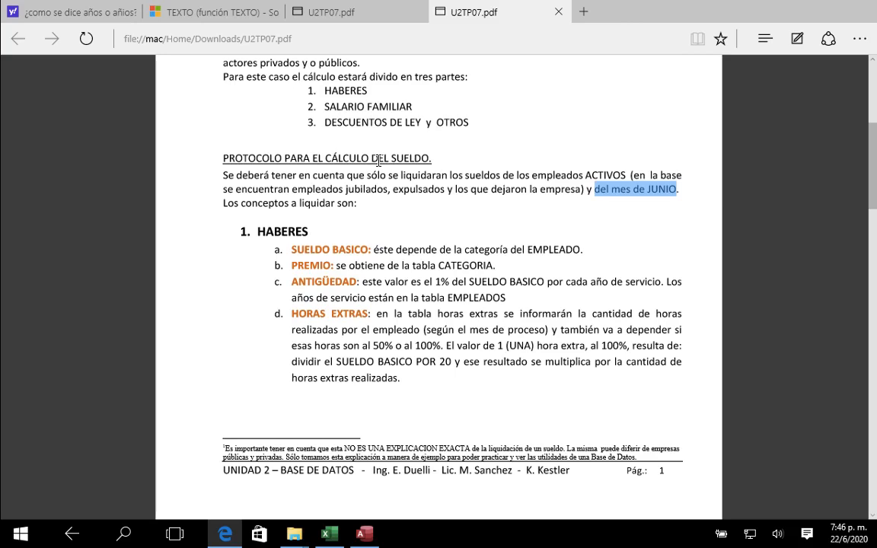
pyautogui.scroll(2, 379, 179)
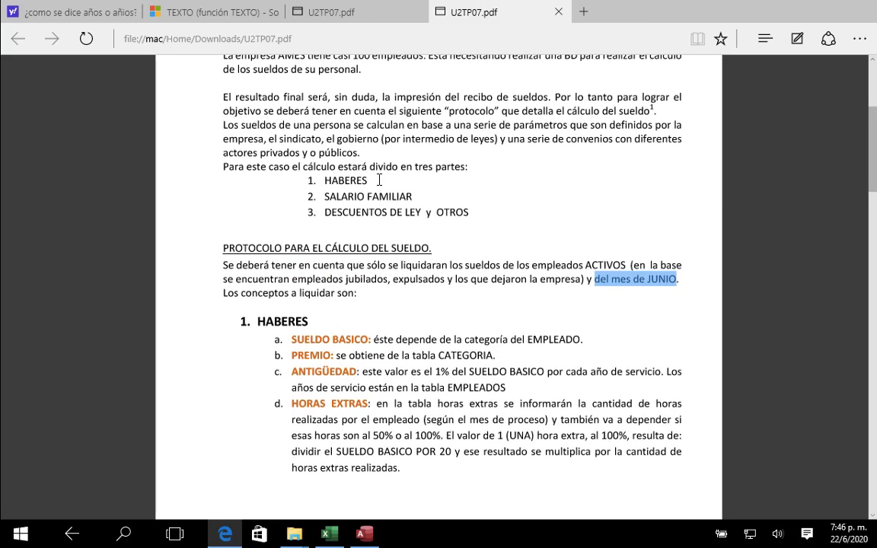
pyautogui.click(479, 205)
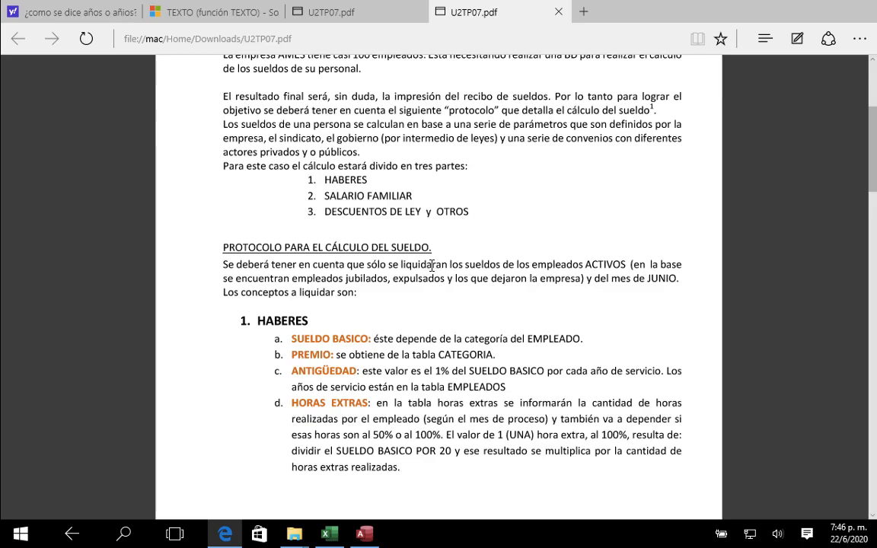
# Step: Read the protocol's calculation rules for HABERES, SALARIO FAMILIAR and DESCUENTOS DE LEY Y OTROS
pyautogui.scroll(-1, 376, 319)
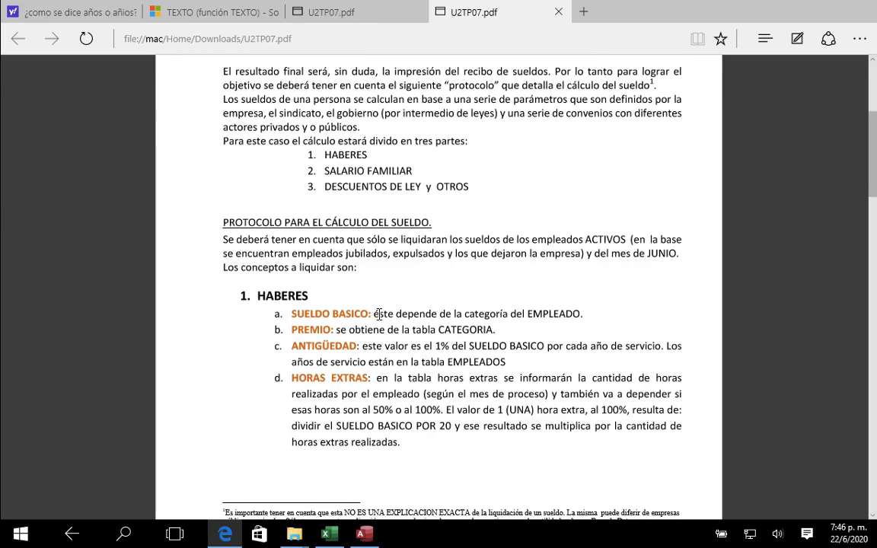
pyautogui.scroll(-3, 392, 307)
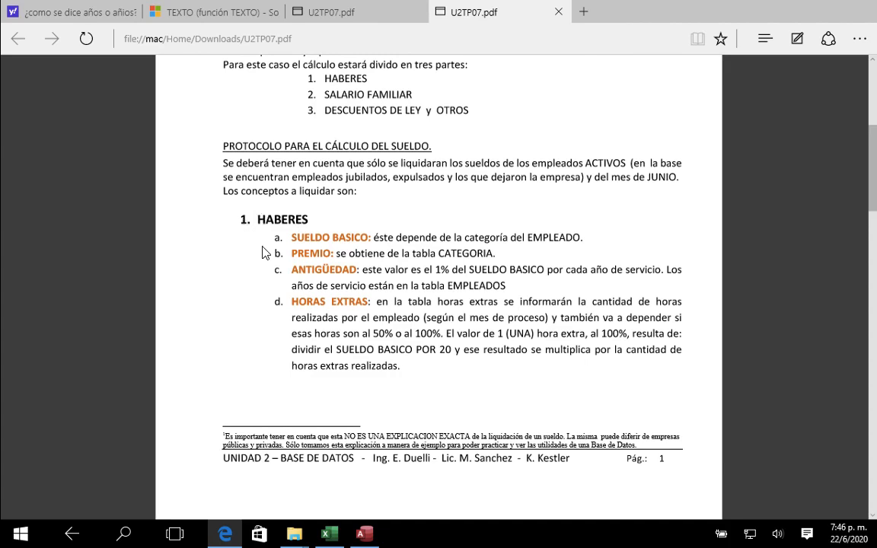
pyautogui.scroll(-7, 265, 249)
pyautogui.scroll(-9, 265, 250)
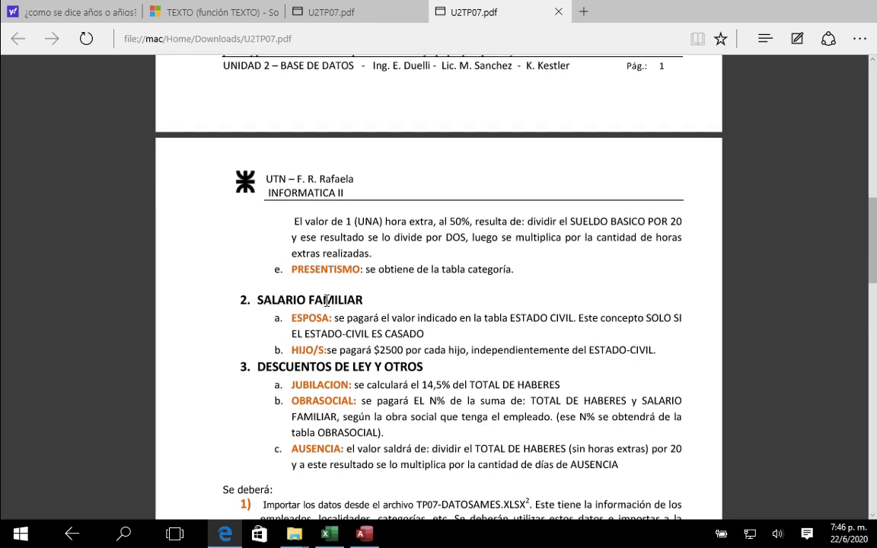
pyautogui.scroll(-5, 336, 309)
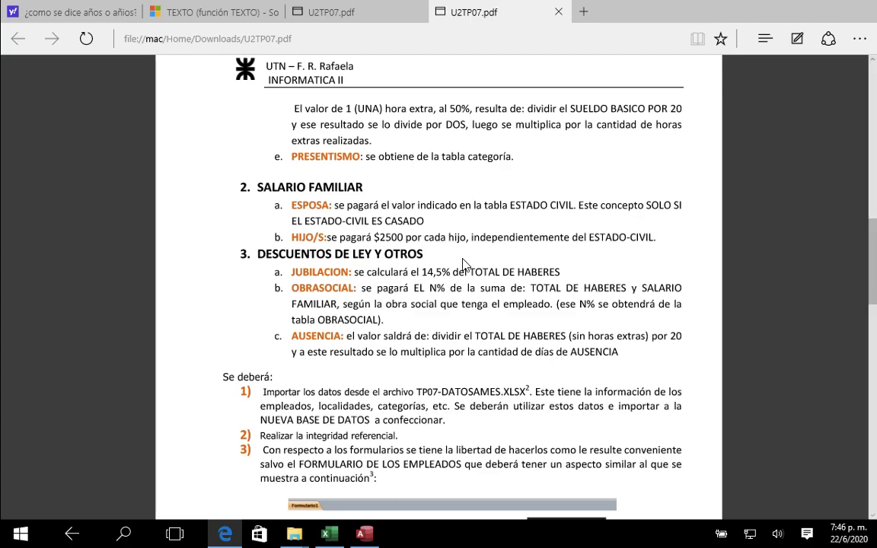
pyautogui.scroll(5, 462, 271)
pyautogui.scroll(13, 462, 264)
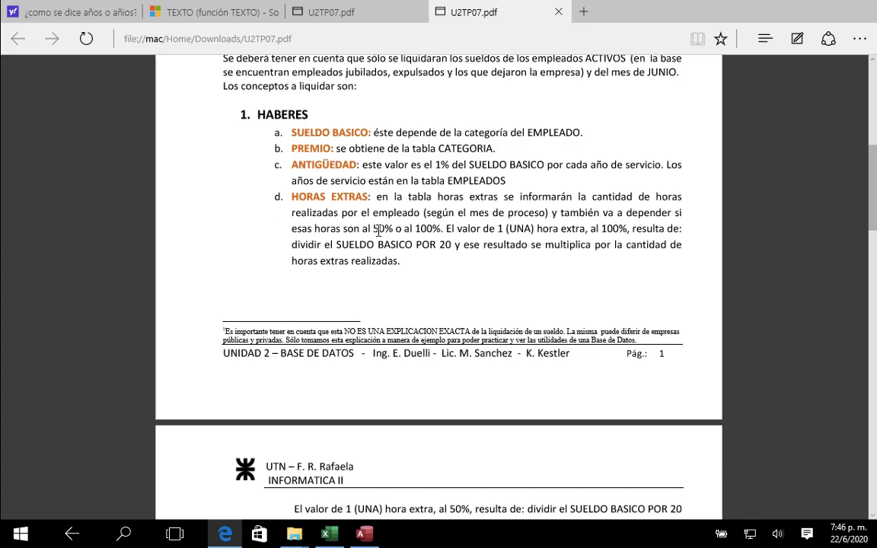
# Step: Read the assignment's numbered tasks on data import, referential integrity, forms, reports, upload deadline and printing
pyautogui.scroll(-14, 379, 230)
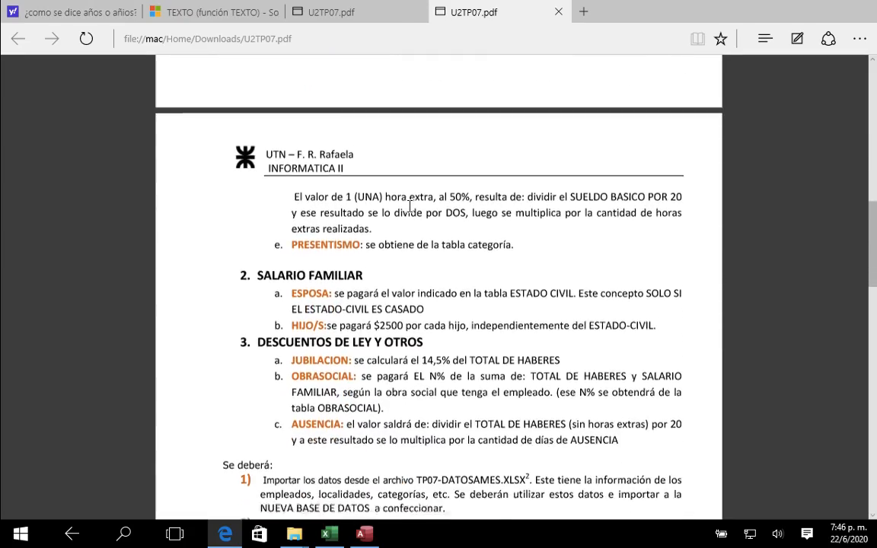
pyautogui.scroll(-20, 411, 206)
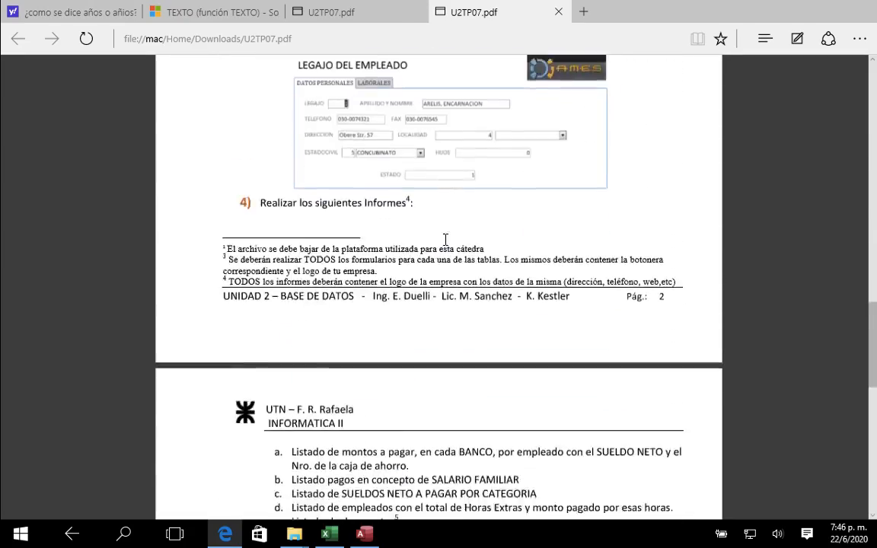
pyautogui.scroll(-15, 446, 240)
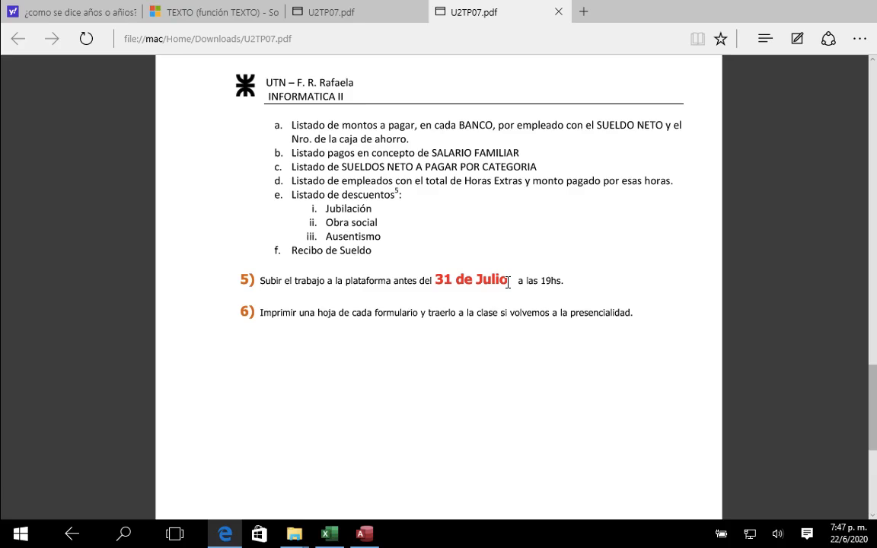
pyautogui.scroll(5, 508, 283)
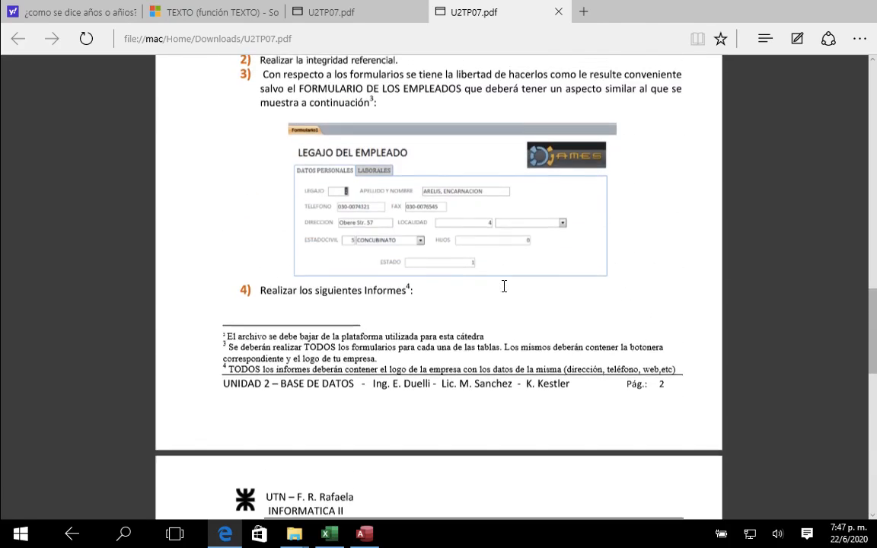
pyautogui.scroll(2, 504, 286)
pyautogui.scroll(1, 448, 227)
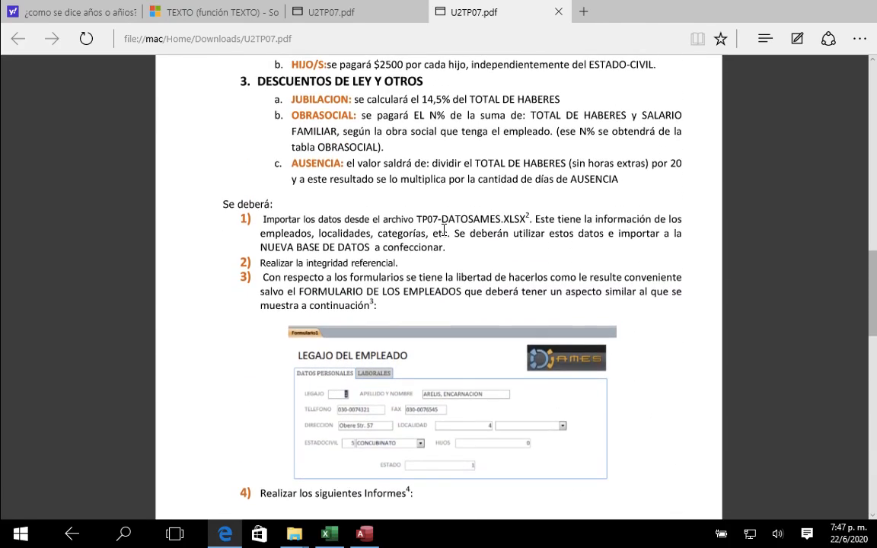
pyautogui.scroll(-1, 445, 228)
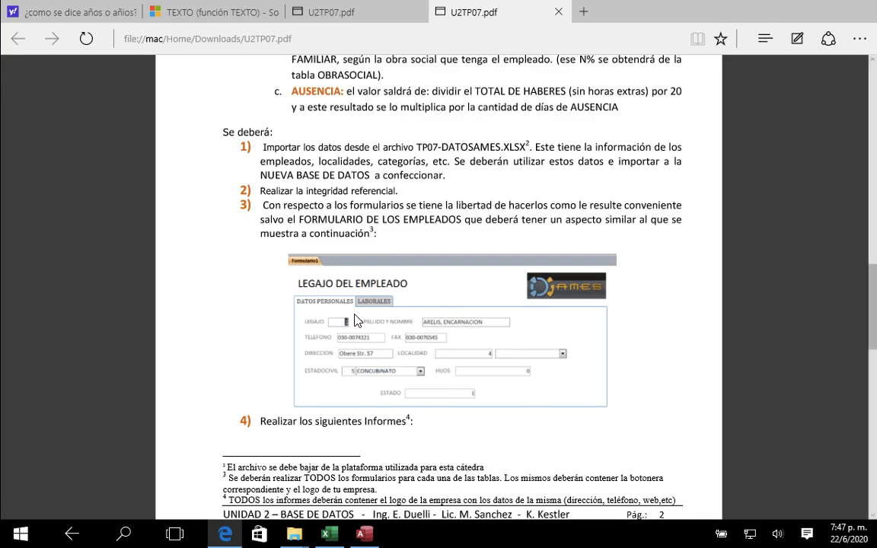
# Step: Reread the salary protocol from HABERES through SALARIO FAMILIAR and DESCUENTOS DE LEY Y OTROS, ending back at the HABERES rules
pyautogui.scroll(3, 464, 277)
pyautogui.scroll(9, 464, 277)
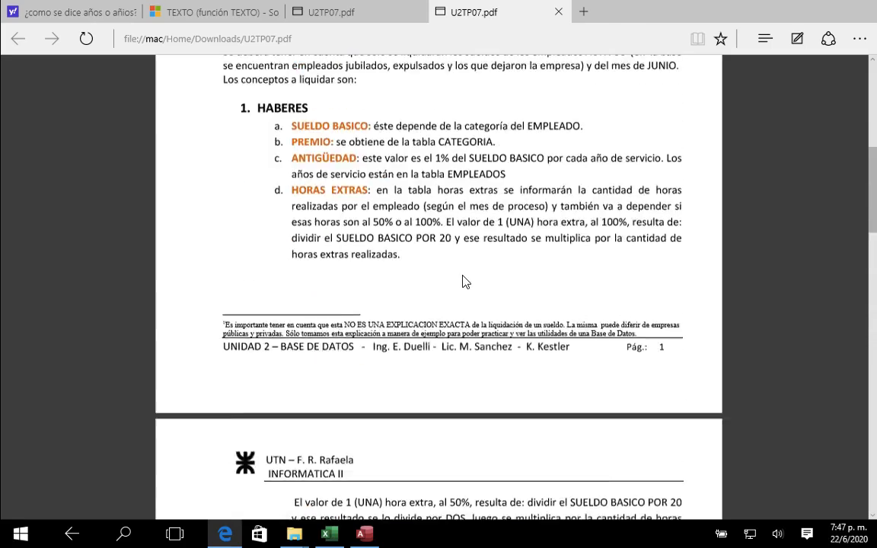
pyautogui.scroll(-2, 464, 276)
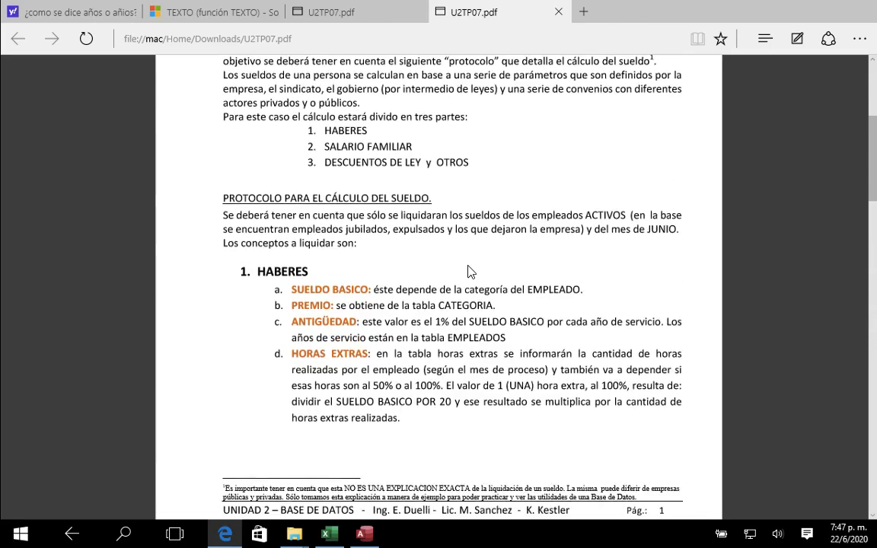
pyautogui.scroll(-1, 469, 266)
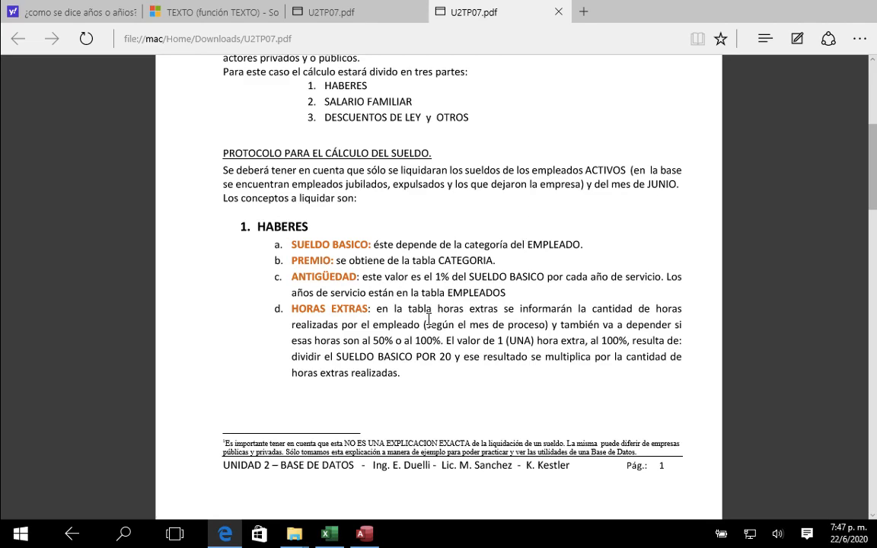
pyautogui.scroll(-2, 302, 290)
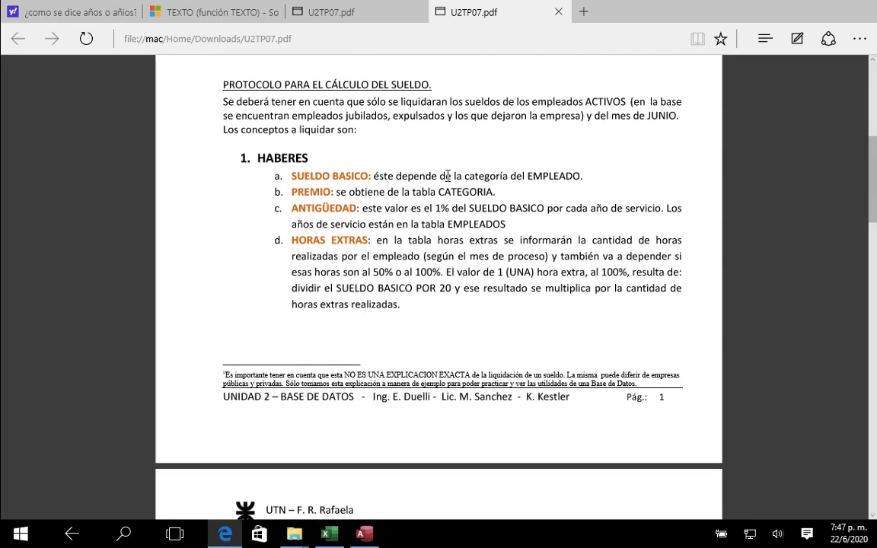
pyautogui.scroll(-2, 288, 241)
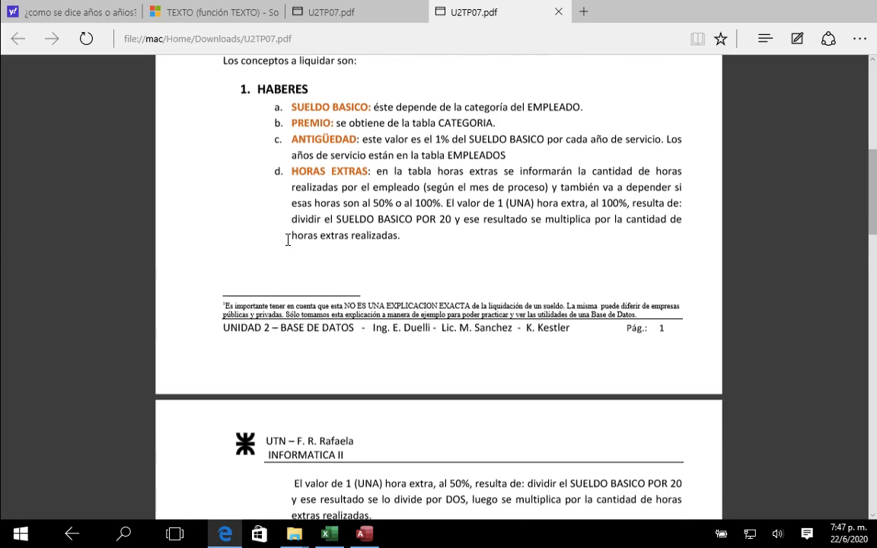
pyautogui.scroll(-8, 288, 241)
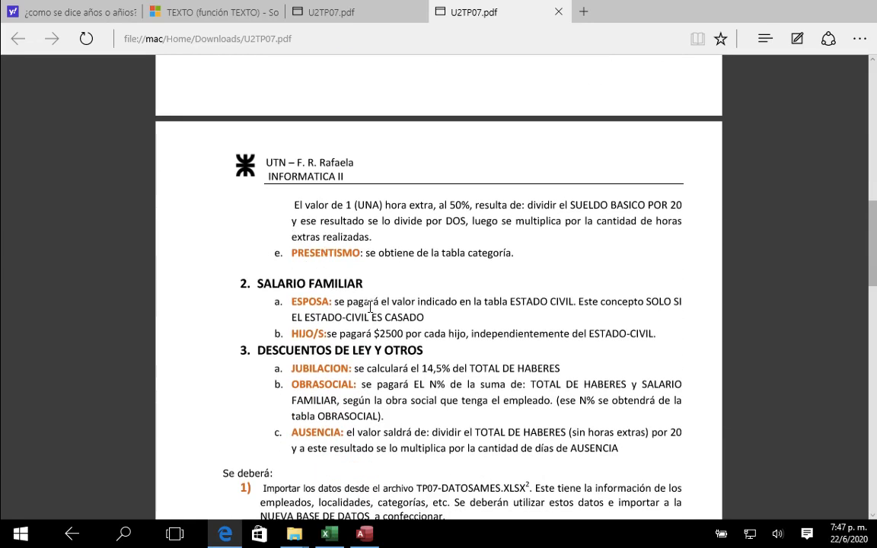
pyautogui.scroll(-3, 381, 263)
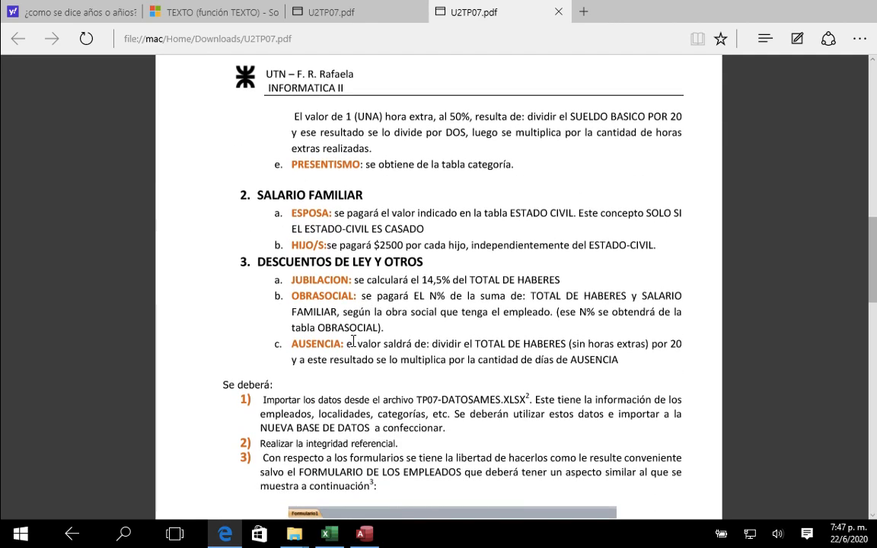
pyautogui.scroll(-2, 354, 340)
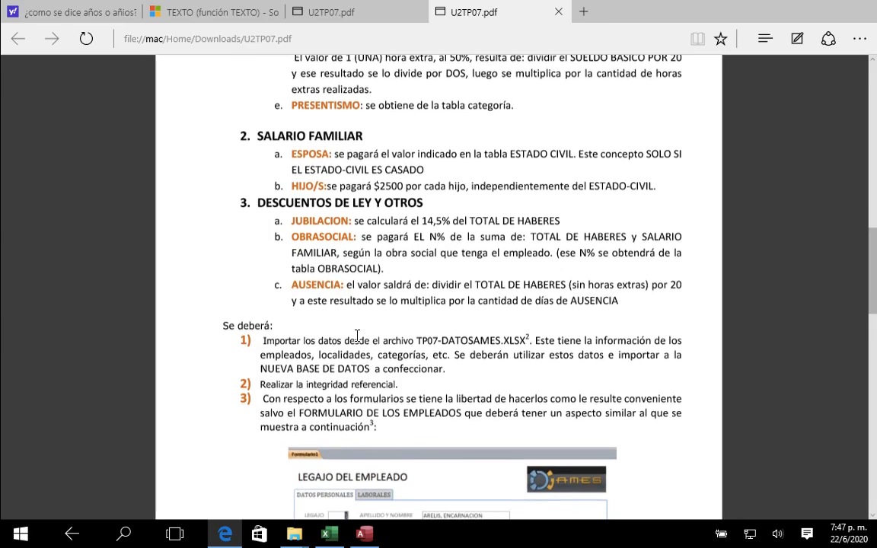
pyautogui.scroll(7, 356, 271)
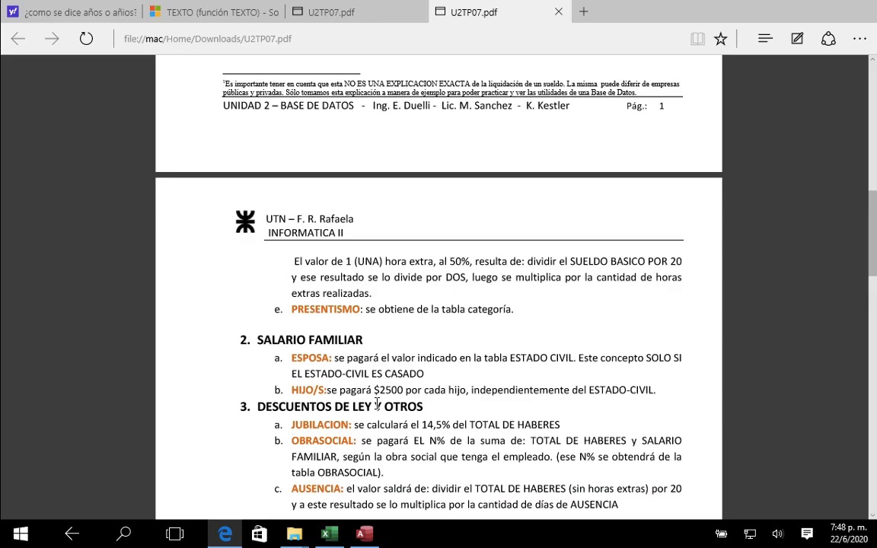
pyautogui.scroll(10, 340, 350)
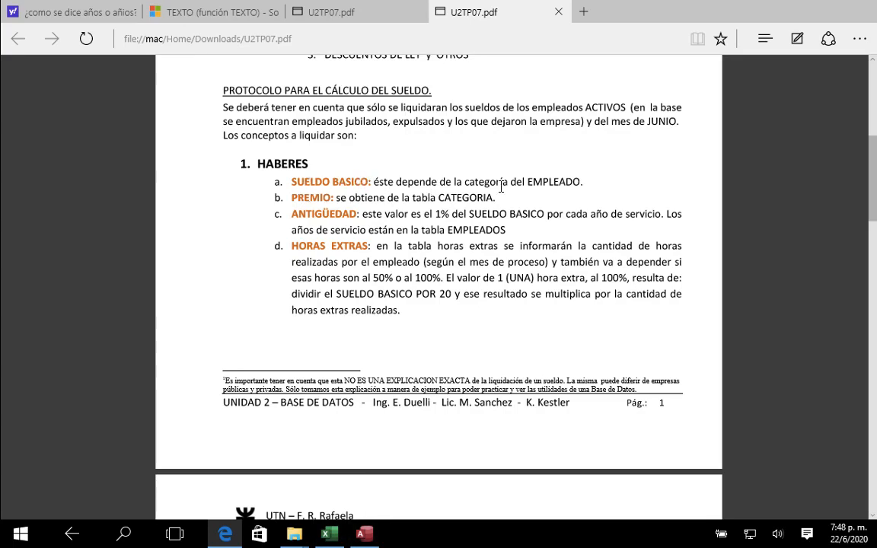
# Step: Switch to the Access database and create a query in design view with the EMPLEADOS and CATEGORIA tables
pyautogui.click(363, 537)
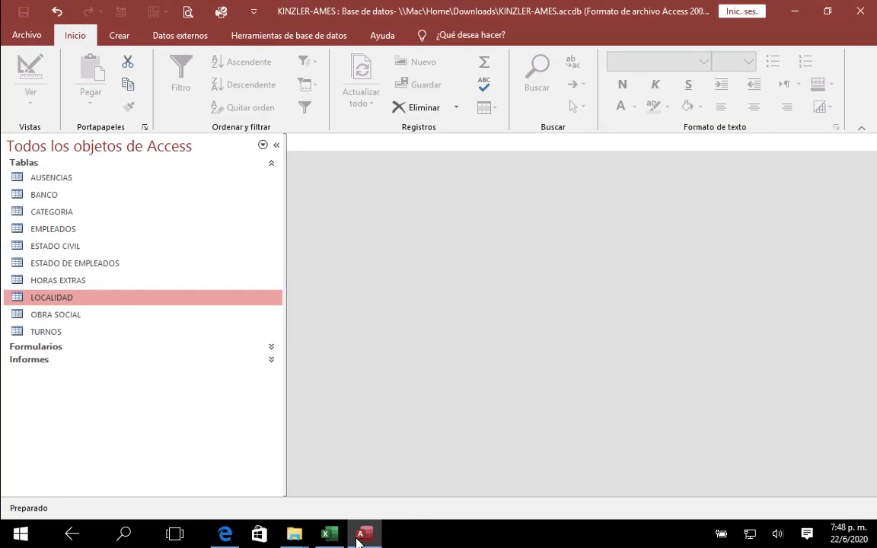
pyautogui.click(119, 37)
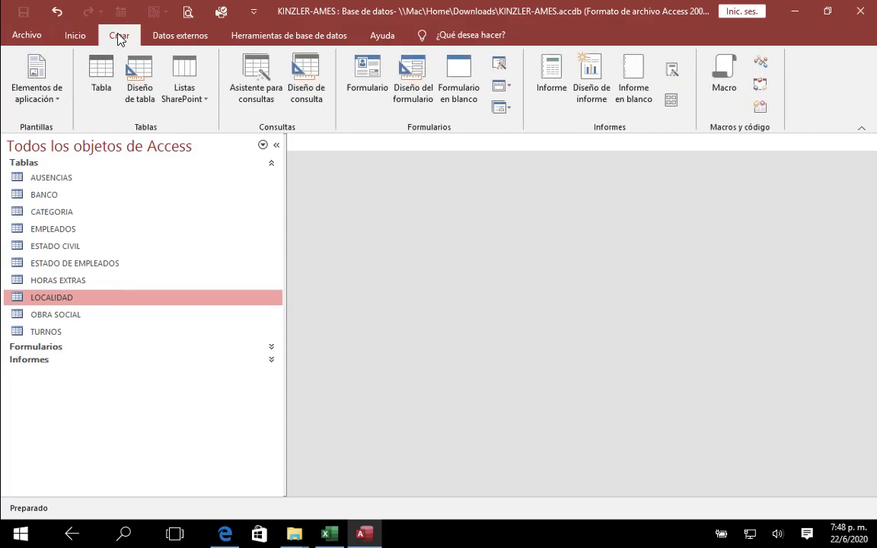
pyautogui.click(303, 76)
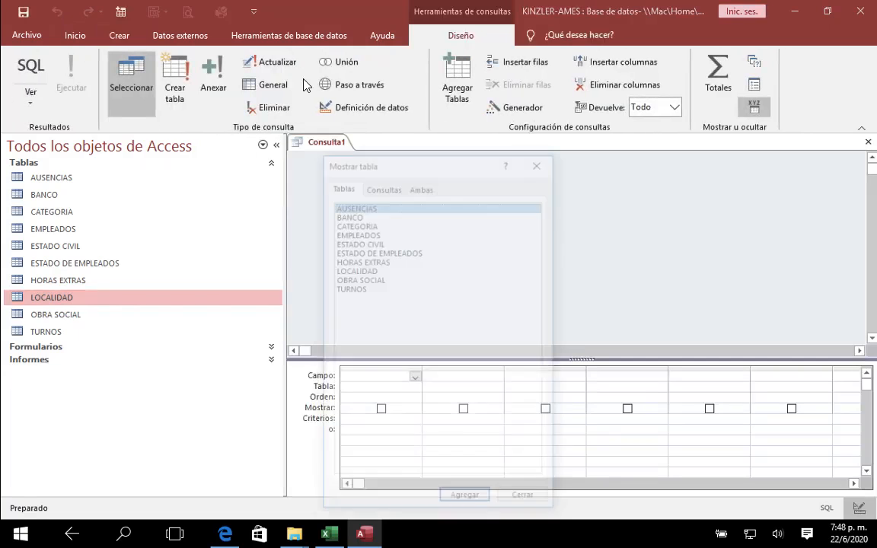
pyautogui.click(360, 233)
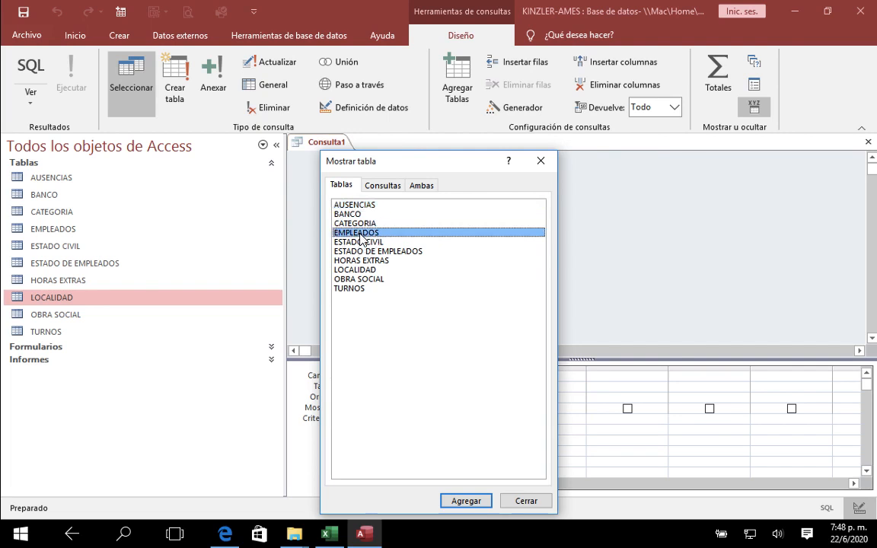
pyautogui.moveTo(439, 164); pyautogui.dragTo(604, 130)
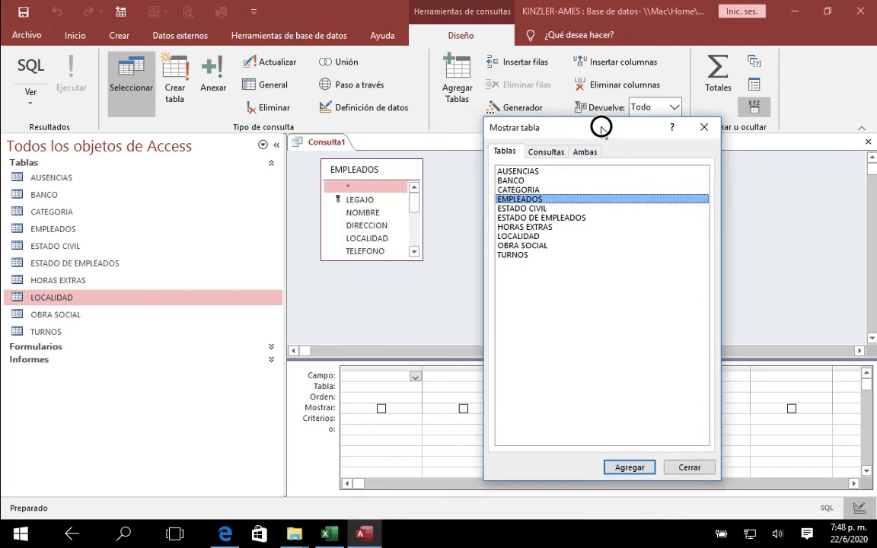
pyautogui.doubleClick(525, 190)
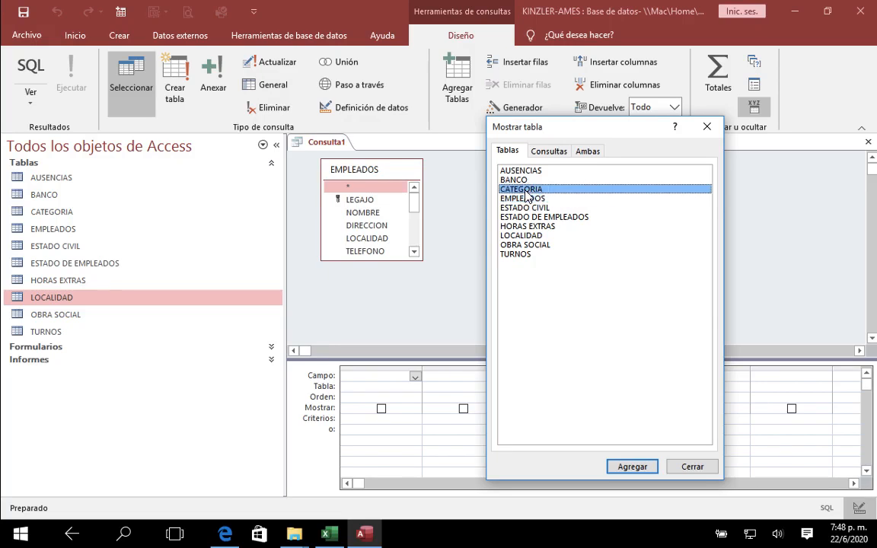
pyautogui.moveTo(555, 131); pyautogui.dragTo(574, 131)
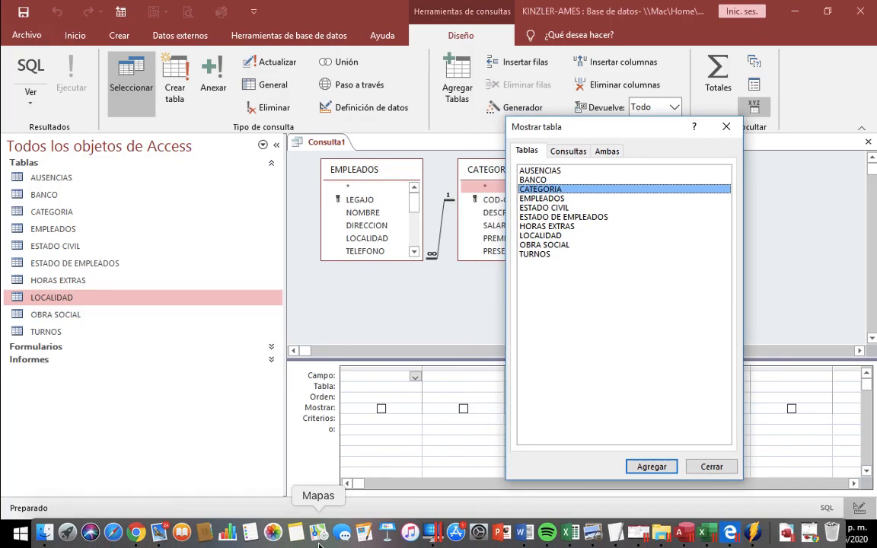
# Step: Check the HABERES rules in U2TP07.pdf, then review the salary layout on the CALCULO sheet of TP7-DATOSAMES.xls in Excel
pyautogui.click(229, 540)
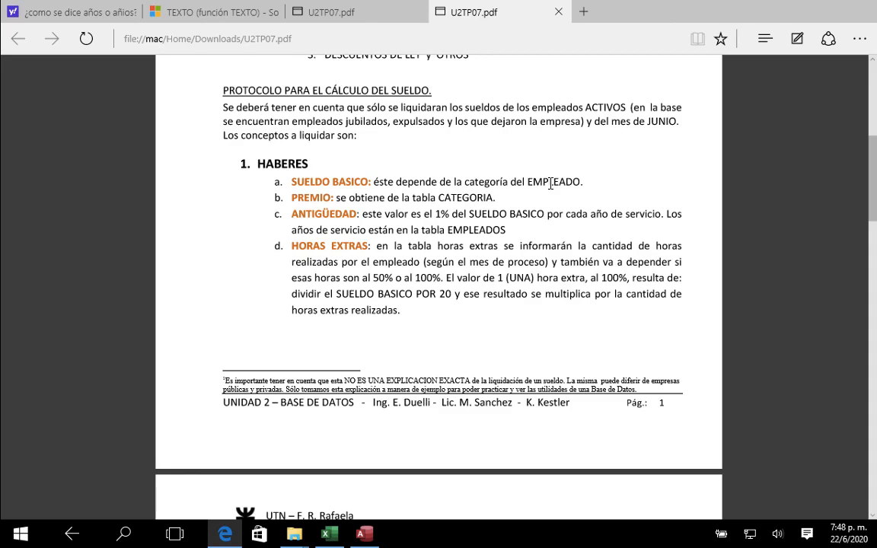
pyautogui.click(329, 534)
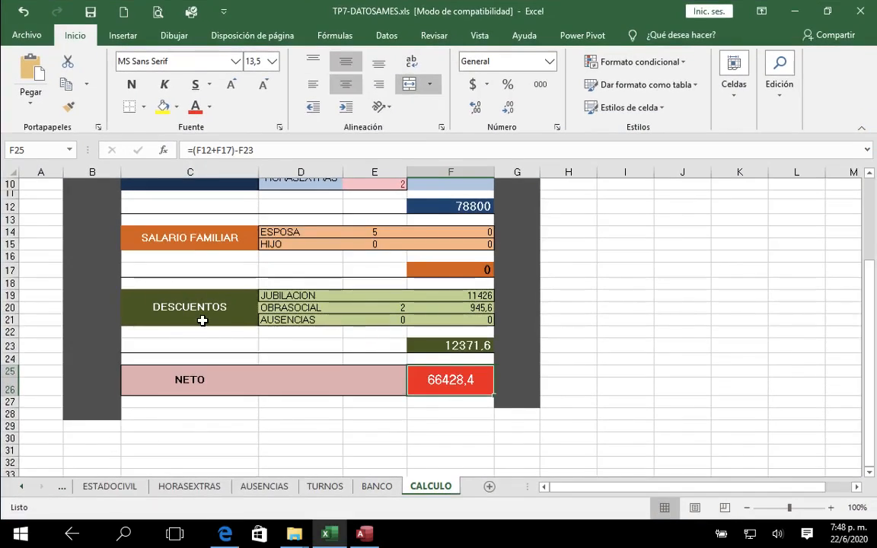
pyautogui.scroll(3, 200, 321)
pyautogui.hscroll(2, 200, 321)
pyautogui.moveTo(662, 488); pyautogui.dragTo(583, 488)
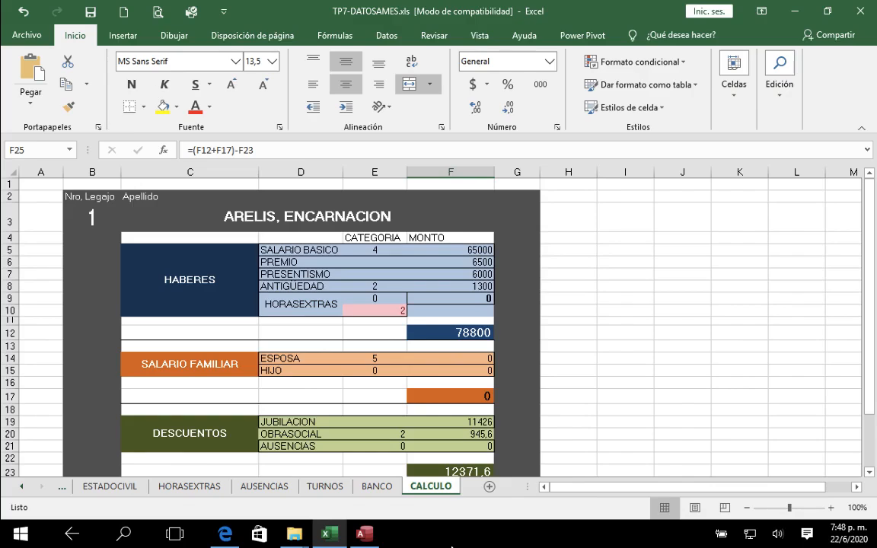
# Step: Return to the Access query, dismiss the table list and add the fields LEGAJO and NOMBRE from EMPLEADOS and SALARIO-BASICO from CATEGORIA
pyautogui.click(367, 536)
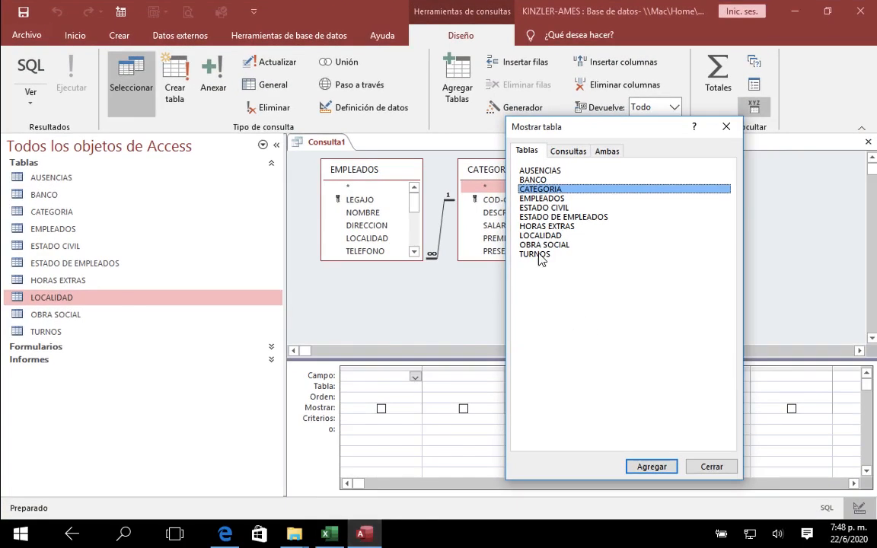
pyautogui.click(712, 466)
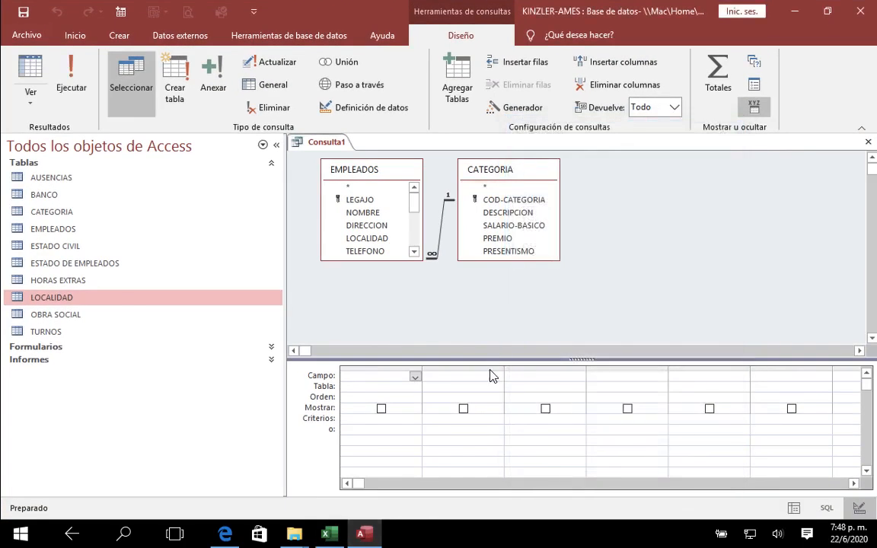
pyautogui.moveTo(479, 357); pyautogui.dragTo(480, 324)
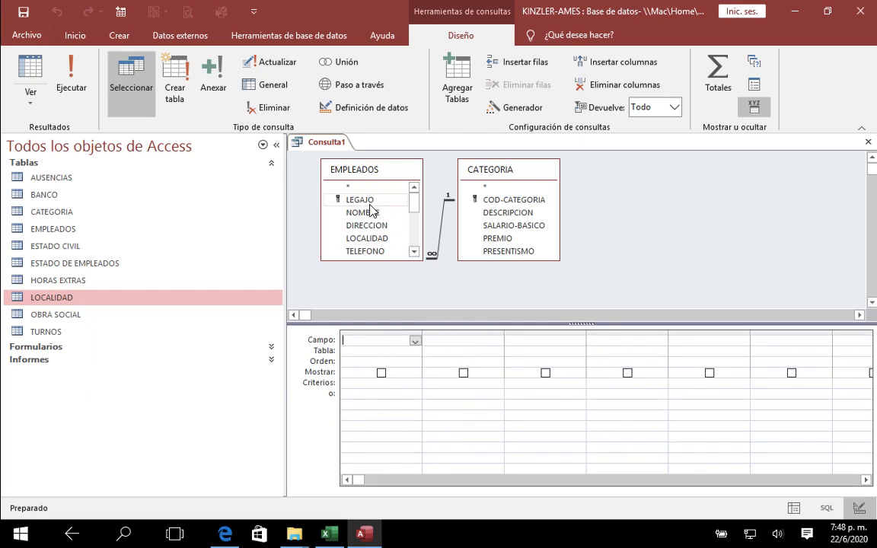
pyautogui.doubleClick(361, 200)
pyautogui.doubleClick(362, 213)
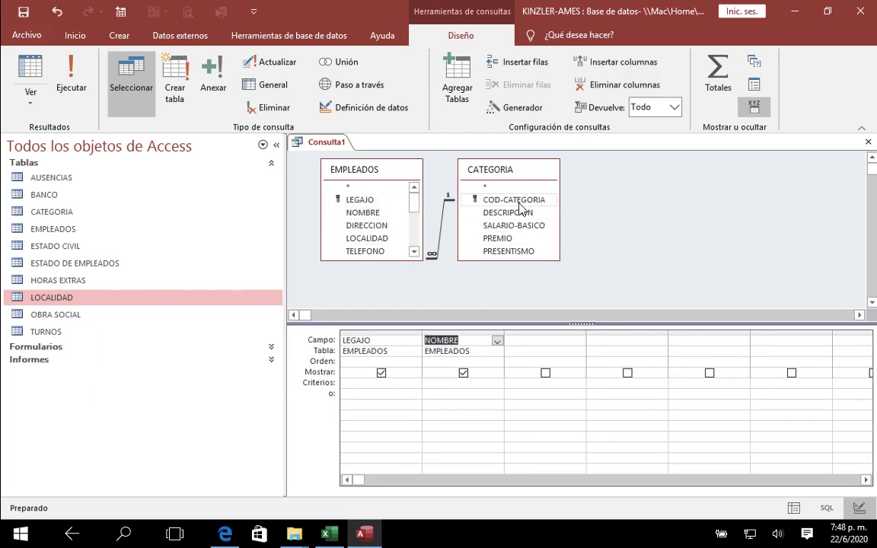
pyautogui.moveTo(389, 261); pyautogui.dragTo(390, 283)
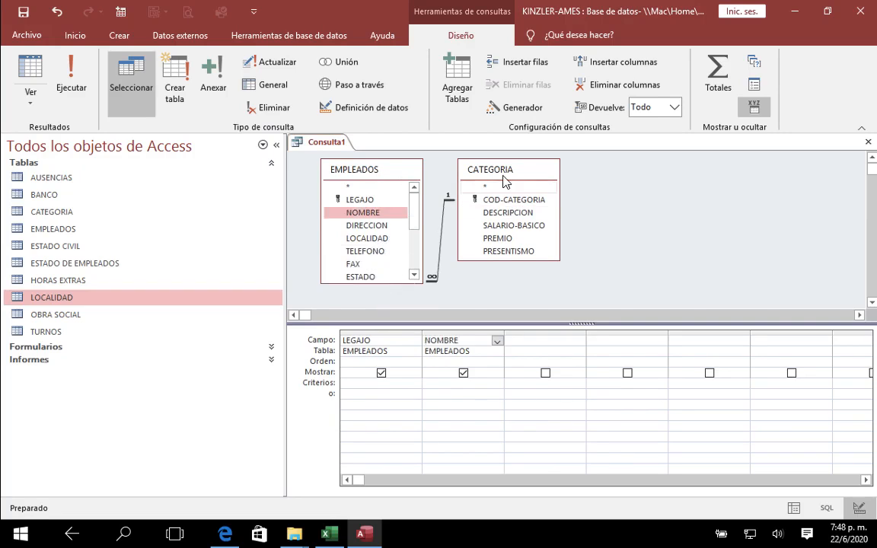
pyautogui.click(504, 185)
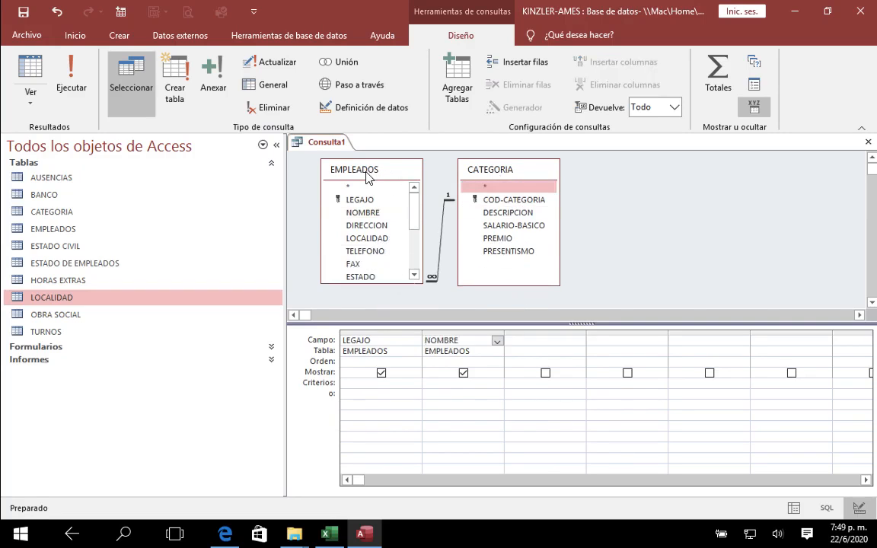
pyautogui.click(492, 227)
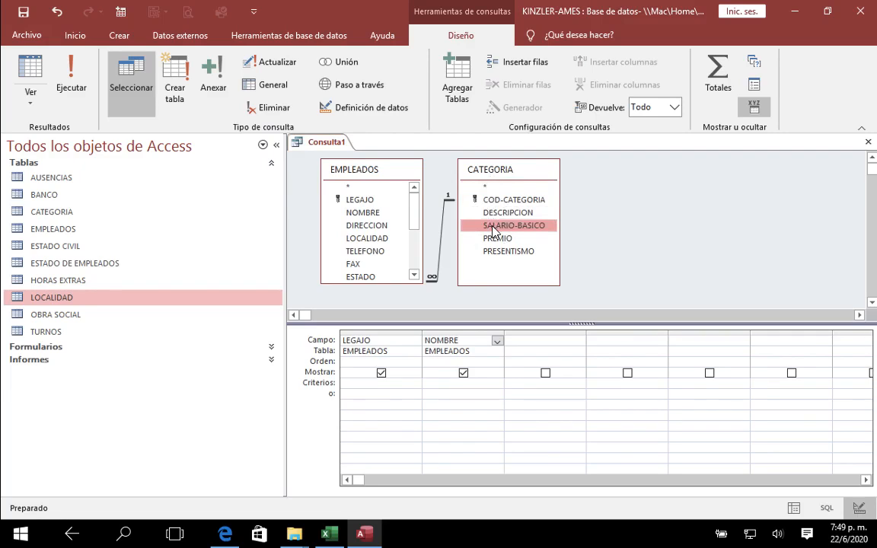
pyautogui.doubleClick(492, 226)
# Step: Close the new query and save it under the name HABERES
pyautogui.click(868, 141)
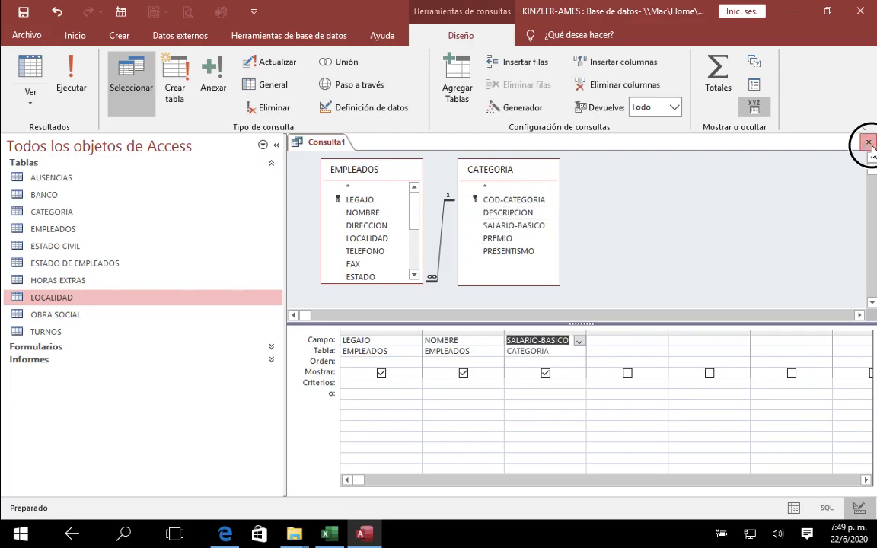
pyautogui.click(384, 307)
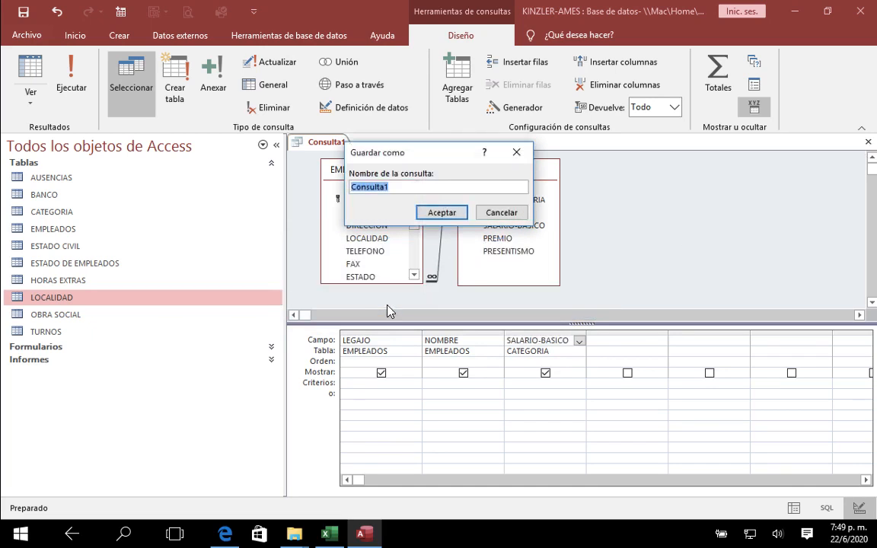
pyautogui.press('capslock')
pyautogui.write('HABERES')
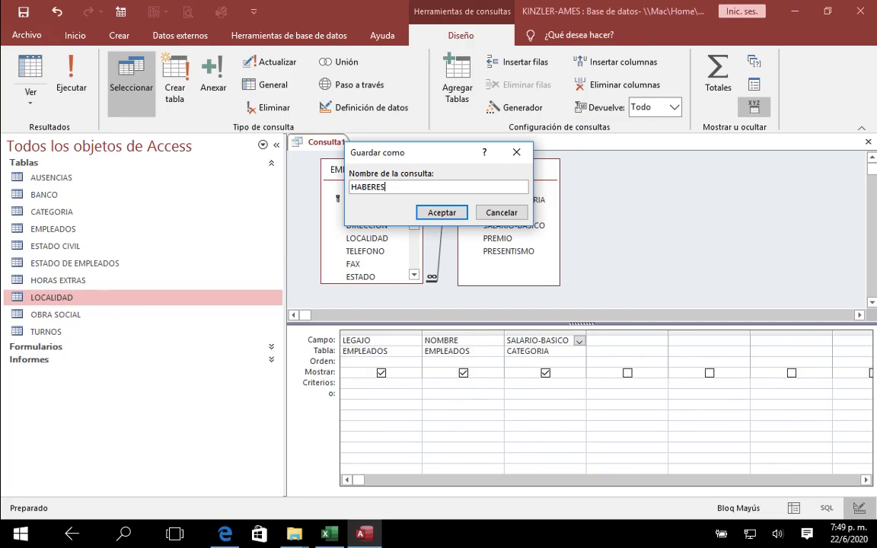
pyautogui.press('Return')
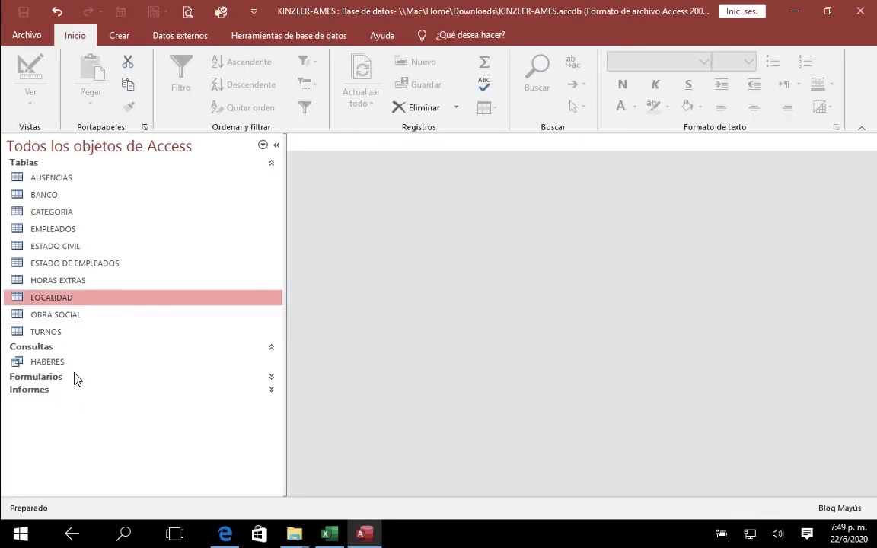
# Step: Open the HABERES query, sort LEGAJO from smallest to largest, and widen the NOMBRE and SALARIO-BASICO columns
pyautogui.doubleClick(74, 364)
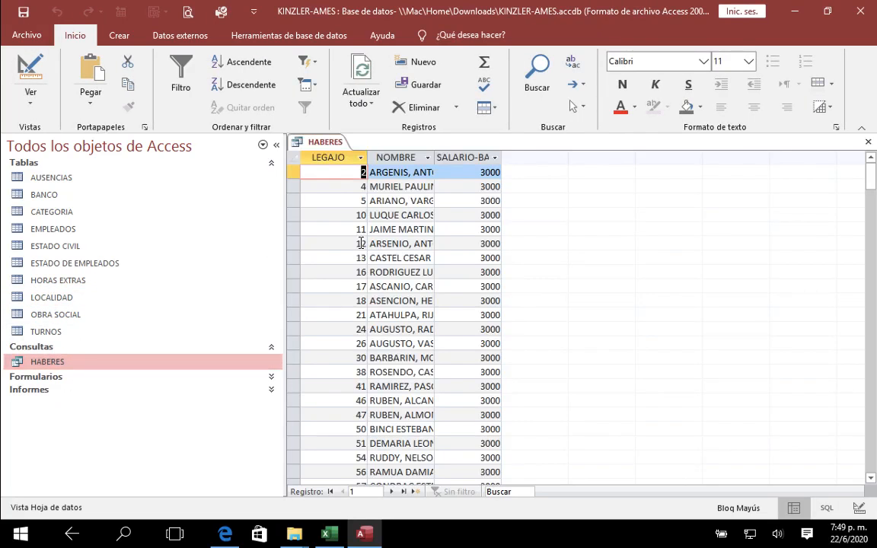
pyautogui.click(361, 157)
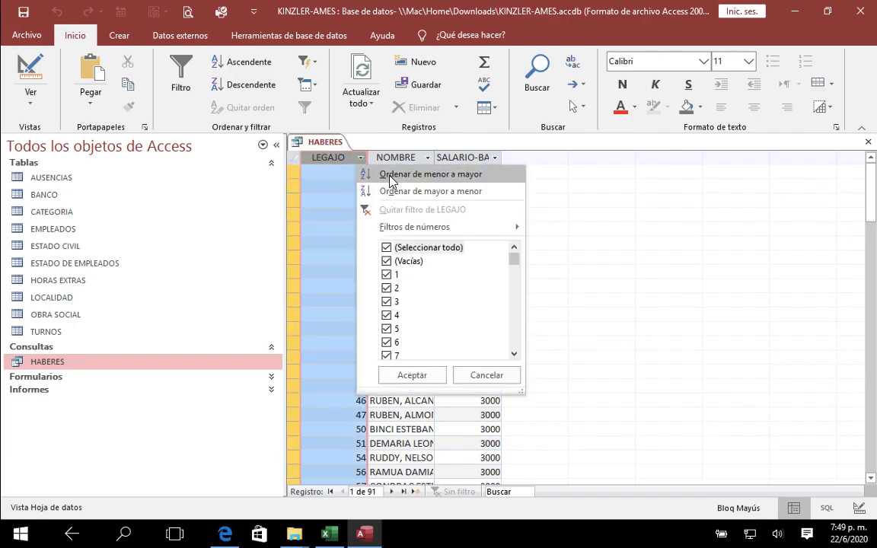
pyautogui.click(391, 177)
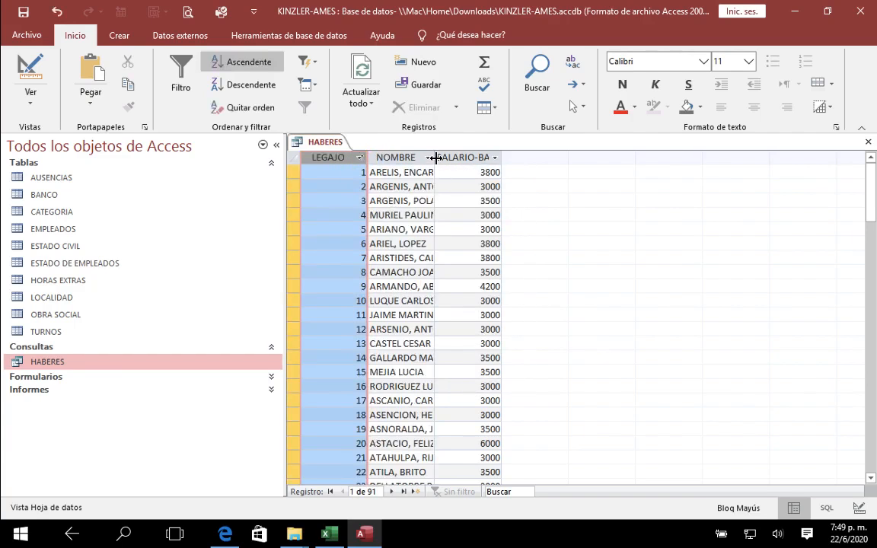
pyautogui.moveTo(435, 157); pyautogui.dragTo(454, 157)
pyautogui.moveTo(521, 160); pyautogui.dragTo(529, 162)
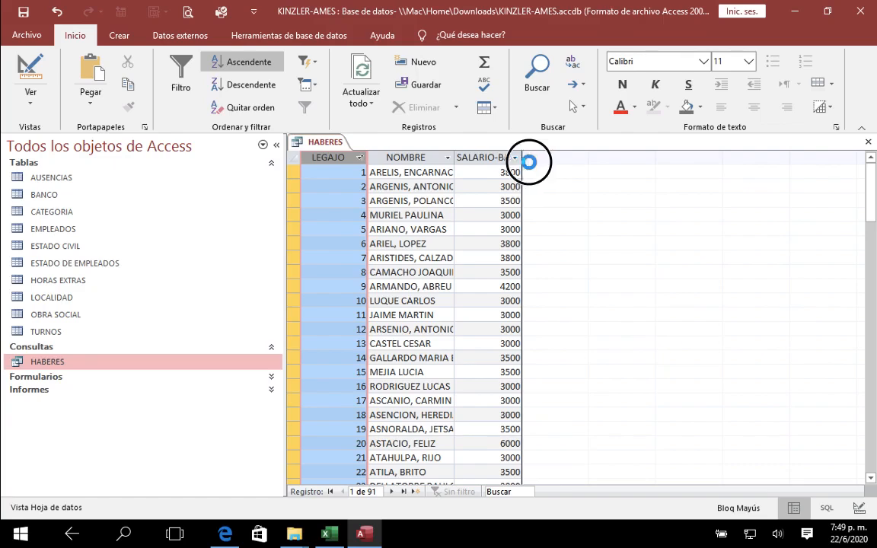
pyautogui.click(433, 174)
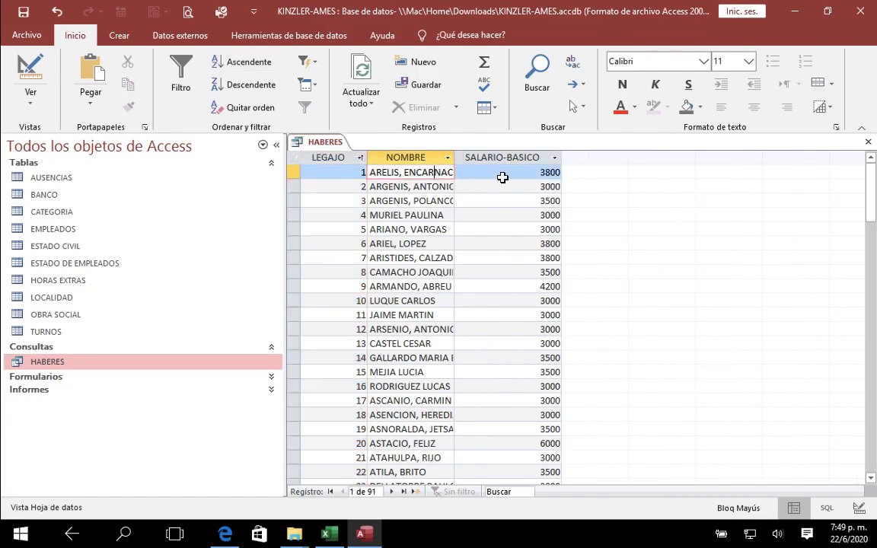
pyautogui.click(518, 177)
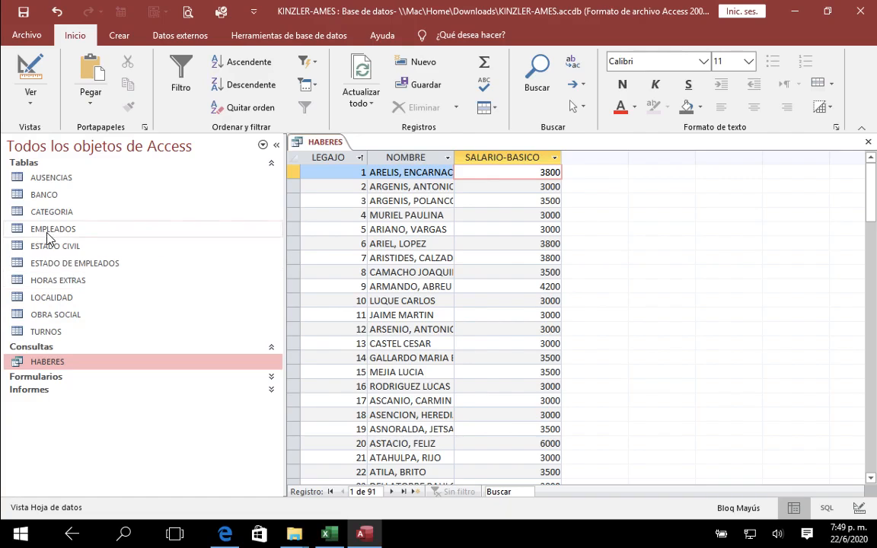
# Step: Check the basic salaries in the CATEGORIA table against the CALCULO sheet in Excel, then return to Access
pyautogui.doubleClick(46, 213)
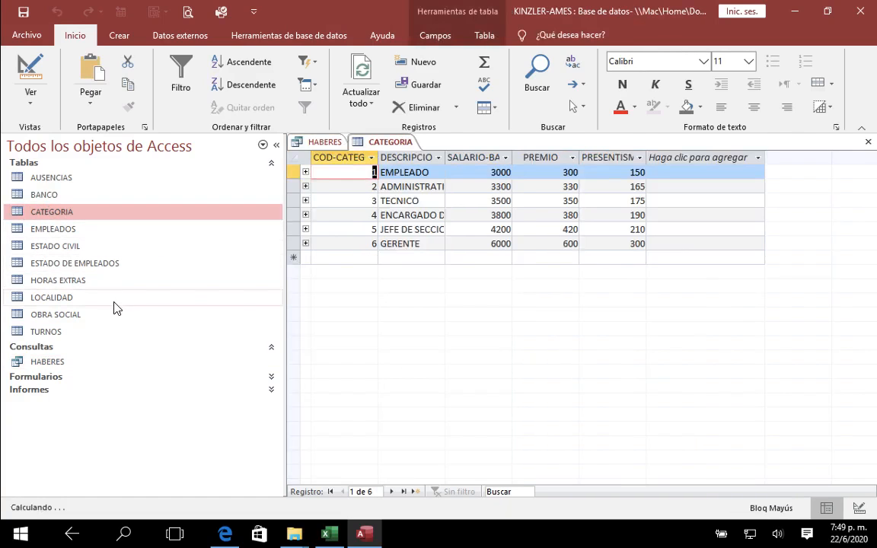
pyautogui.click(490, 172)
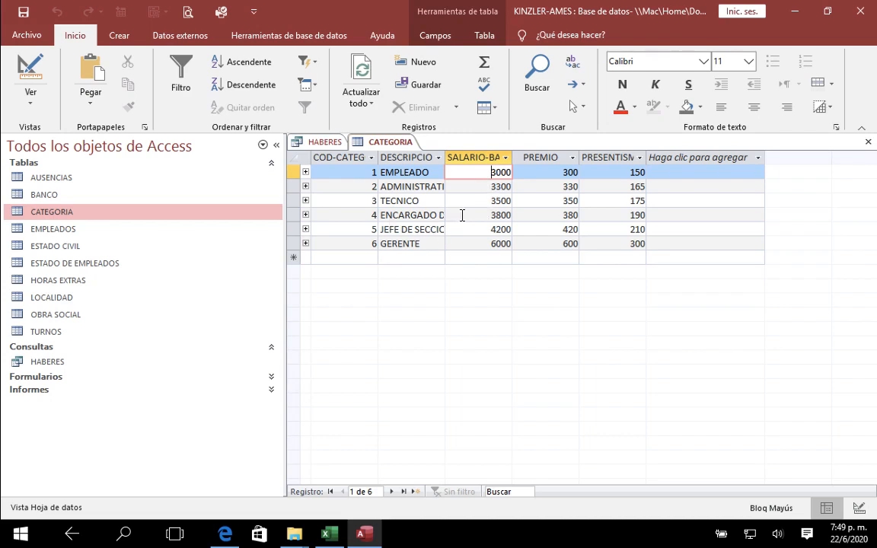
pyautogui.click(489, 214)
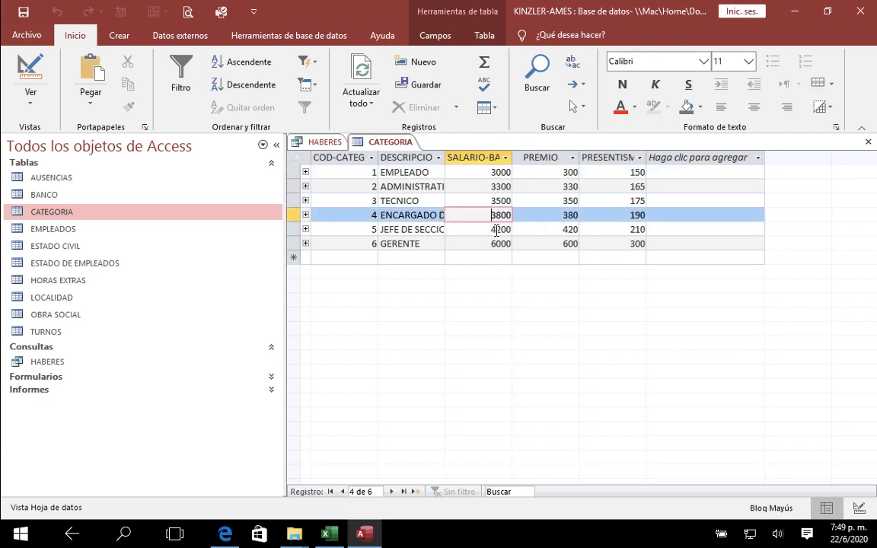
pyautogui.click(329, 534)
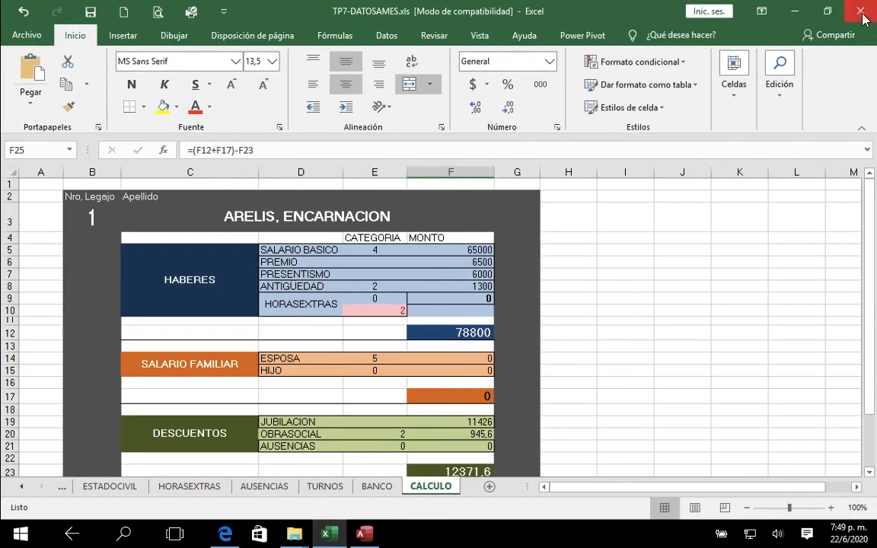
pyautogui.click(366, 533)
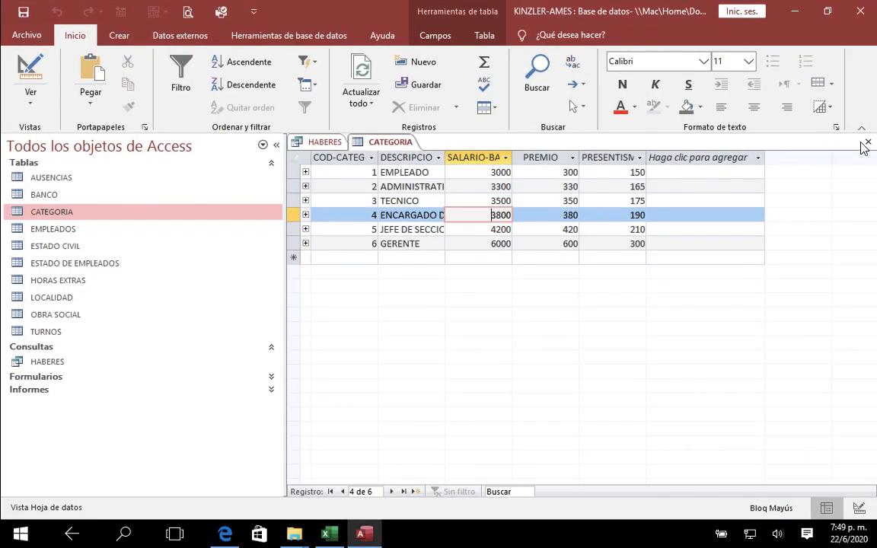
# Step: Close the CATEGORIA table and the HABERES query, saving the changes to the query's design
pyautogui.click(868, 143)
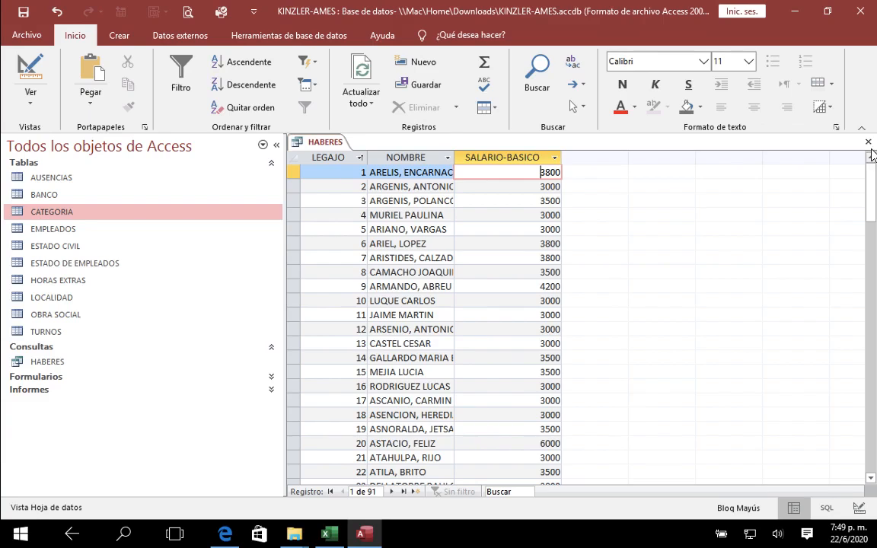
pyautogui.click(869, 144)
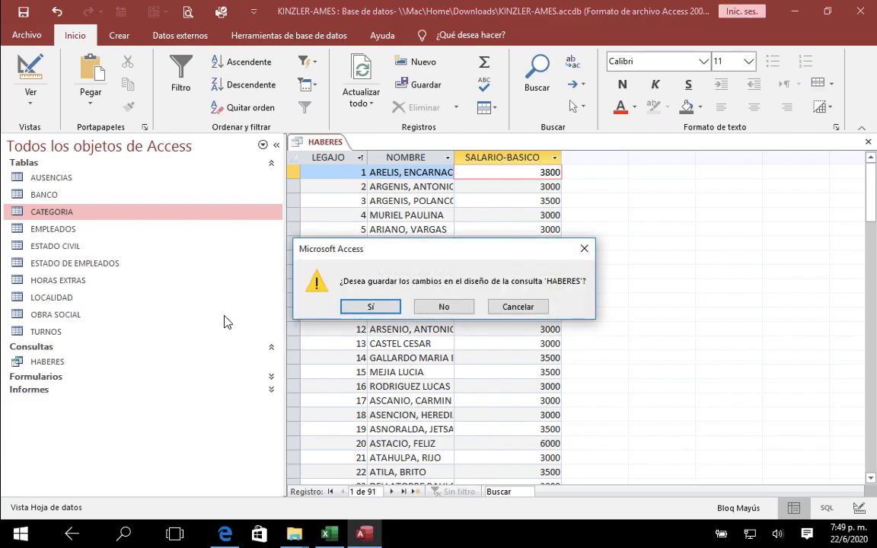
pyautogui.press('Return')
# Step: Delete the CATEGORIA table together with its relationships to other tables
pyautogui.click(91, 220)
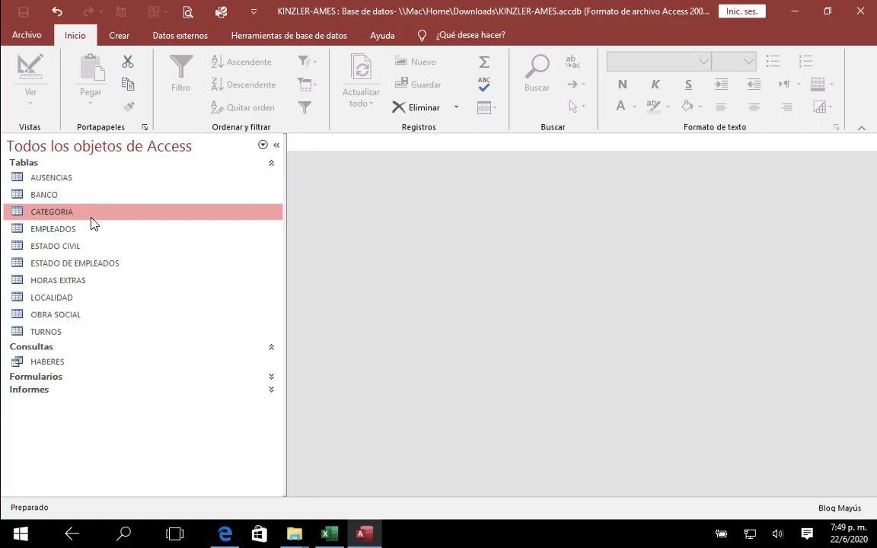
pyautogui.rightClick(92, 221)
pyautogui.click(138, 351)
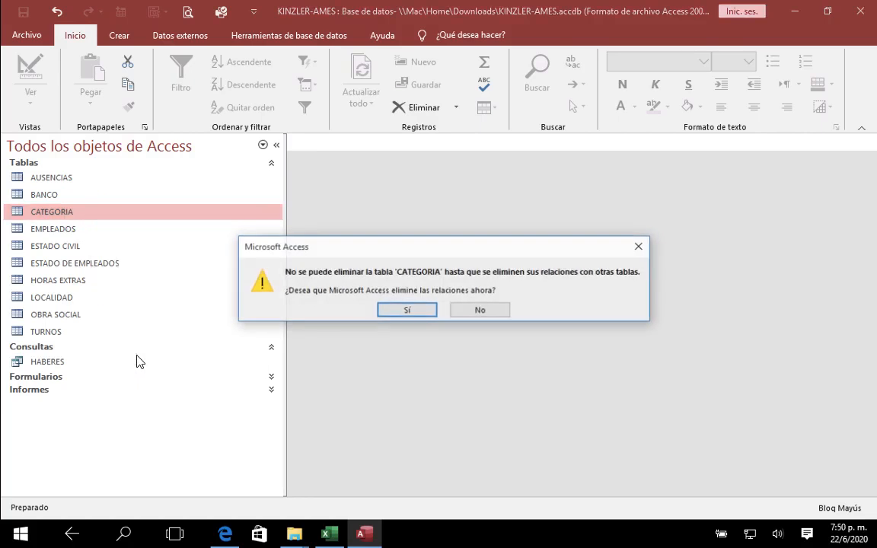
pyautogui.click(406, 310)
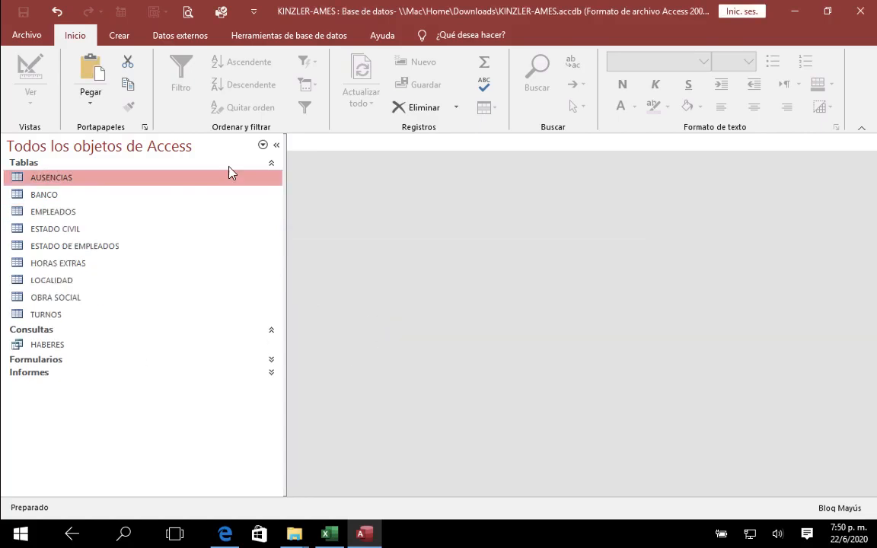
# Step: Start an Excel import of TP7-DATOSAMES.xls from the Downloads folder into a new table of the current database
pyautogui.click(118, 38)
pyautogui.click(190, 38)
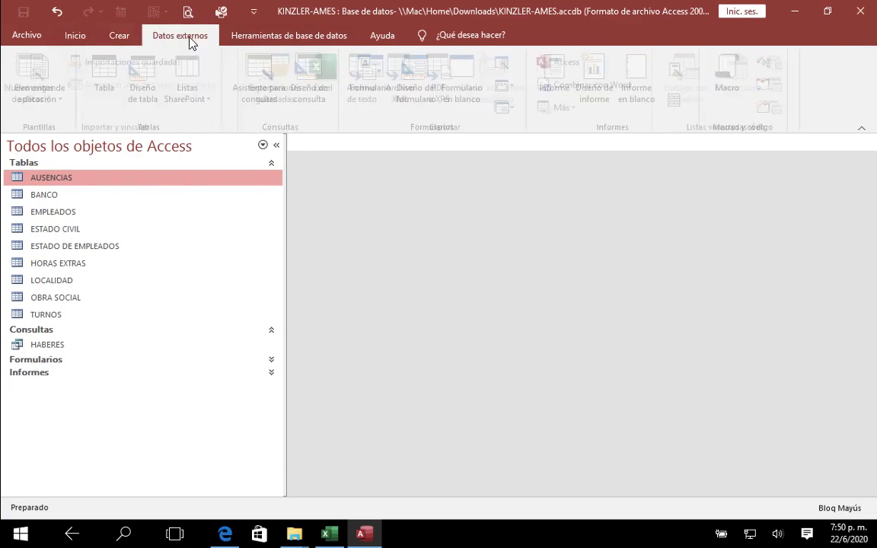
pyautogui.click(46, 87)
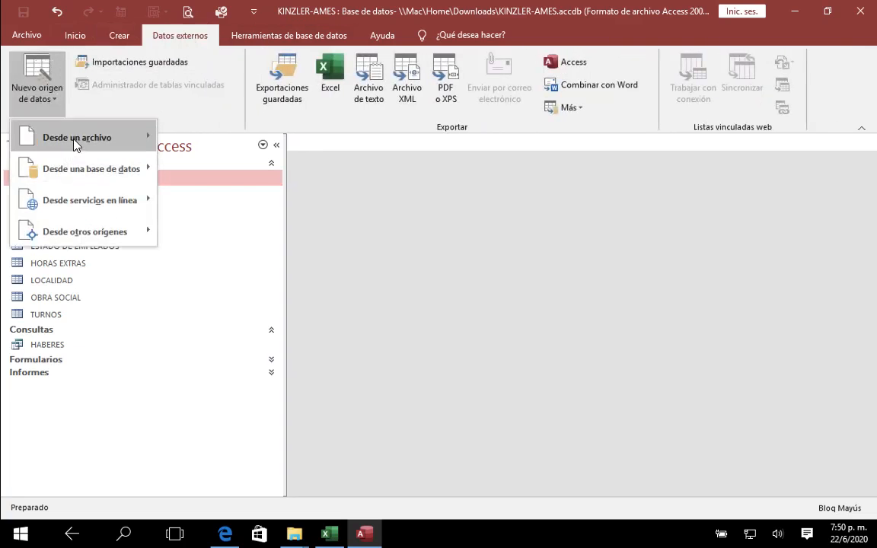
pyautogui.moveTo(69, 134)
pyautogui.click(211, 144)
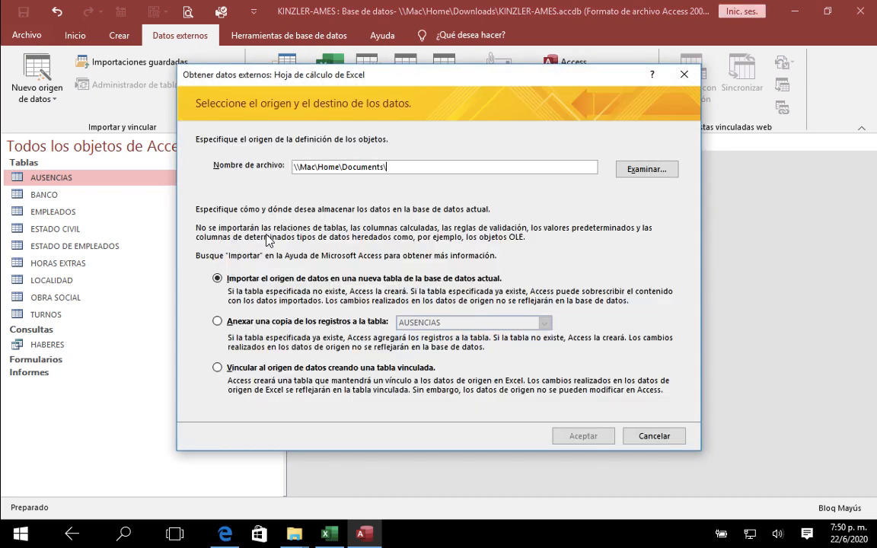
pyautogui.click(652, 169)
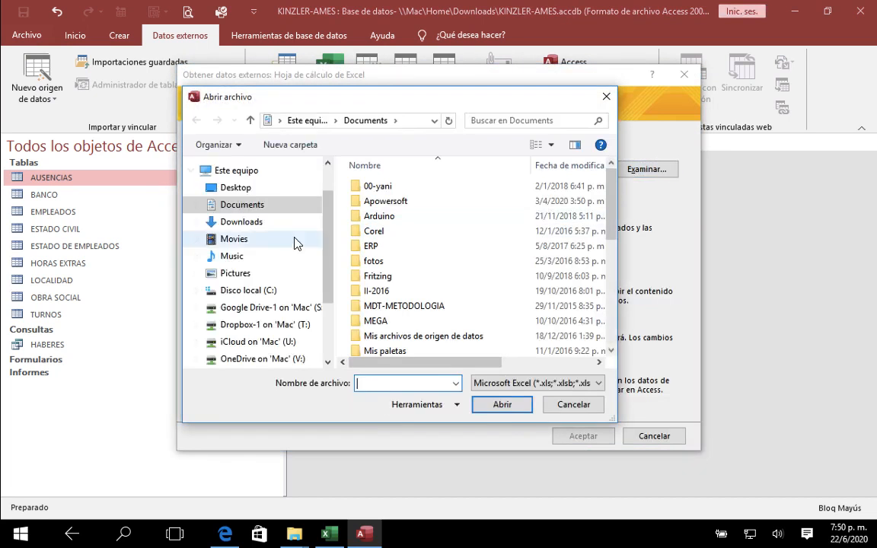
pyautogui.click(288, 224)
pyautogui.click(415, 197)
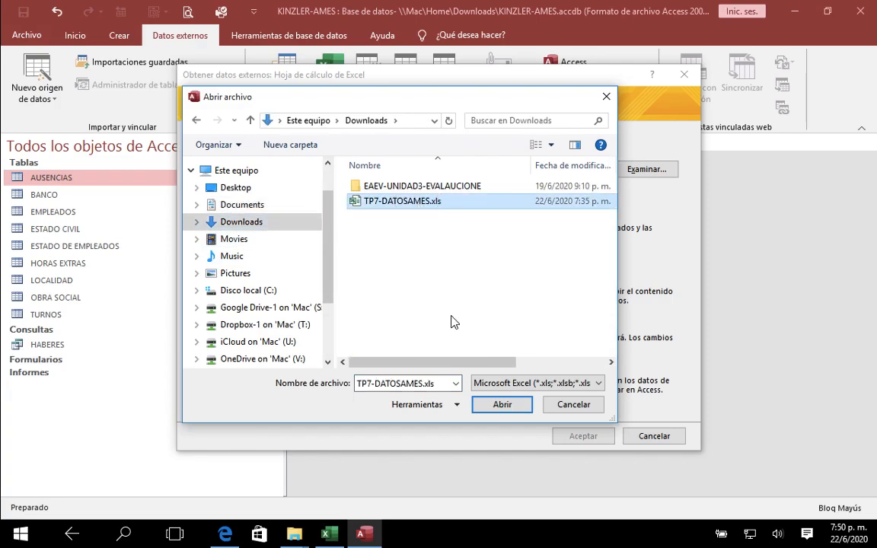
pyautogui.click(503, 404)
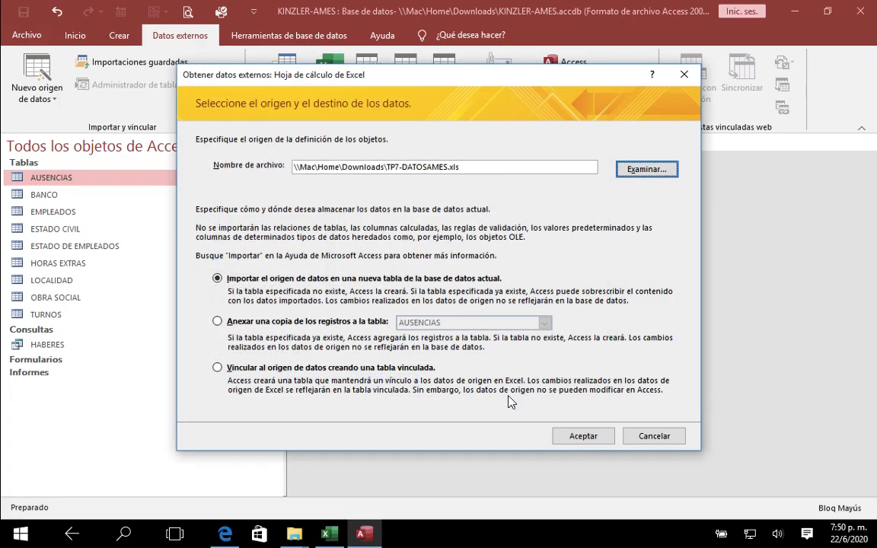
pyautogui.click(583, 435)
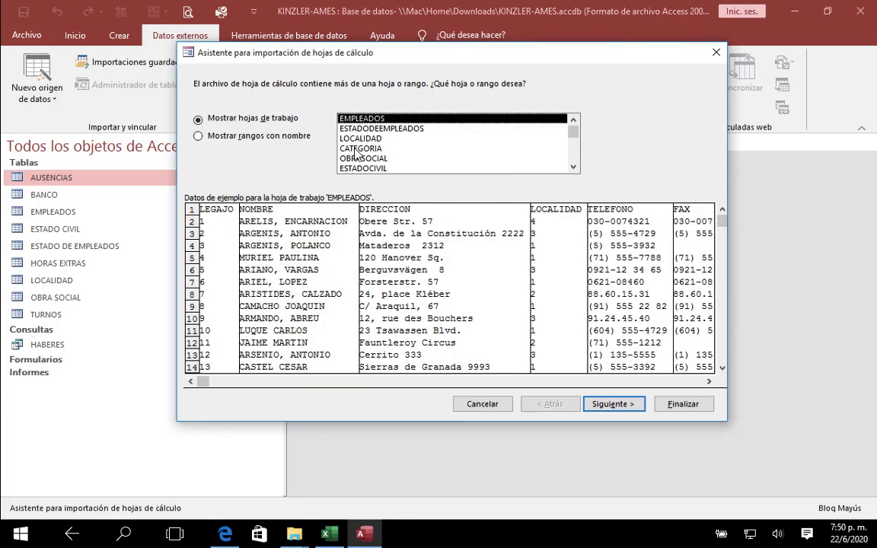
# Step: Import the CATEGORIA worksheet into a CATEGORIA table with COD-CATEGORIA as primary key, without saving the import steps
pyautogui.click(354, 150)
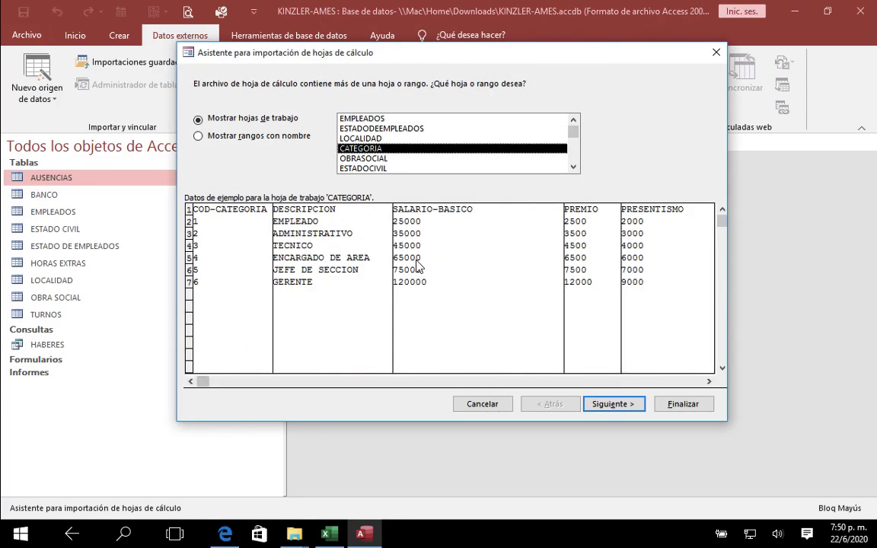
pyautogui.click(600, 406)
pyautogui.click(614, 410)
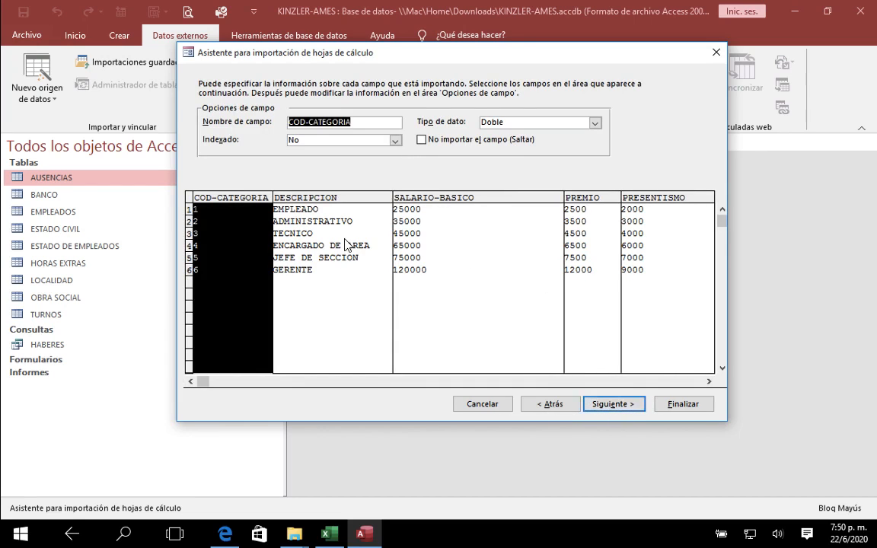
pyautogui.click(622, 409)
pyautogui.click(300, 139)
pyautogui.click(491, 140)
pyautogui.click(440, 151)
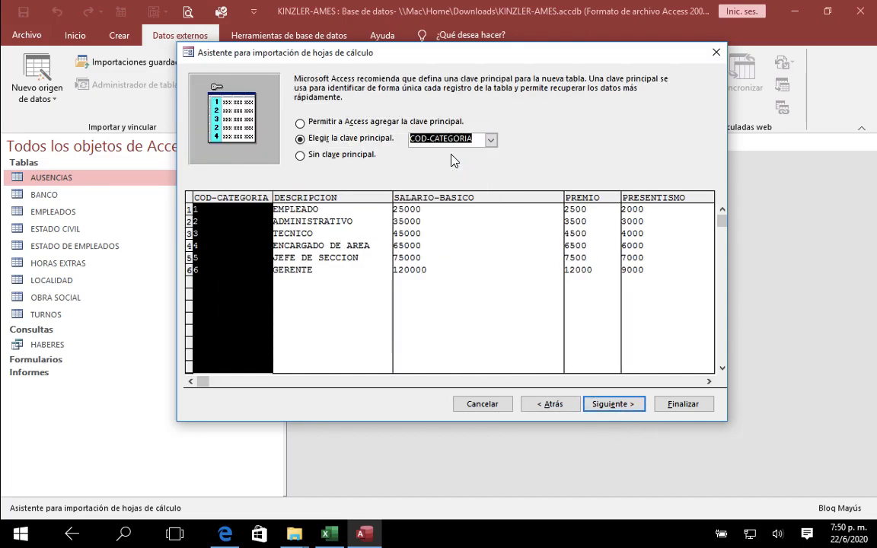
pyautogui.click(614, 405)
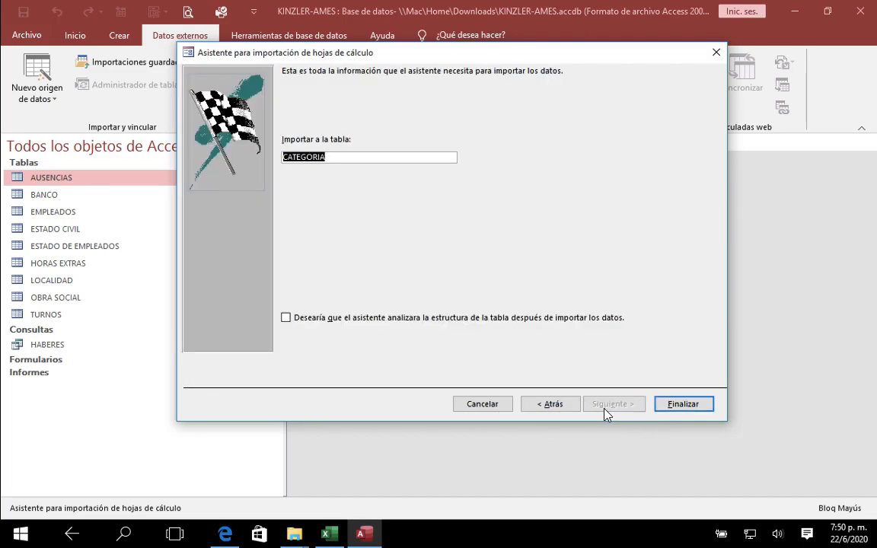
pyautogui.click(693, 410)
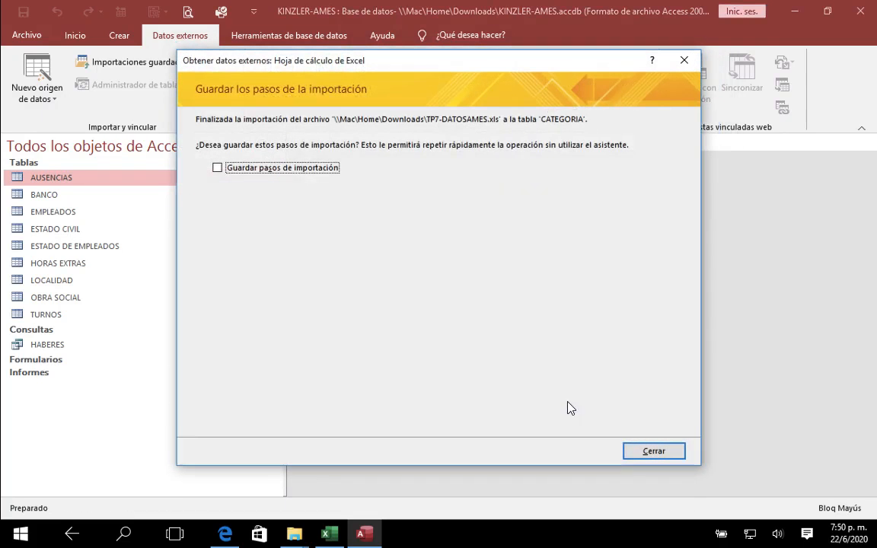
pyautogui.click(652, 450)
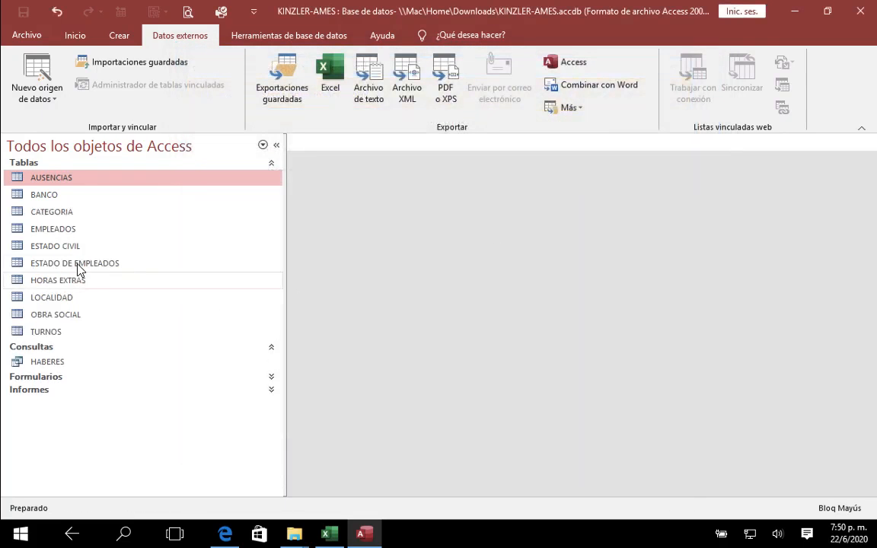
# Step: Open the HABERES query and compare its basic salaries with the CALCULO sheet in Excel
pyautogui.doubleClick(38, 361)
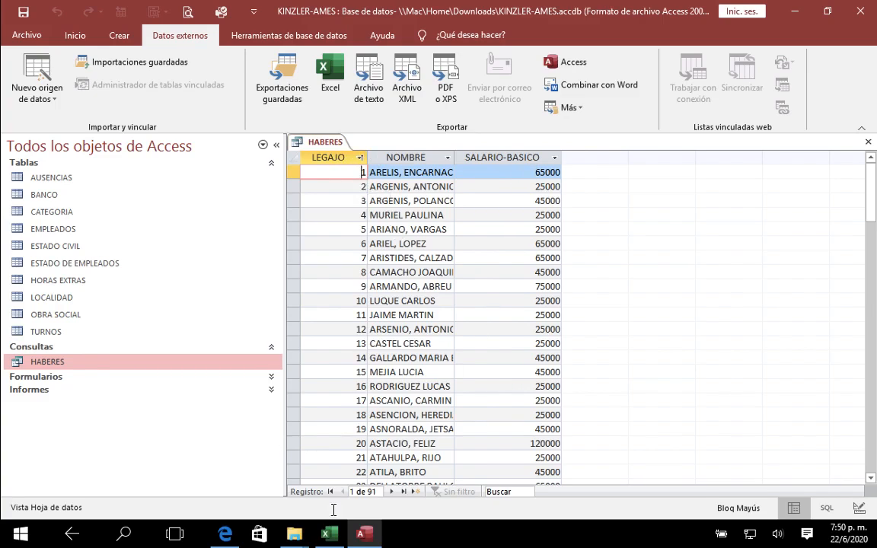
pyautogui.click(329, 534)
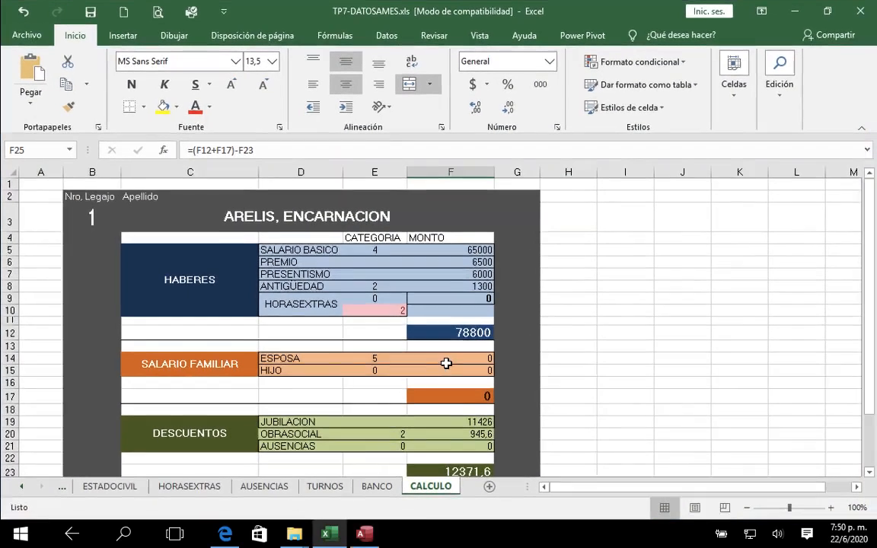
# Step: Set Nro. Legajo to 10 in the CALCULO sheet and compare the basic salary with that record in the HABERES query in Access
pyautogui.click(92, 219)
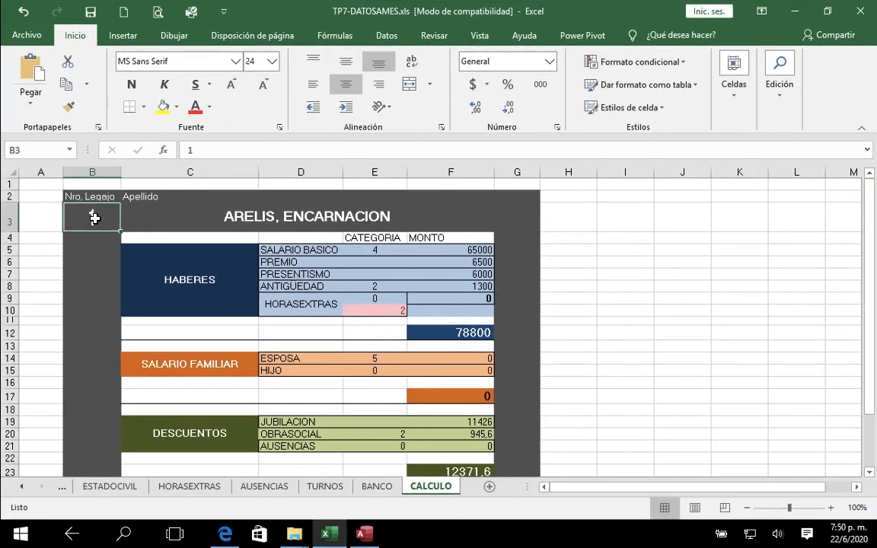
pyautogui.write('10')
pyautogui.press('Return')
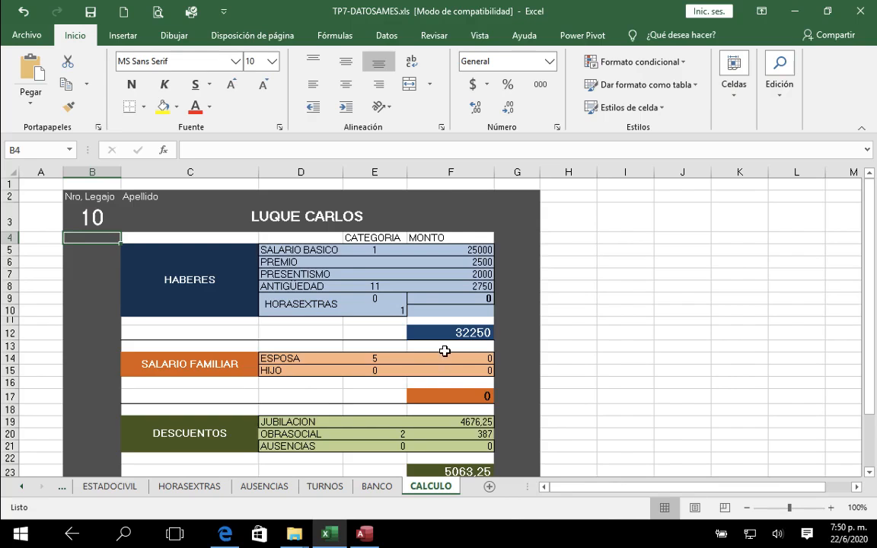
pyautogui.click(376, 252)
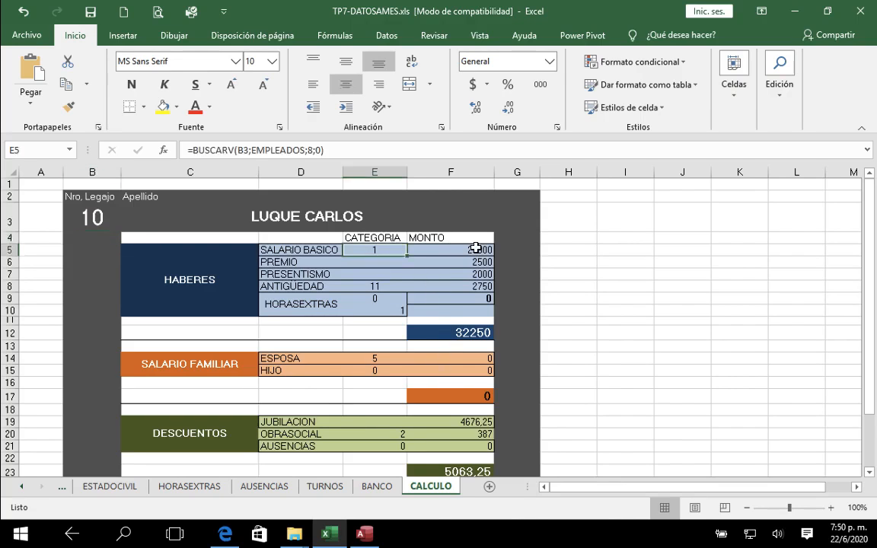
pyautogui.click(365, 534)
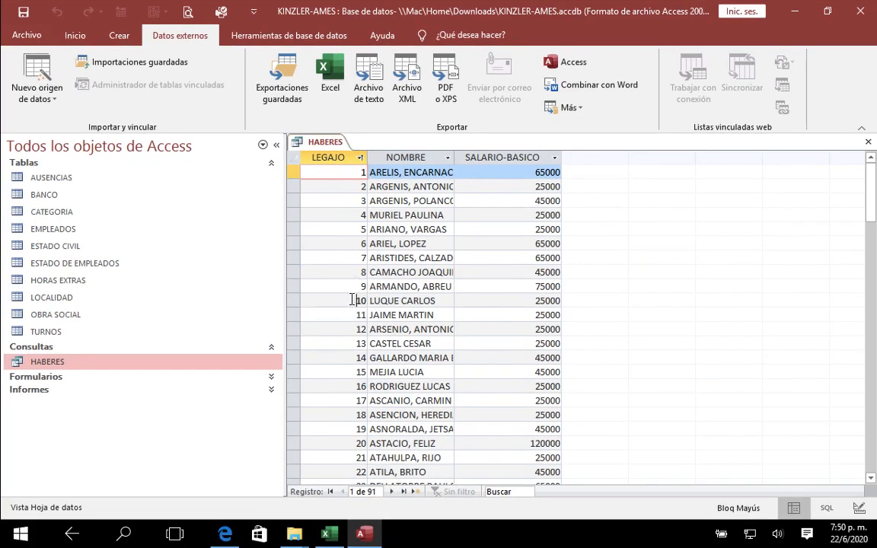
pyautogui.moveTo(352, 300); pyautogui.dragTo(512, 300)
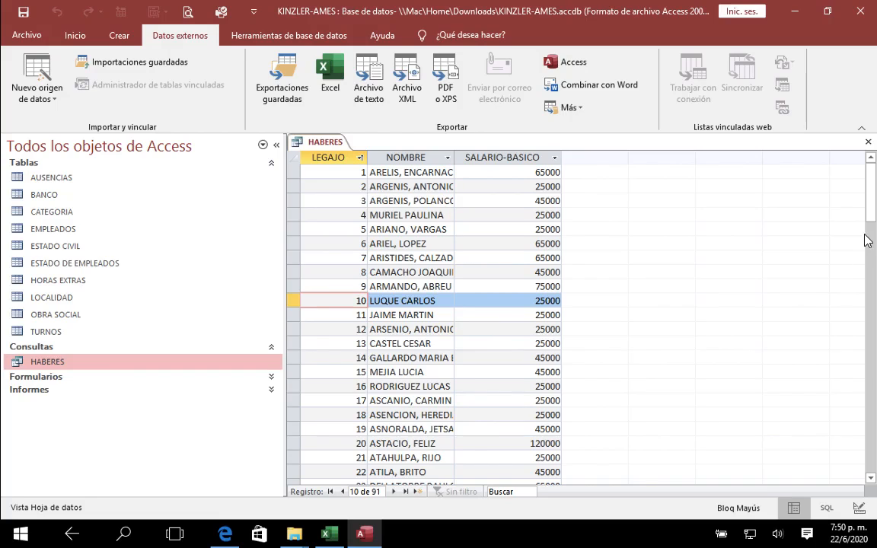
pyautogui.click(868, 142)
# Step: Open the HABERES query in design view and look through the EMPLEADOS table's fields
pyautogui.rightClick(88, 365)
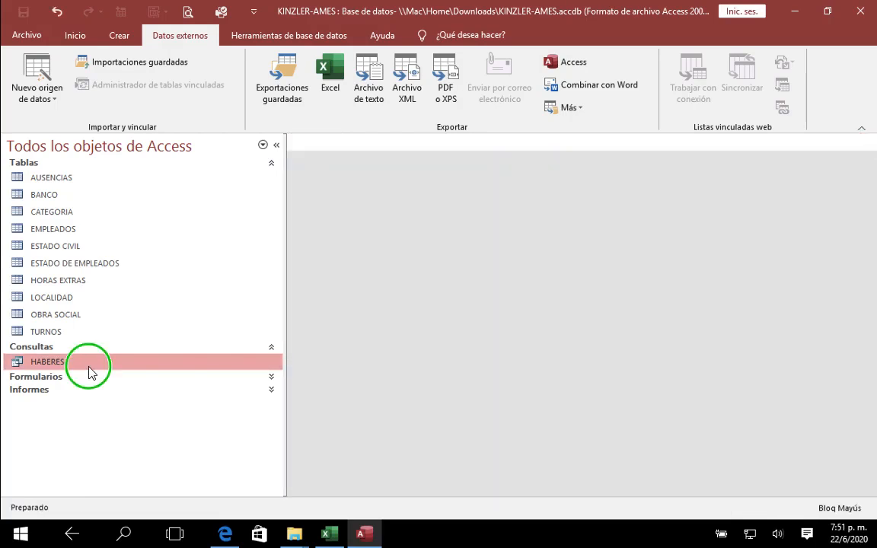
pyautogui.rightClick(233, 368)
pyautogui.click(286, 210)
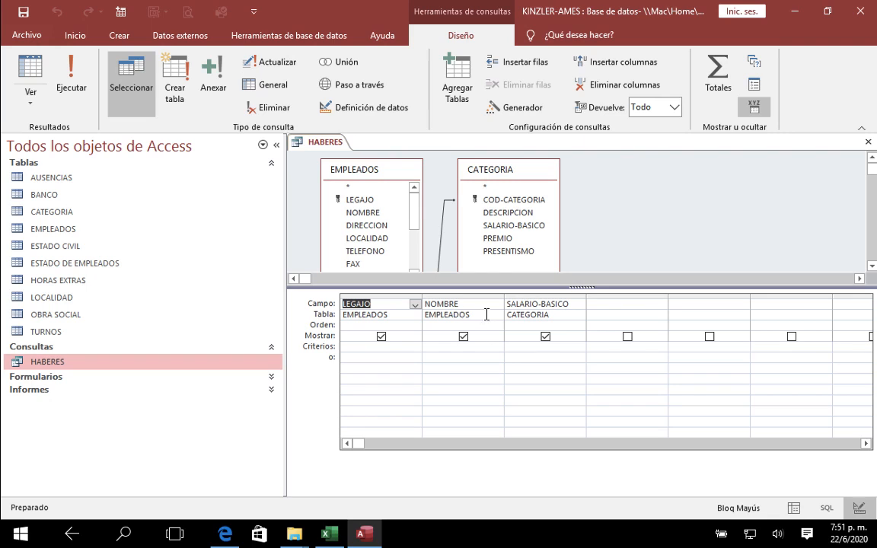
pyautogui.scroll(-2, 411, 220)
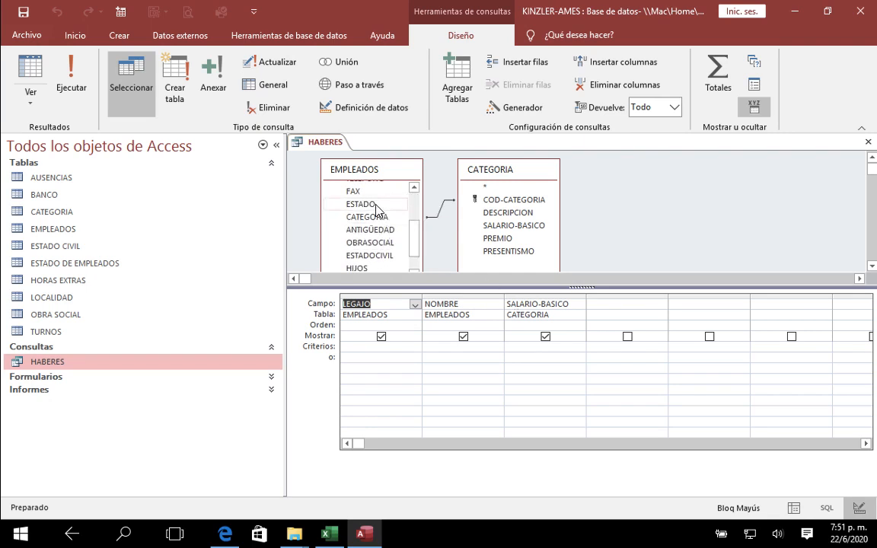
# Step: Try adding a second copy of the EMPLEADOS table to the query with its NOMBRE field as an output column
pyautogui.click(457, 90)
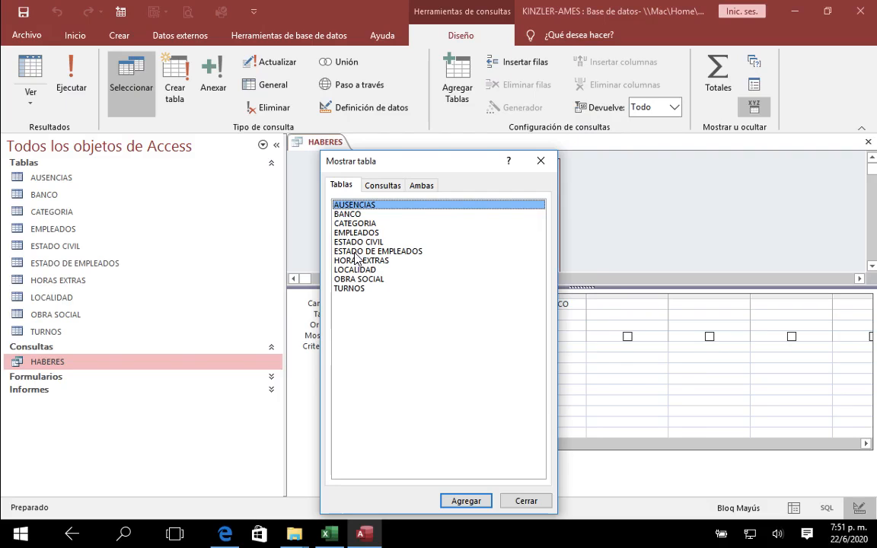
pyautogui.doubleClick(356, 233)
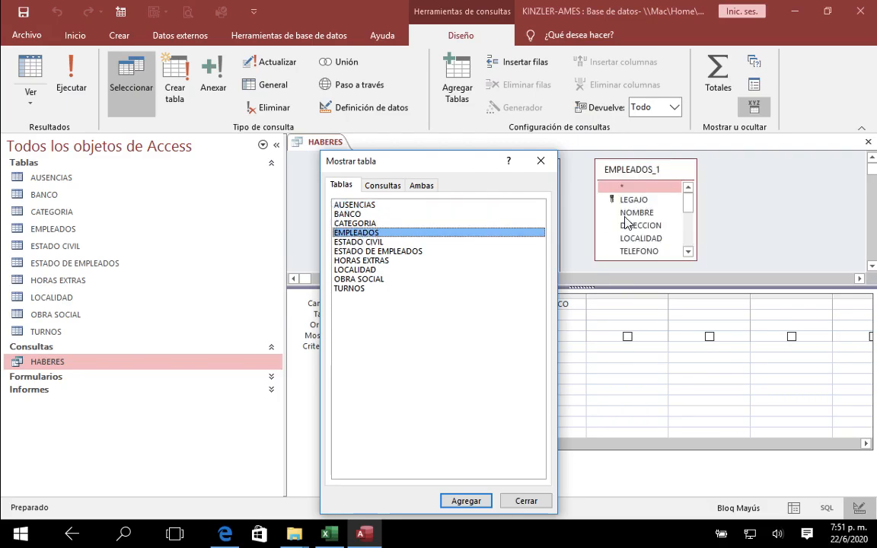
pyautogui.click(540, 161)
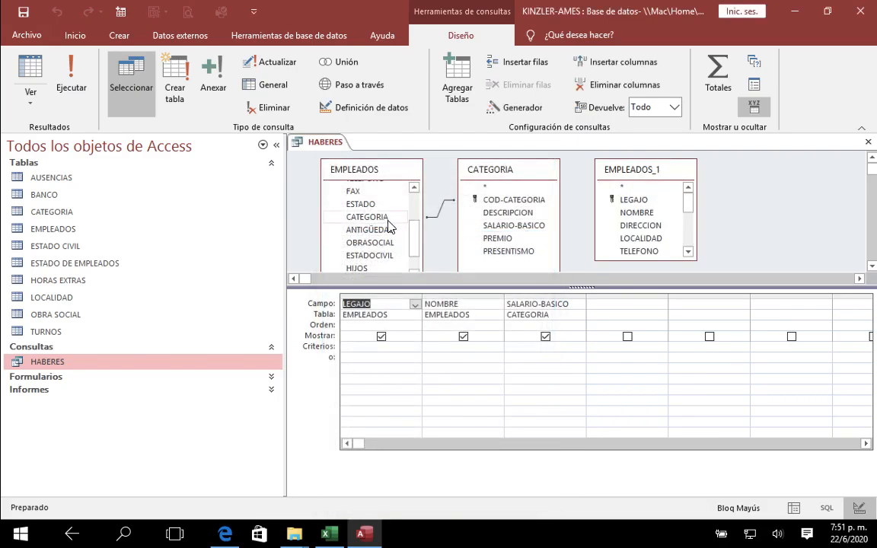
pyautogui.moveTo(415, 229); pyautogui.dragTo(626, 201)
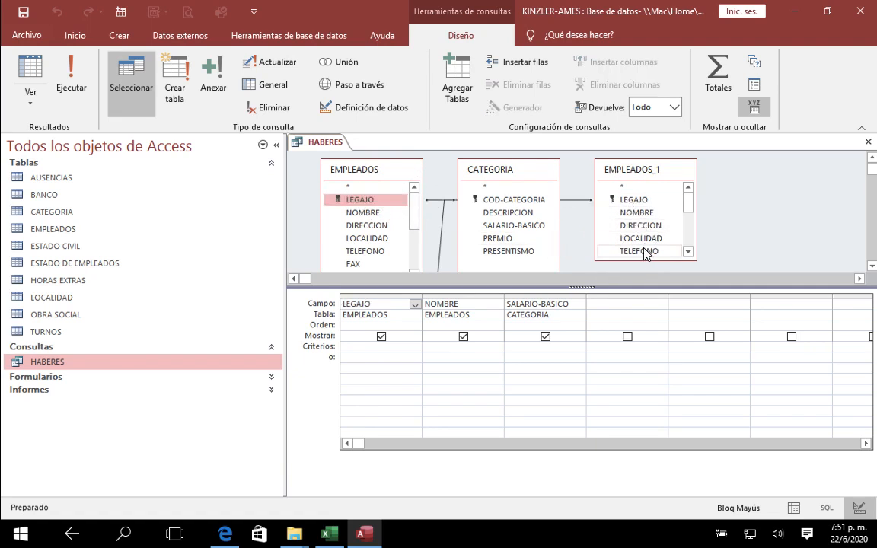
pyautogui.doubleClick(641, 213)
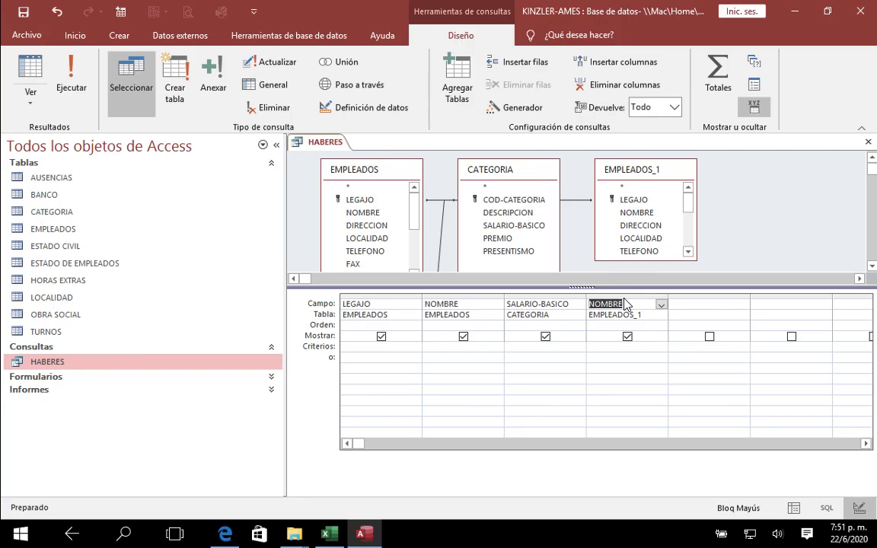
# Step: Remove the extra NOMBRE column and the duplicate EMPLEADOS_1 table from the HABERES query
pyautogui.click(624, 299)
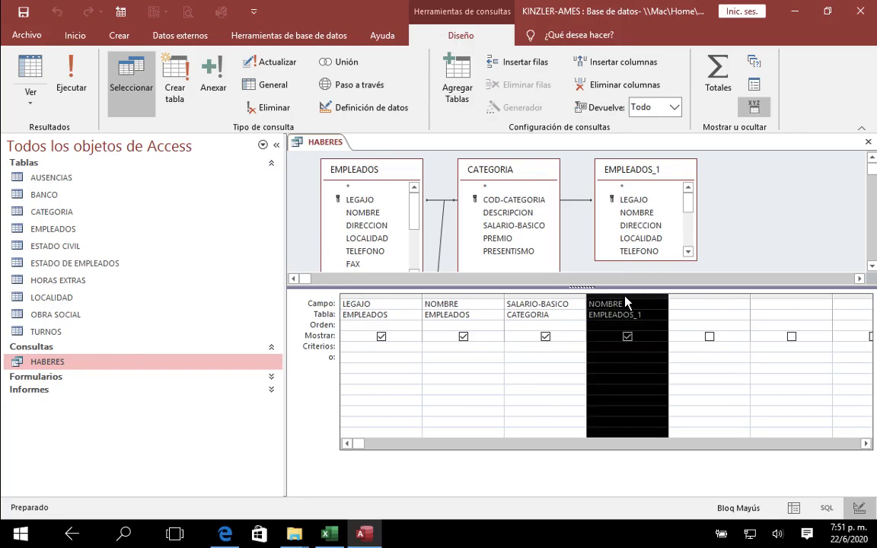
pyautogui.rightClick(625, 297)
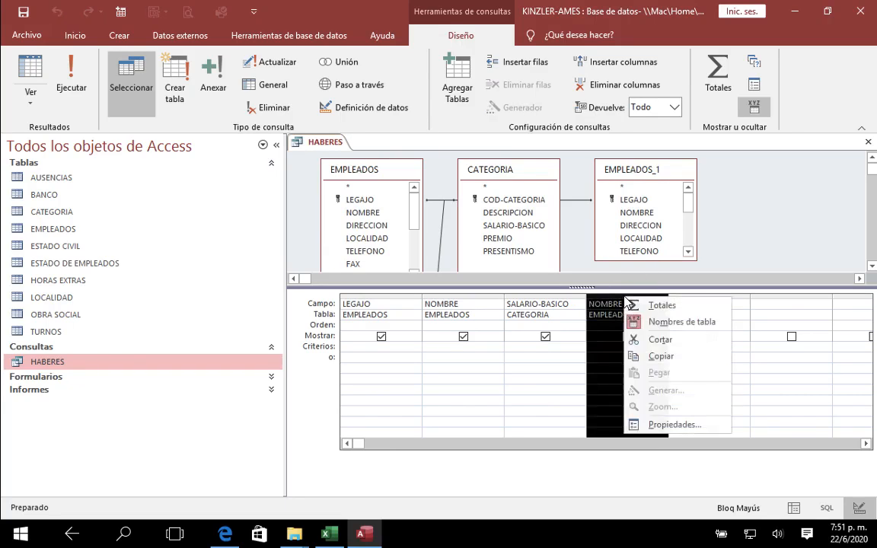
pyautogui.click(639, 340)
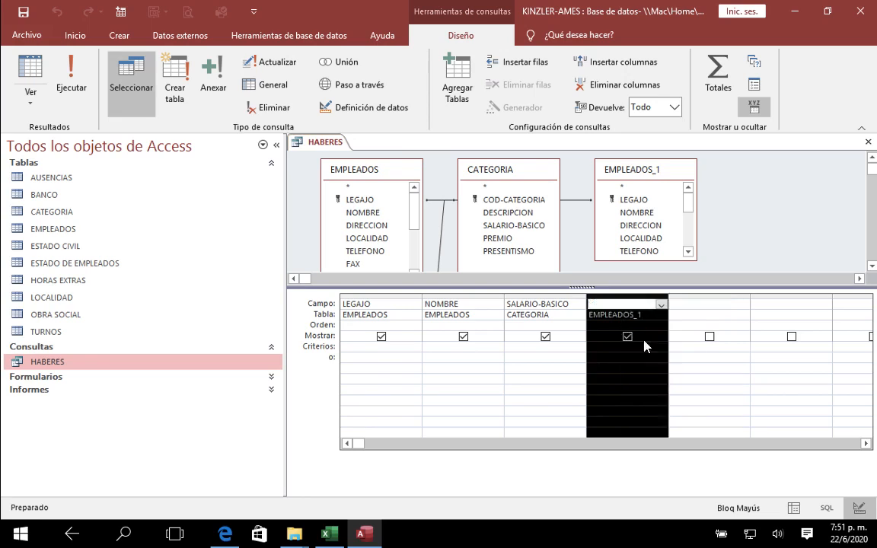
pyautogui.click(639, 169)
pyautogui.rightClick(640, 175)
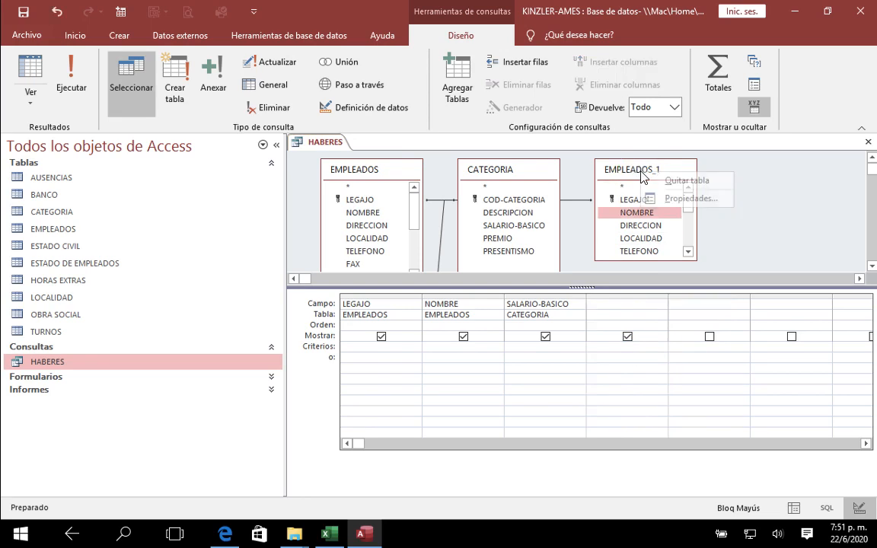
pyautogui.click(645, 181)
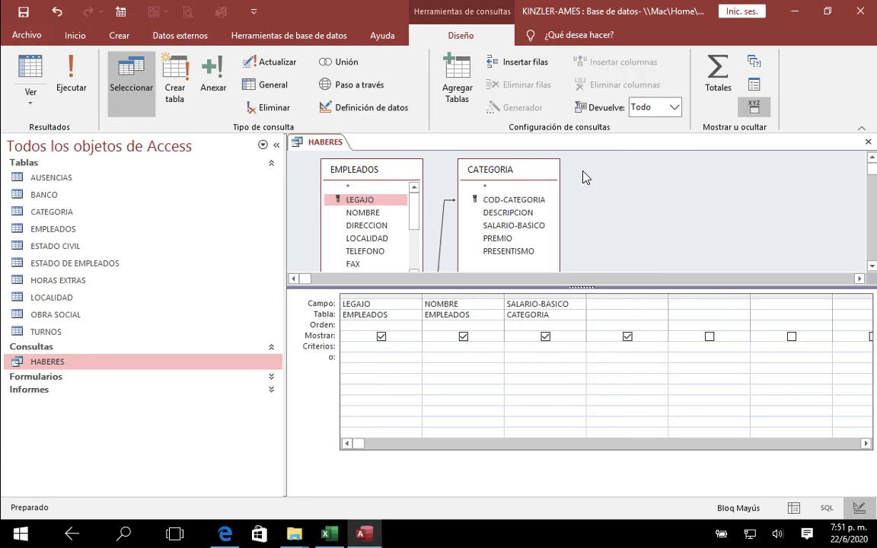
# Step: Add the ESTADO DE EMPLEADOS table and its DESCRIPCION field to the HABERES query, then save and close the design
pyautogui.click(458, 86)
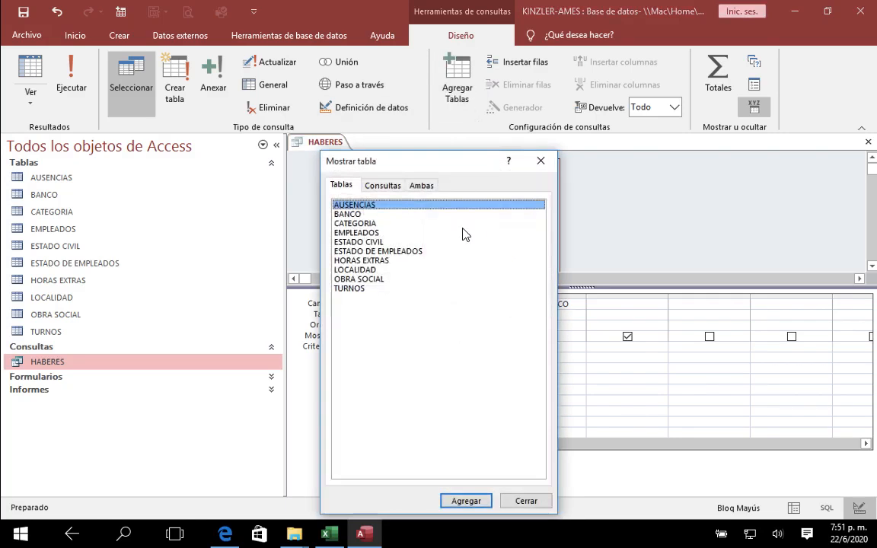
pyautogui.click(375, 252)
pyautogui.click(465, 501)
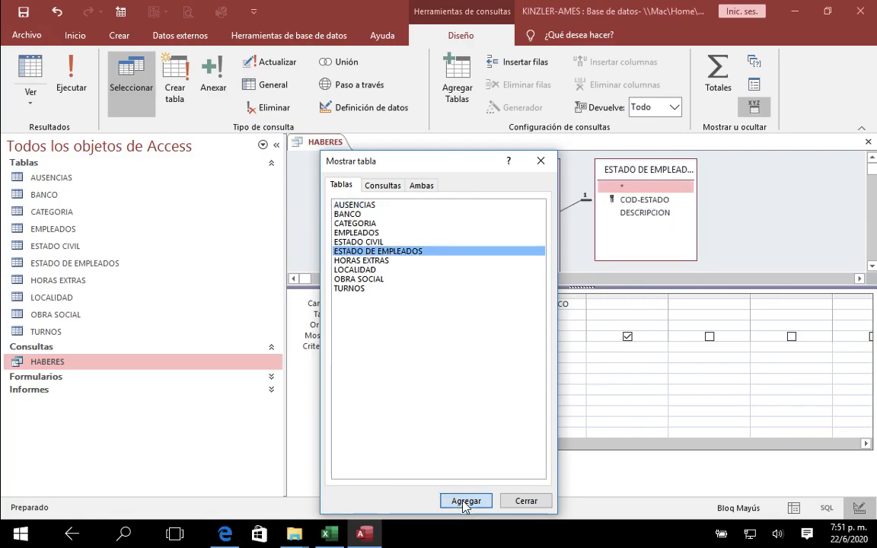
pyautogui.click(540, 161)
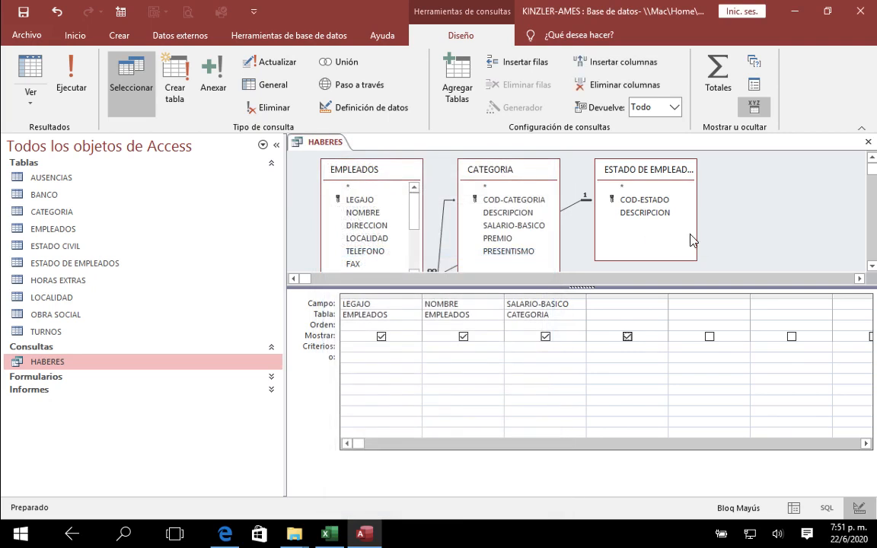
pyautogui.doubleClick(643, 213)
pyautogui.click(868, 141)
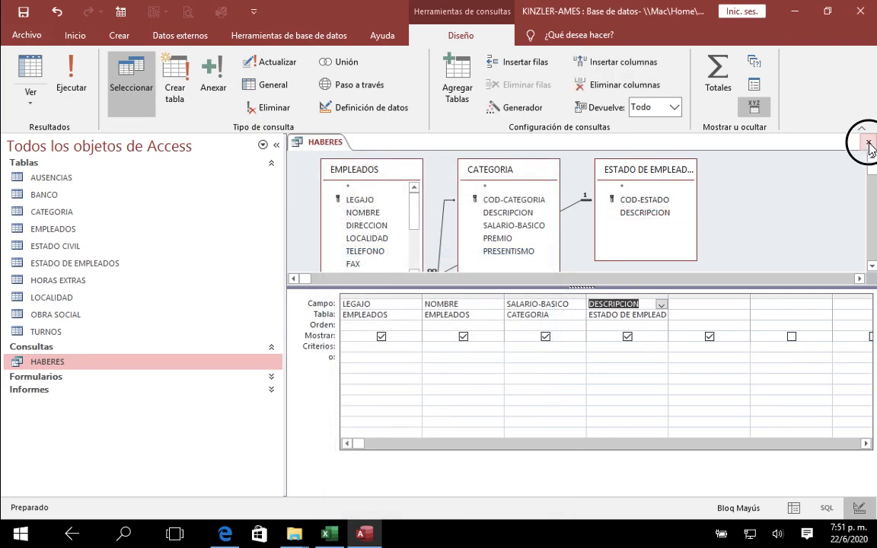
pyautogui.click(370, 306)
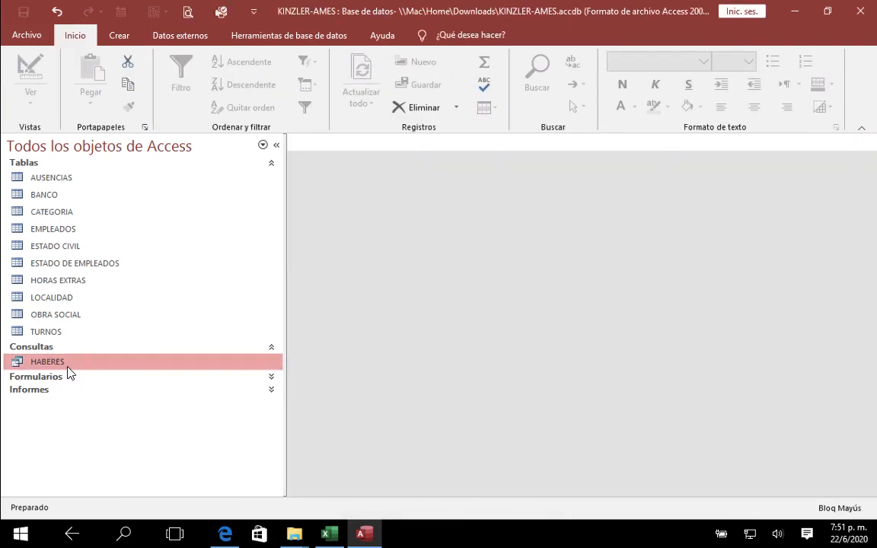
# Step: Open the HABERES query results and review the employees' status descriptions
pyautogui.doubleClick(67, 364)
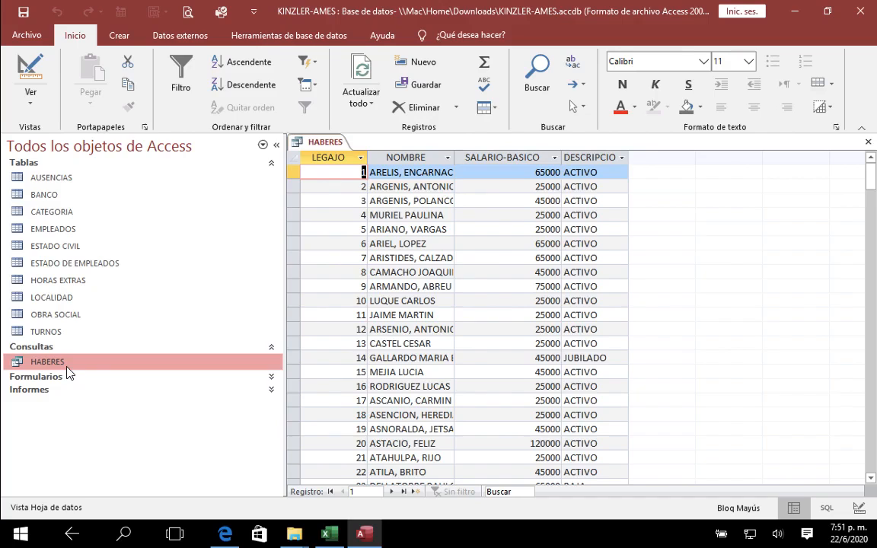
pyautogui.click(588, 361)
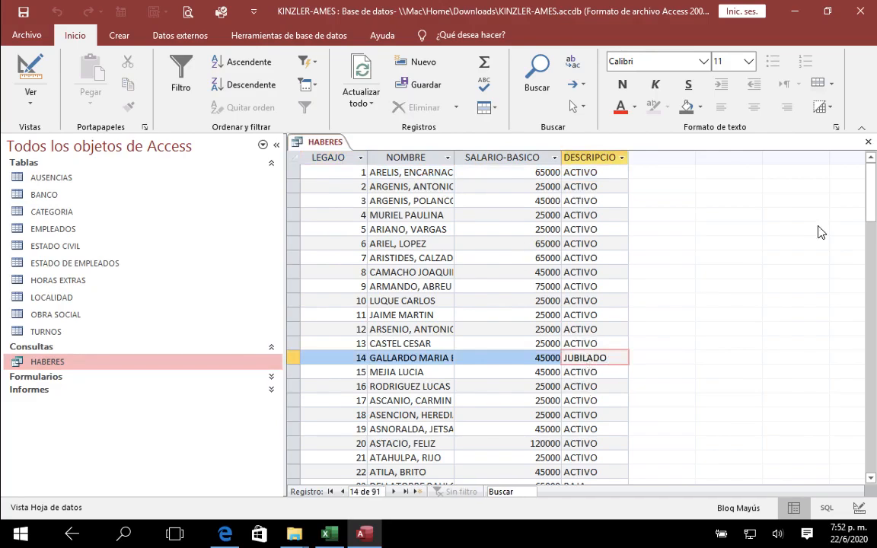
pyautogui.click(869, 142)
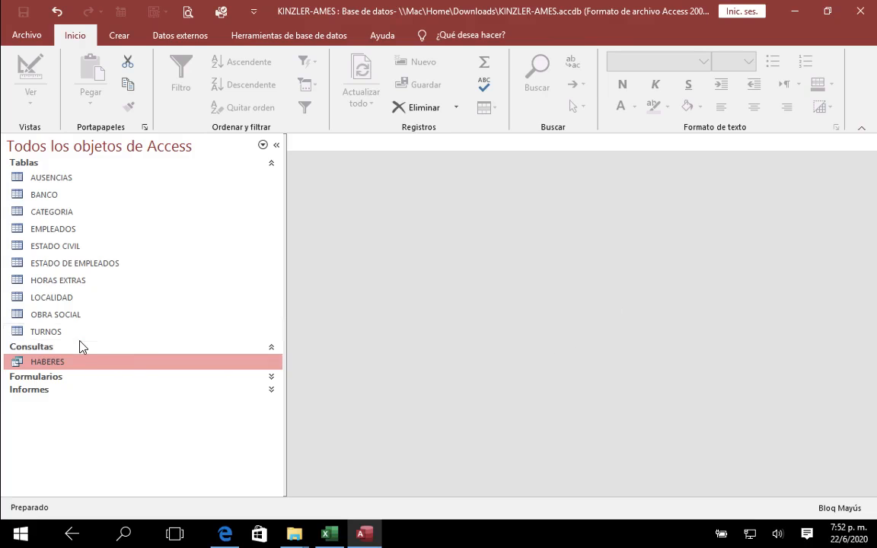
# Step: Try filtering HABERES with the criterion ACTIVOS on the DESCRIPCION field and open the query results
pyautogui.rightClick(80, 363)
pyautogui.click(120, 214)
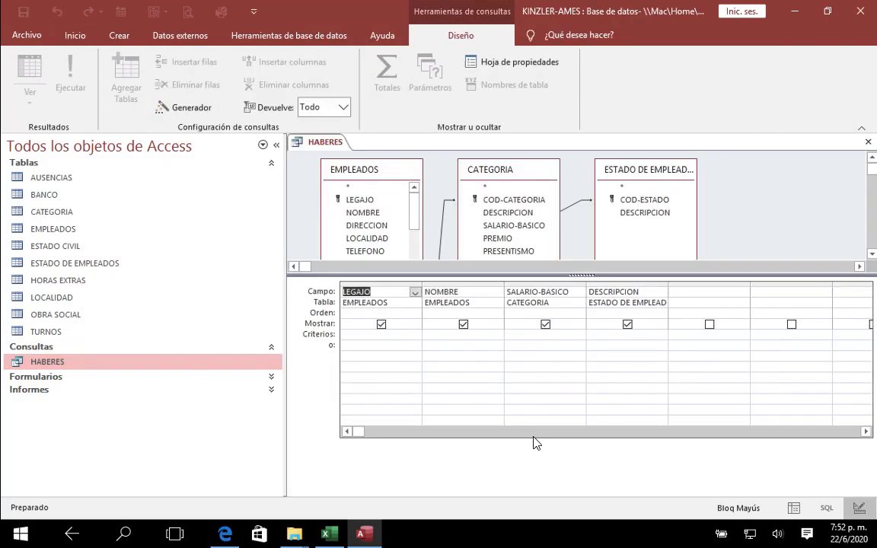
pyautogui.click(604, 336)
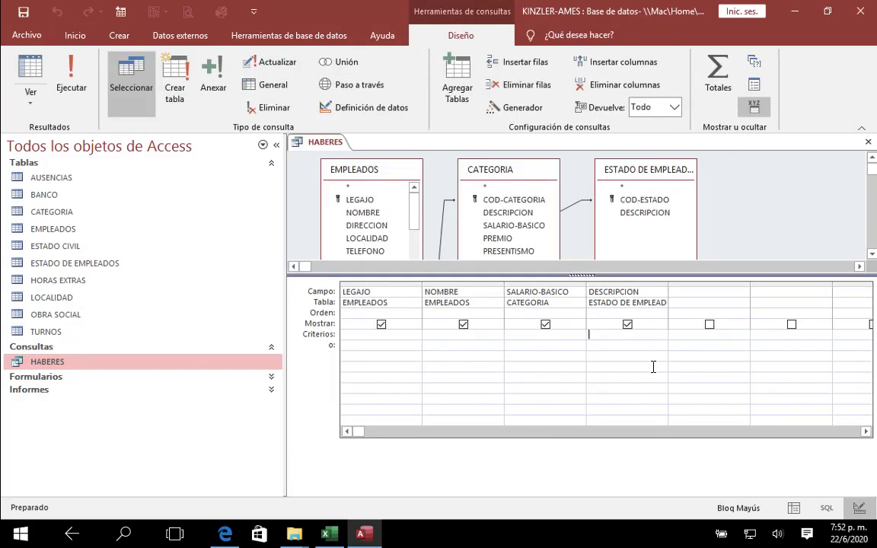
pyautogui.write('ACTIVOS')
pyautogui.click(867, 142)
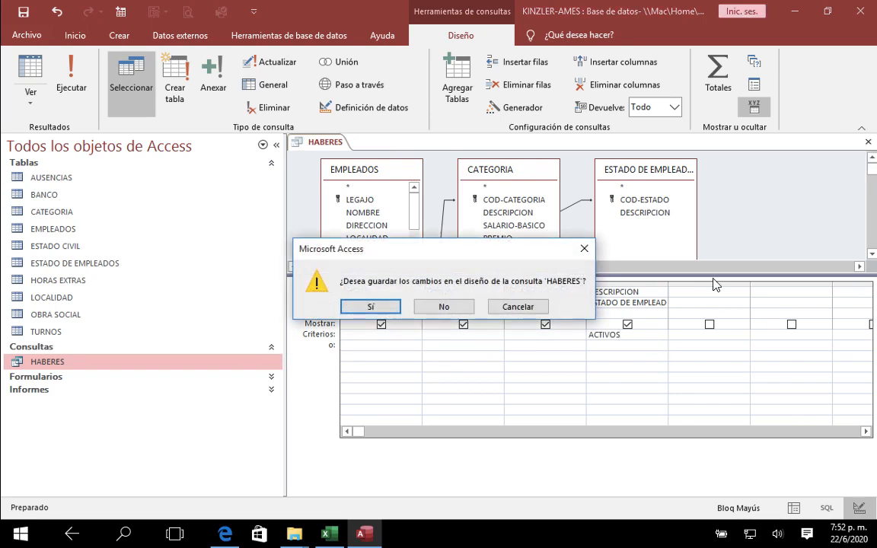
pyautogui.click(434, 314)
pyautogui.doubleClick(118, 363)
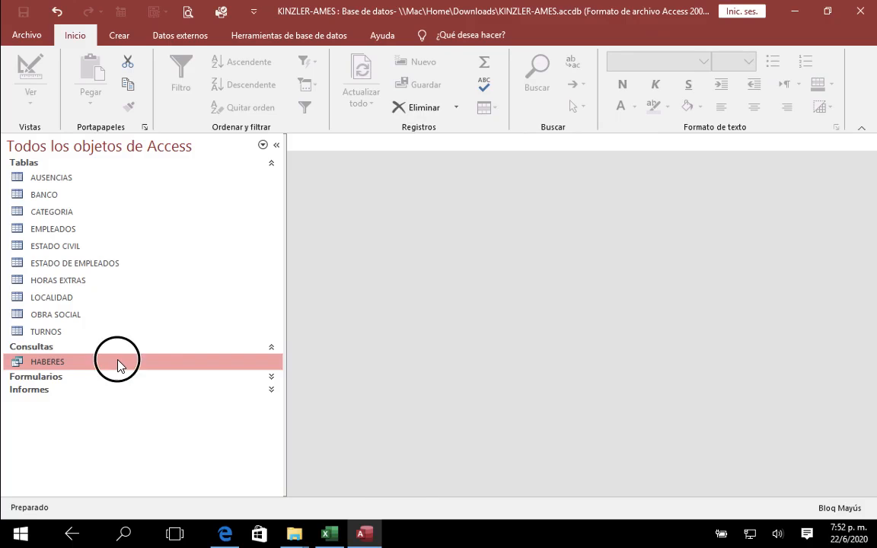
pyautogui.click(868, 142)
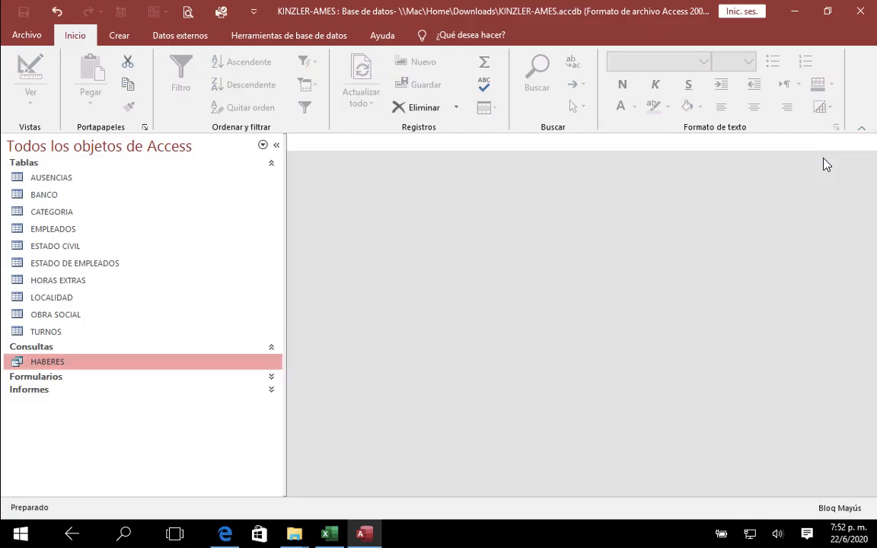
# Step: Check the status names in the ESTADO DE EMPLEADOS table and set the DESCRIPCION criterion in HABERES to "ACTIVO"
pyautogui.doubleClick(36, 263)
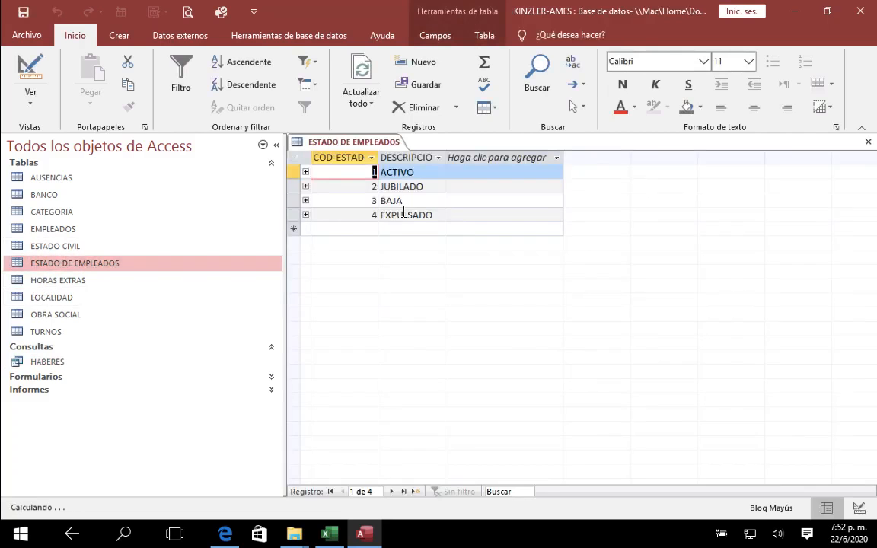
pyautogui.click(868, 142)
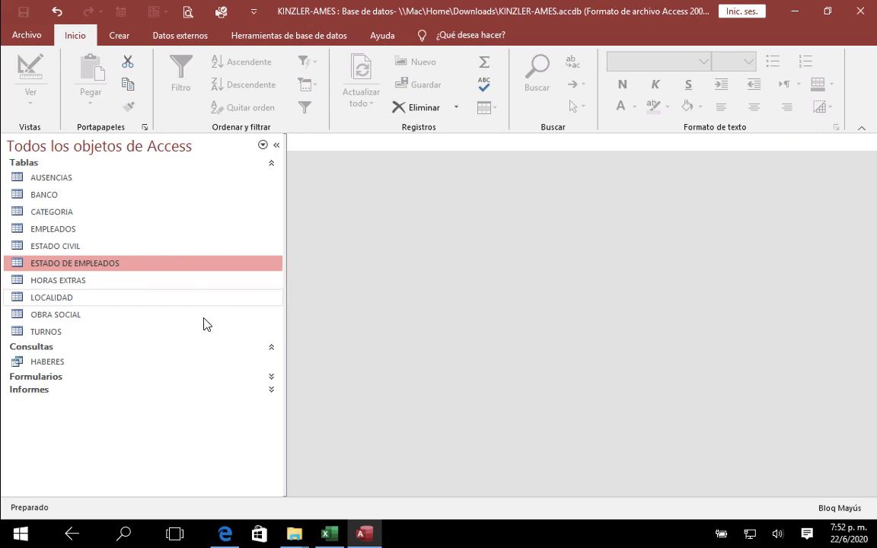
pyautogui.click(134, 364)
pyautogui.rightClick(133, 364)
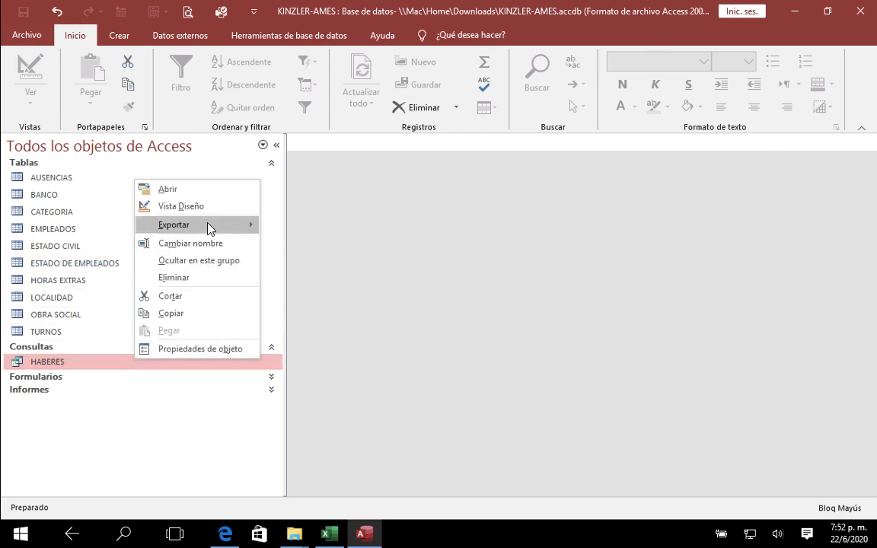
pyautogui.click(221, 206)
pyautogui.moveTo(627, 320); pyautogui.dragTo(552, 319)
pyautogui.write('A')
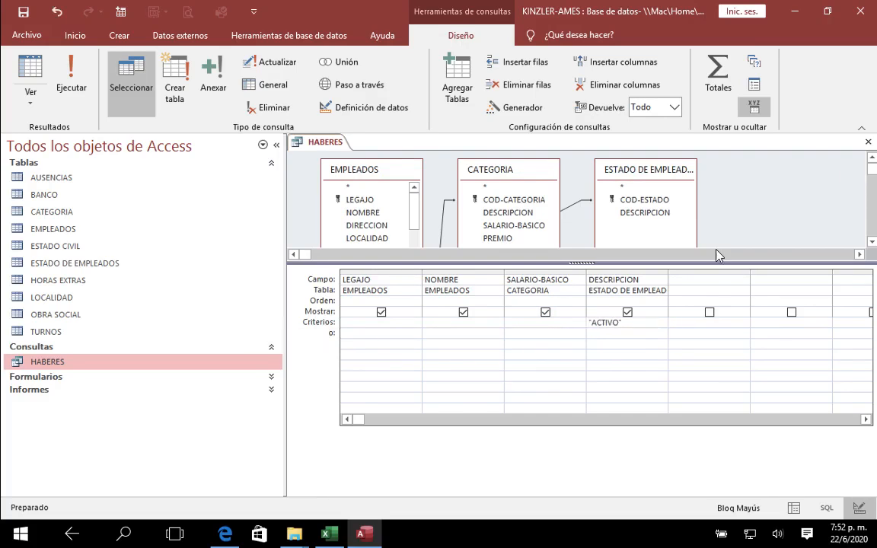
# Step: Save and close the HABERES query design, and open the query results
pyautogui.click(868, 142)
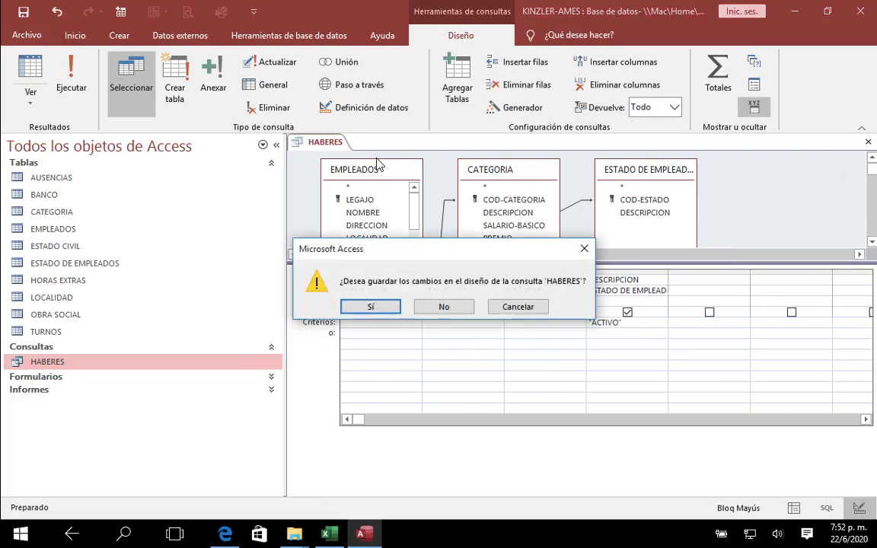
pyautogui.click(372, 306)
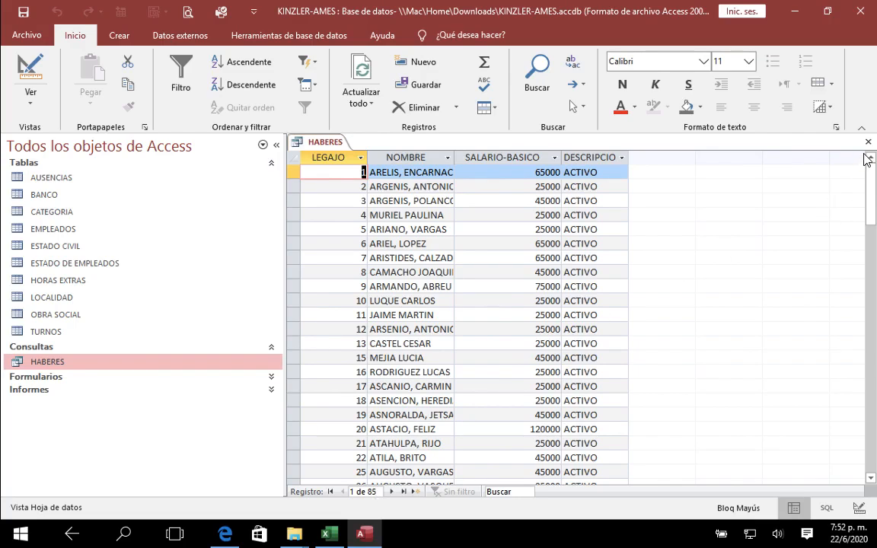
# Step: Switch to U2TP07.pdf in Edge and read the HABERES concepts in the salary calculation protocol
pyautogui.press('super+Tab')
pyautogui.press('super+Tab')
pyautogui.press('super+Tab')
pyautogui.press('super+Tab')
pyautogui.press('super+Tab')
pyautogui.press('super+Tab')
pyautogui.press('super+Tab')
pyautogui.press('super+Tab')
pyautogui.press('super+Tab')
pyautogui.press('super+Tab')
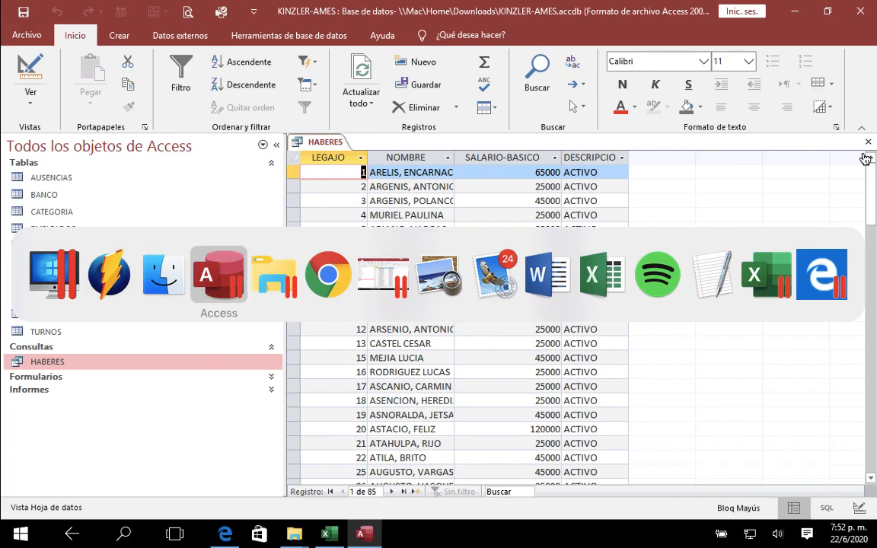
pyautogui.press('super+Tab')
pyautogui.press('super+Tab')
pyautogui.press('super+Tab')
pyautogui.press('super+Tab')
pyautogui.press('super+Tab')
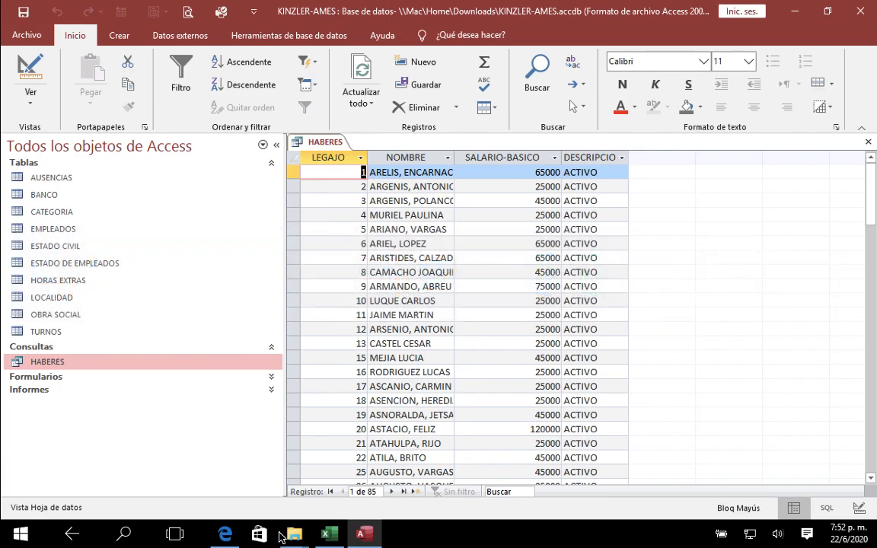
pyautogui.click(225, 535)
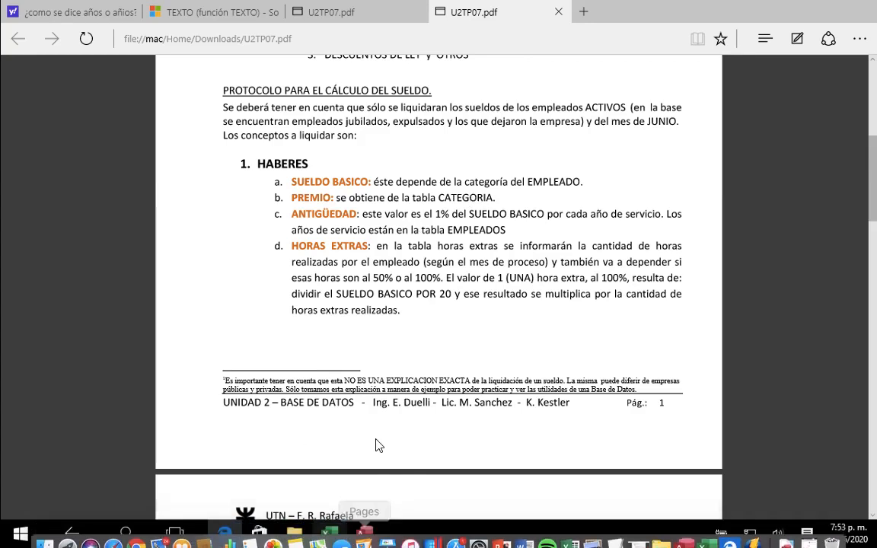
# Step: Switch to Access, reopen the HABERES query in design view and add the PREMIO and PRESENTISMO fields from CATEGORIA
pyautogui.moveTo(366, 539)
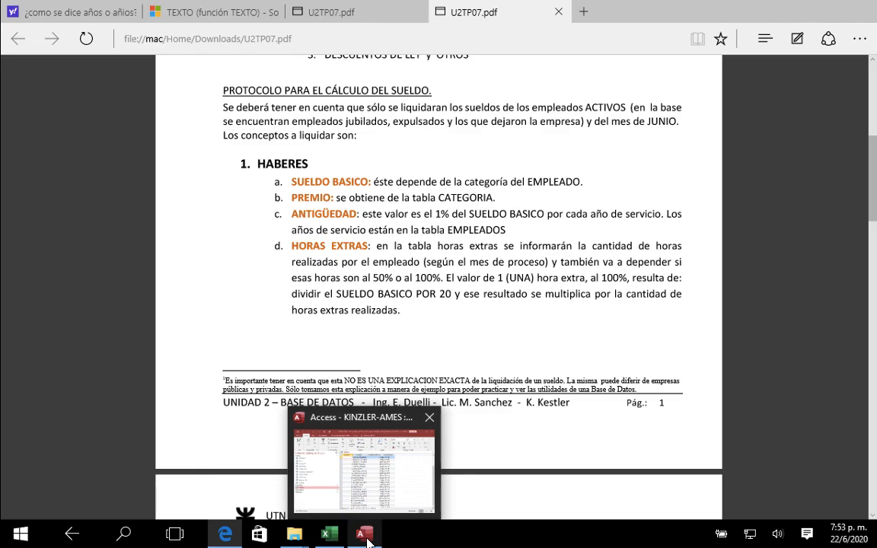
pyautogui.click(367, 538)
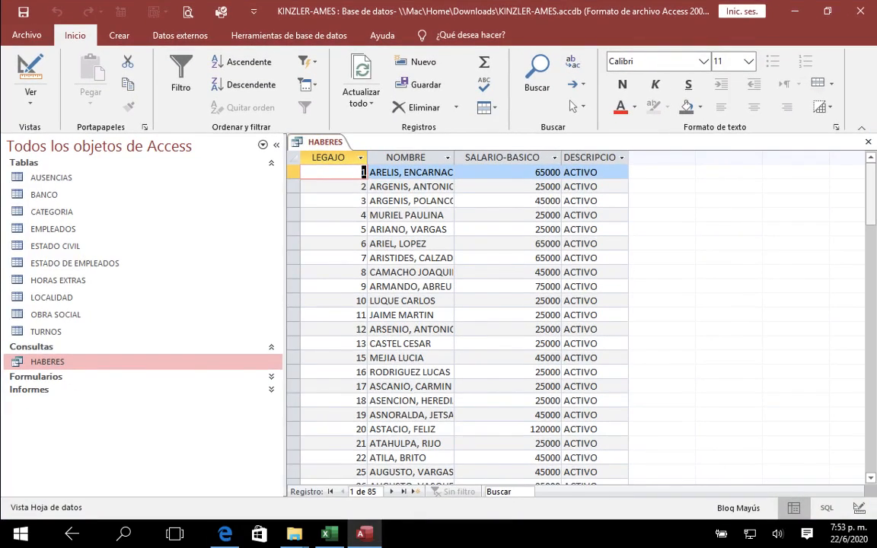
pyautogui.click(868, 142)
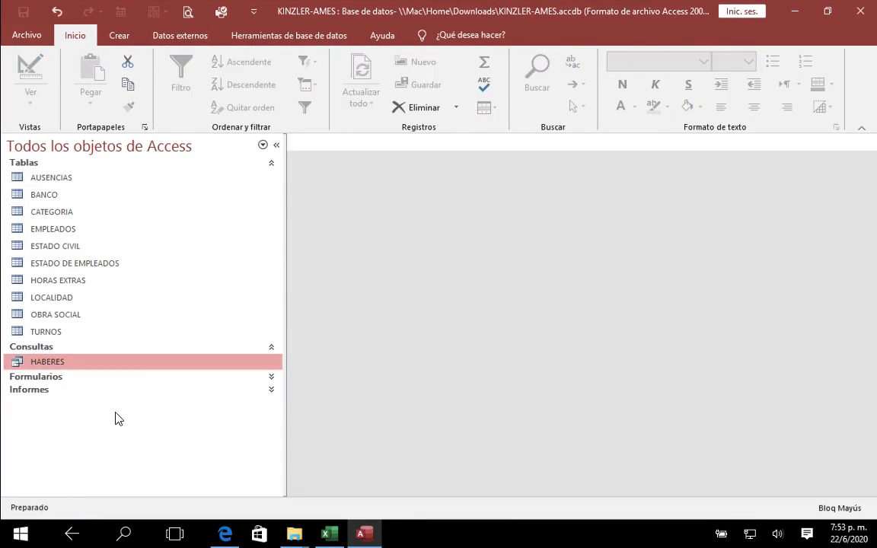
pyautogui.rightClick(108, 364)
pyautogui.click(165, 217)
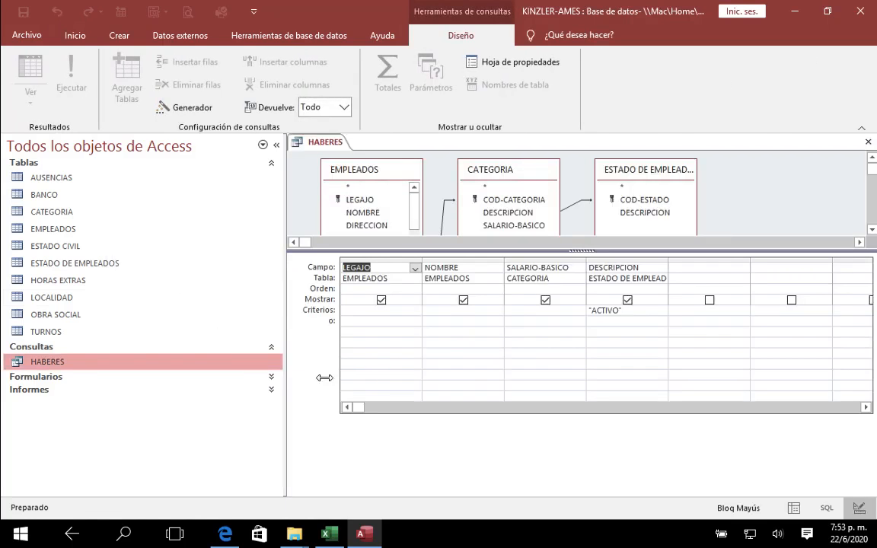
pyautogui.moveTo(664, 250); pyautogui.dragTo(664, 309)
pyautogui.doubleClick(513, 241)
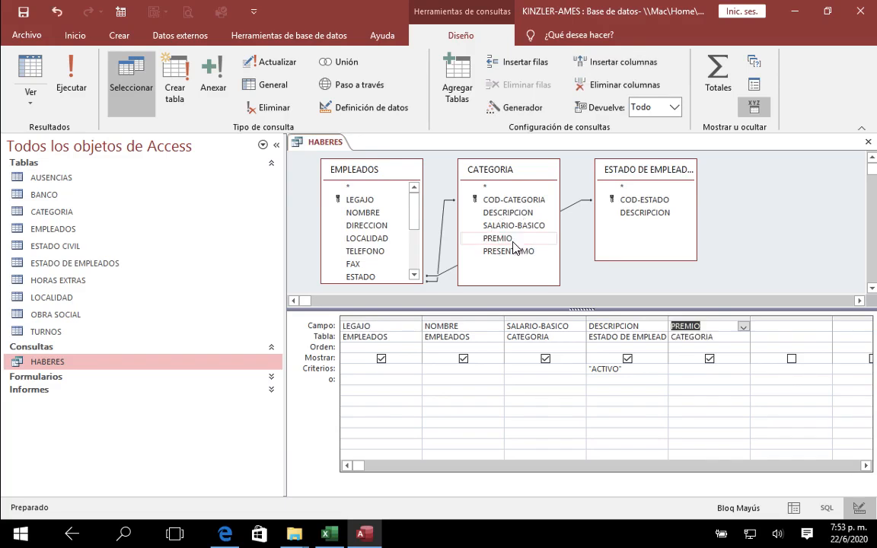
pyautogui.click(512, 252)
pyautogui.doubleClick(510, 252)
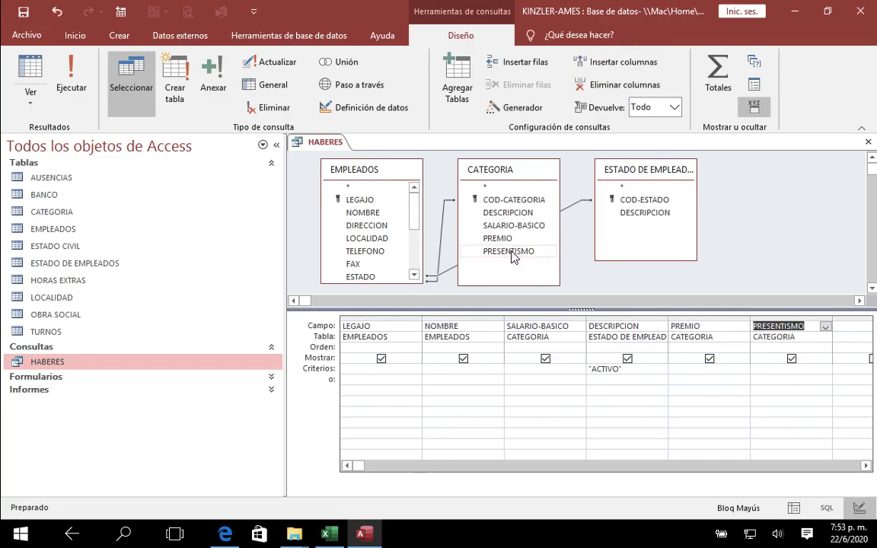
# Step: Check the assignment PDF in Edge for where the PRESENTISMO value comes from
pyautogui.click(225, 533)
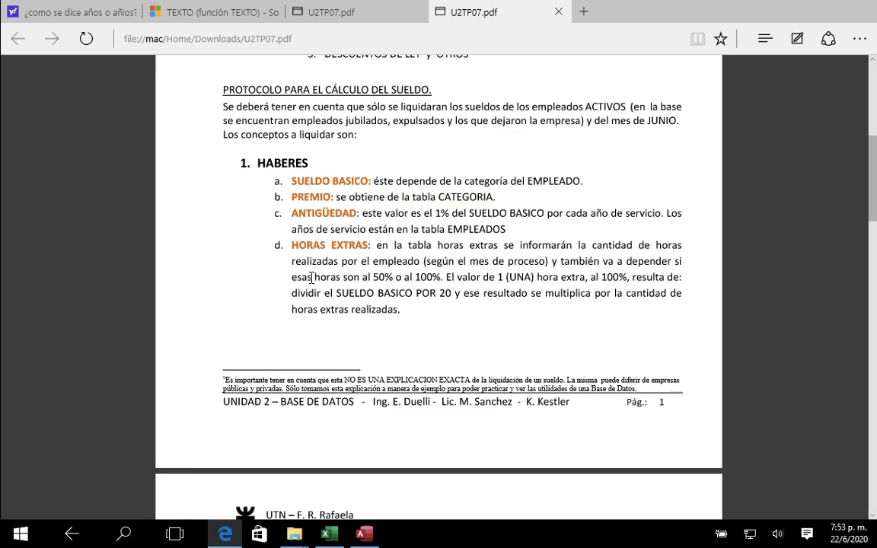
pyautogui.scroll(-3, 292, 332)
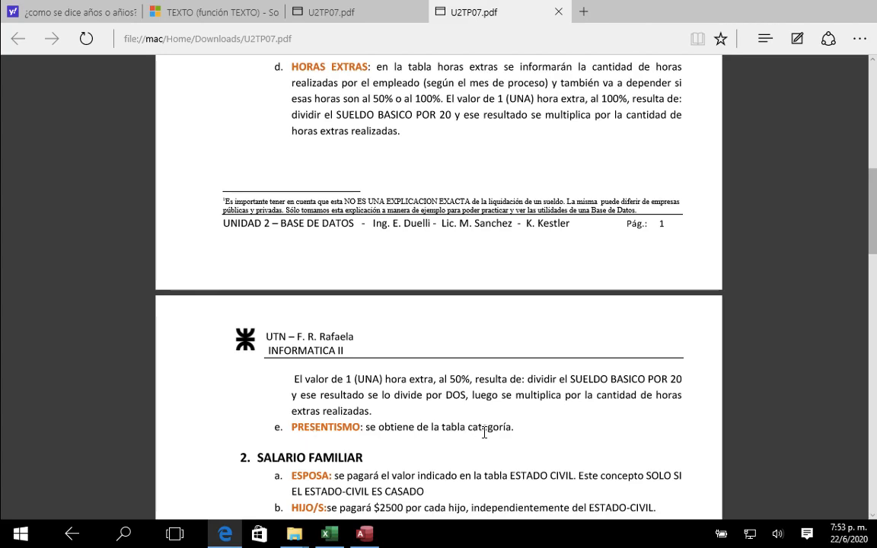
pyautogui.scroll(-2, 485, 432)
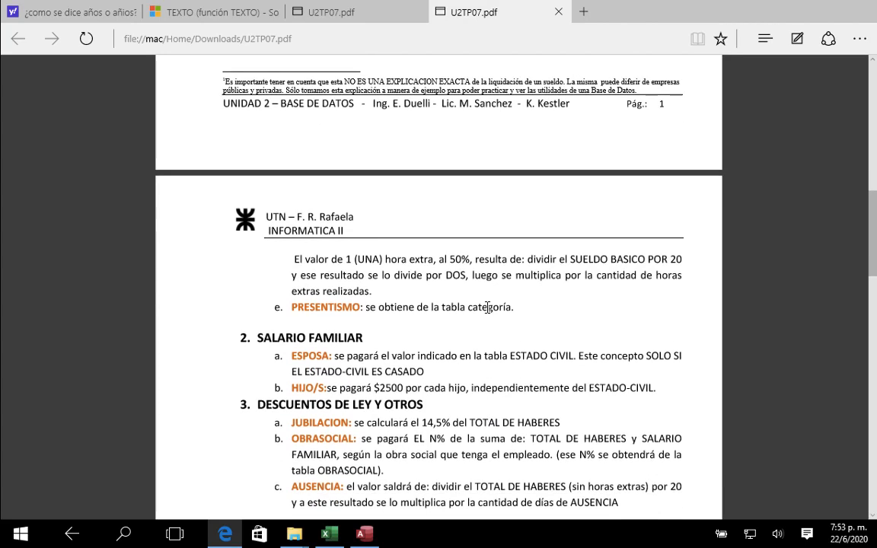
# Step: Return to Access, save and close the HABERES design with the two added fields, and reopen the query results
pyautogui.click(364, 536)
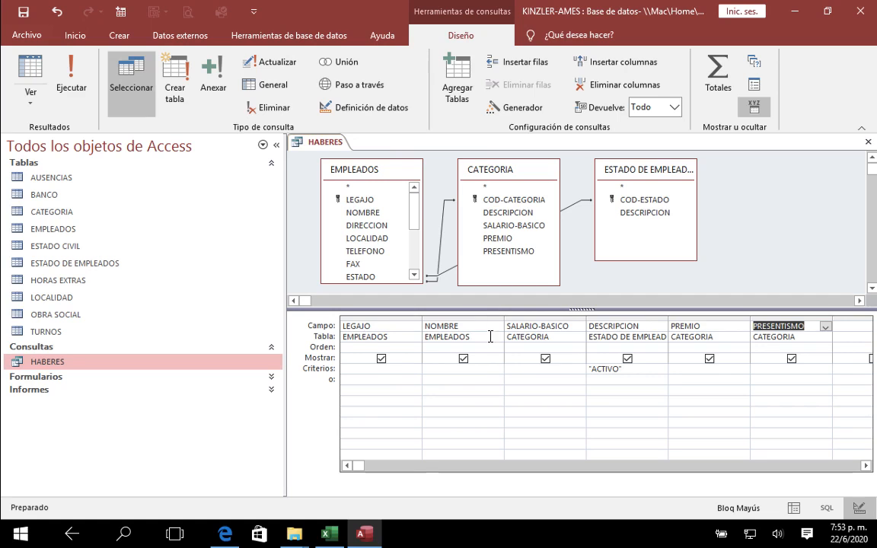
pyautogui.click(868, 141)
pyautogui.click(376, 306)
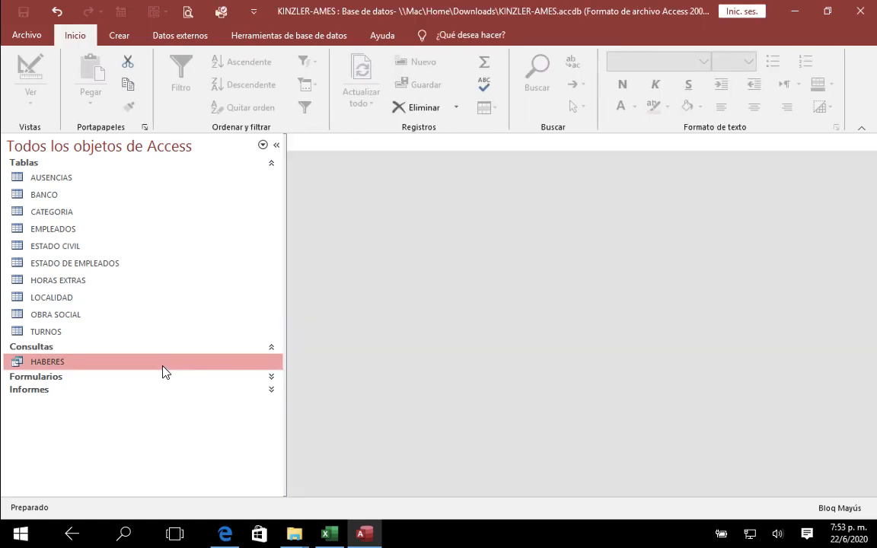
pyautogui.doubleClick(163, 364)
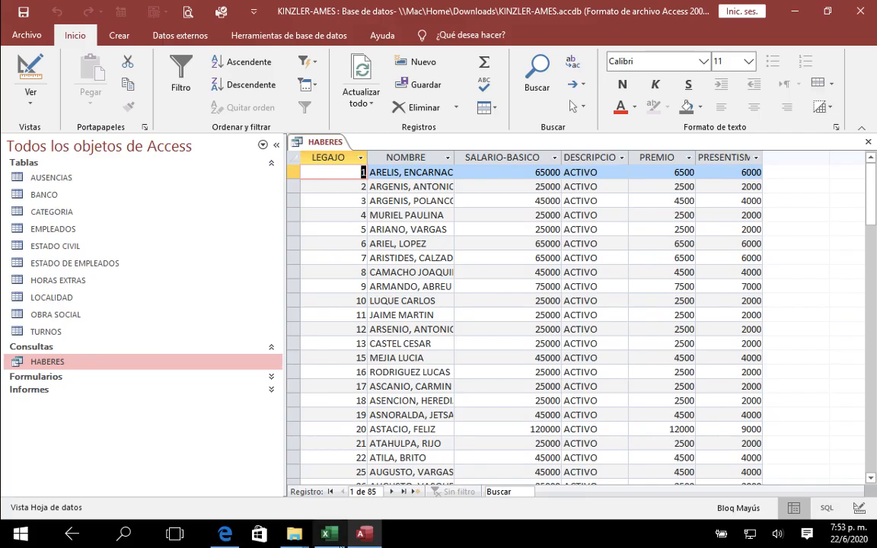
# Step: Switch to Excel, set Nro. Legajo to 1 on the CALCULO sheet and check the SALARIO BASICO, PREMIO and PRESENTISMO amounts
pyautogui.click(330, 535)
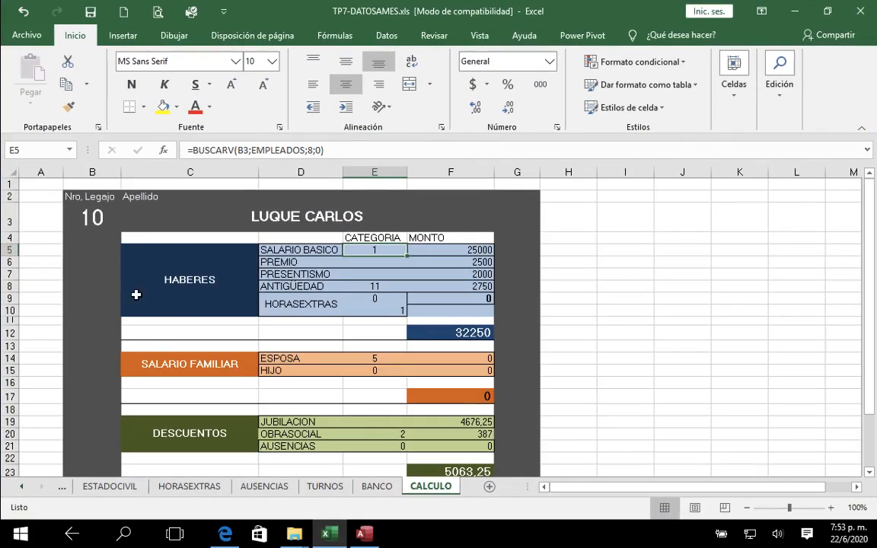
pyautogui.click(99, 221)
pyautogui.write('1')
pyautogui.press('Return')
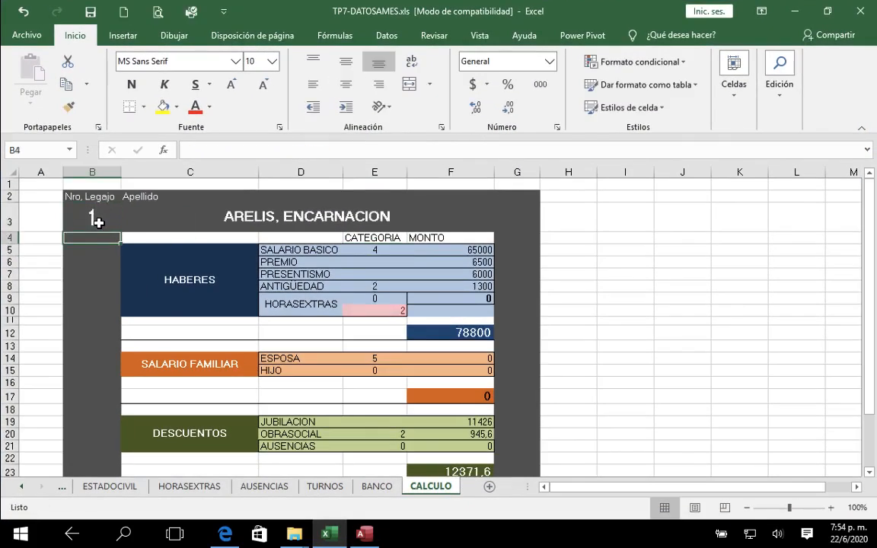
pyautogui.click(458, 250)
pyautogui.click(456, 261)
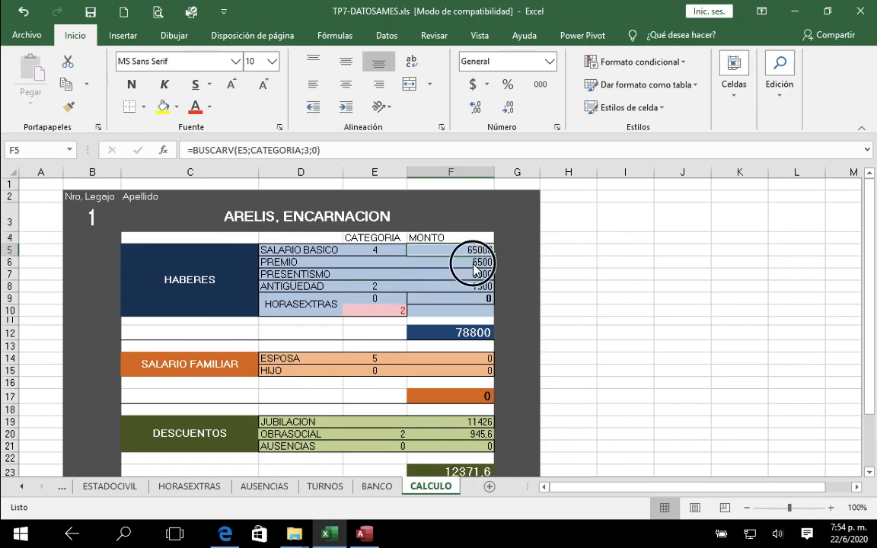
pyautogui.click(473, 275)
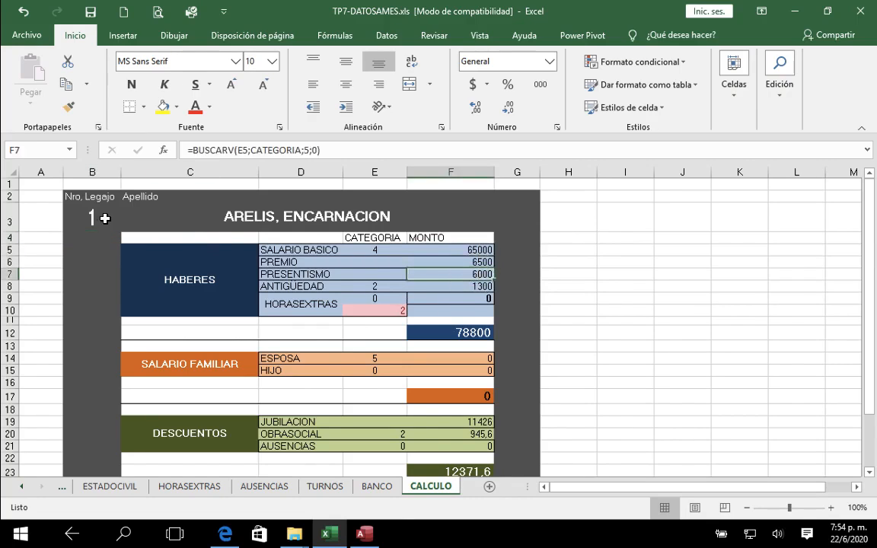
# Step: Set Nro. Legajo on the CALCULO sheet to 65
pyautogui.click(99, 218)
pyautogui.write('65')
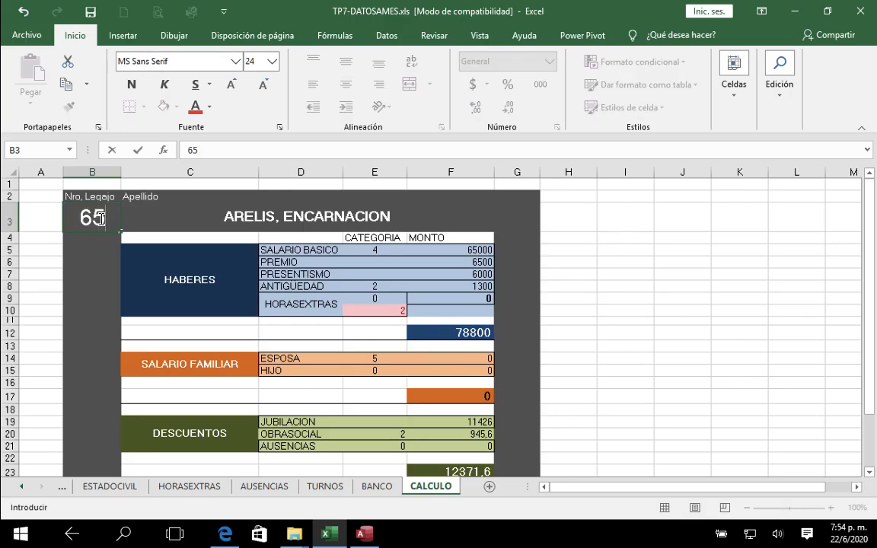
pyautogui.press('Return')
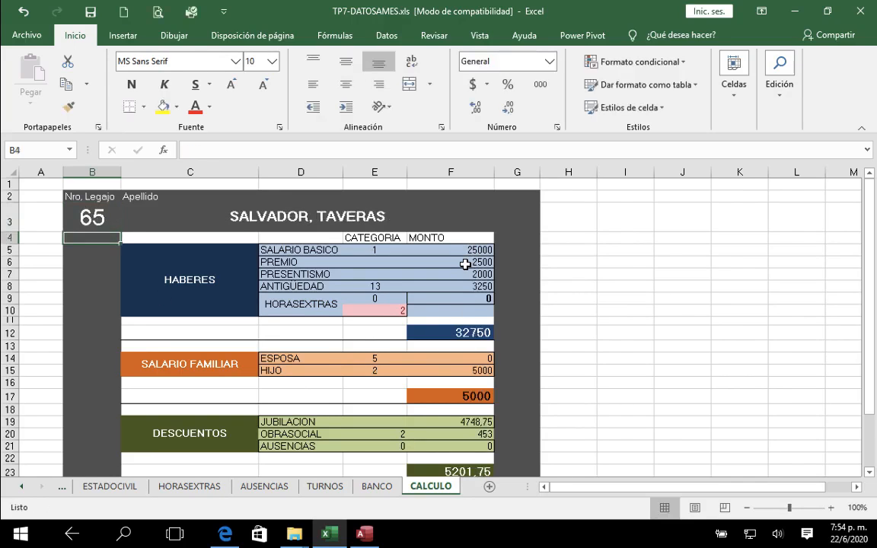
# Step: Switch to Access and check the SALARIO-BASICO, PREMIO and PRESENTISMO values for legajo 65 in the HABERES results
pyautogui.click(363, 536)
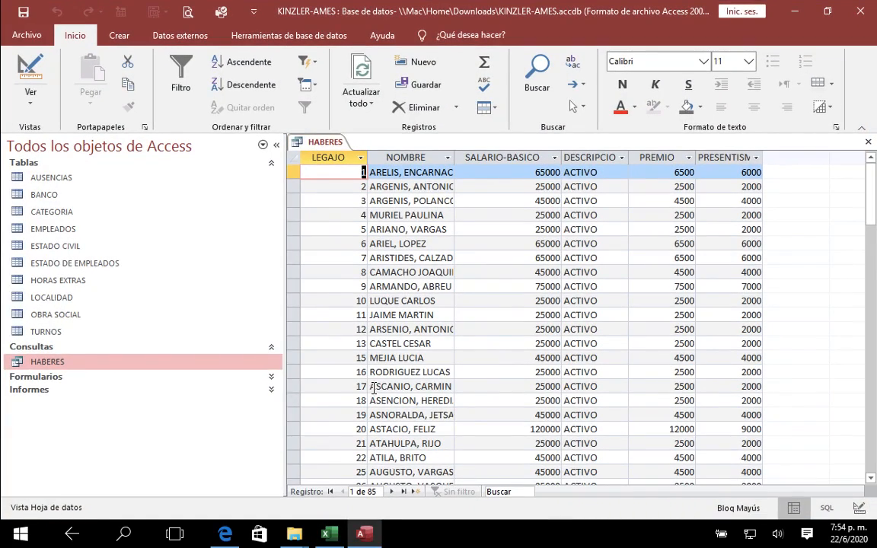
pyautogui.click(374, 387)
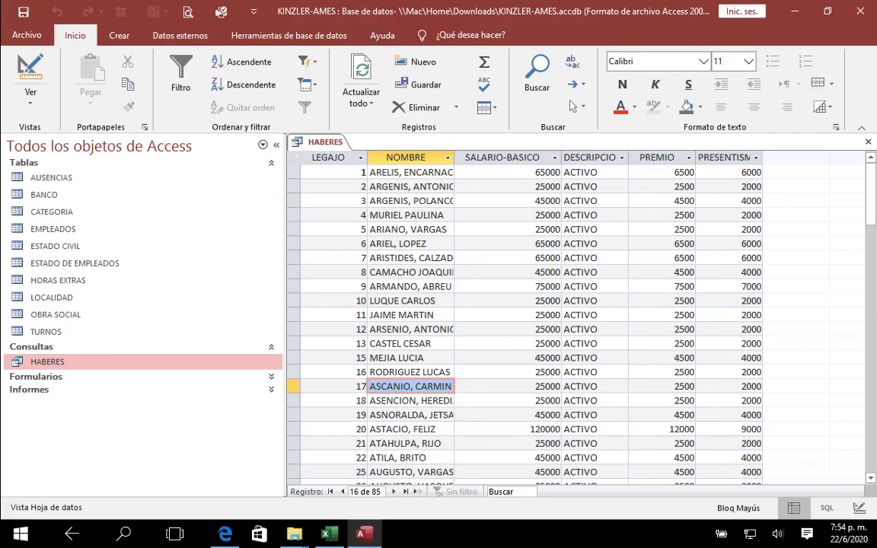
pyautogui.moveTo(870, 214); pyautogui.dragTo(872, 349)
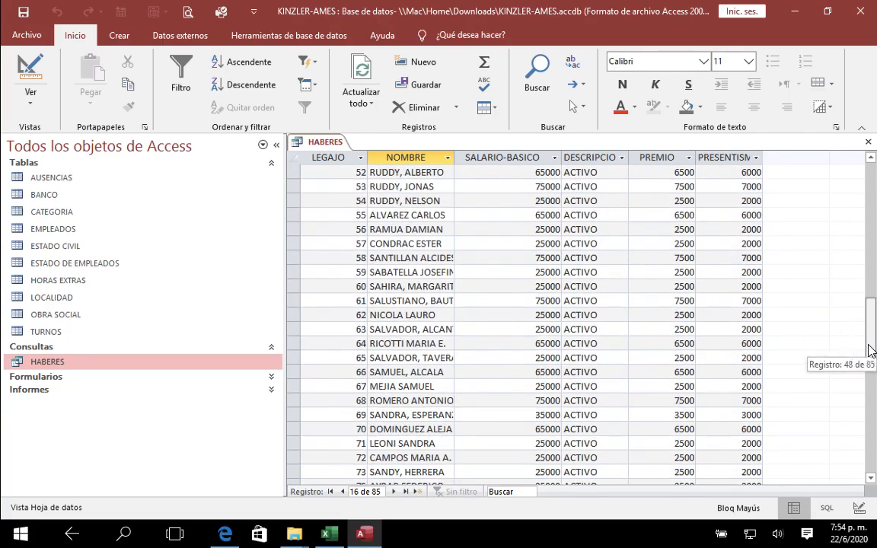
pyautogui.click(542, 359)
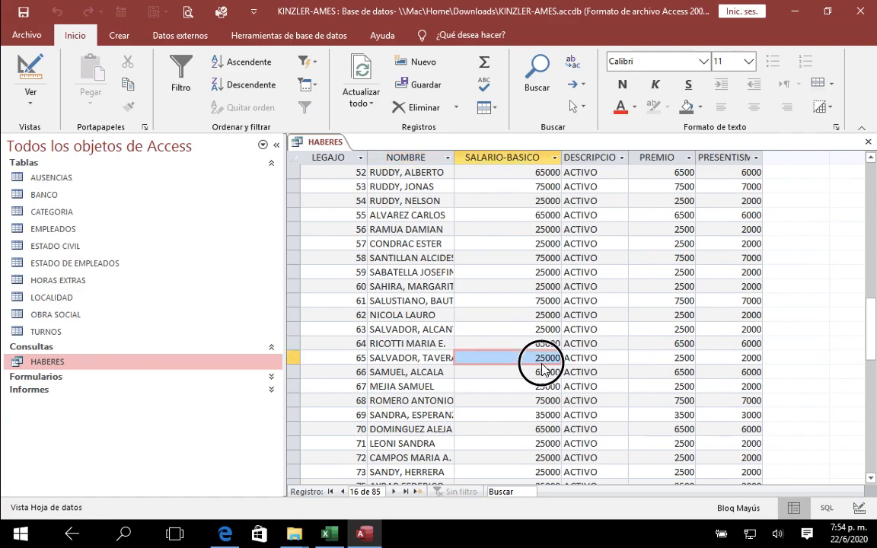
pyautogui.click(664, 363)
pyautogui.click(751, 364)
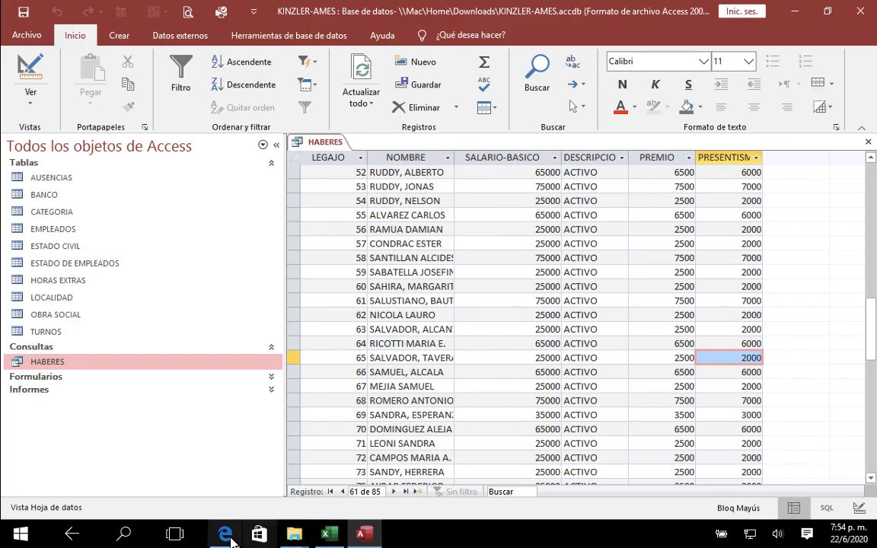
# Step: Switch to the assignment PDF in Edge and review the ANTIGÜEDAD and HORAS EXTRAS calculation rules
pyautogui.moveTo(225, 534)
pyautogui.click(222, 480)
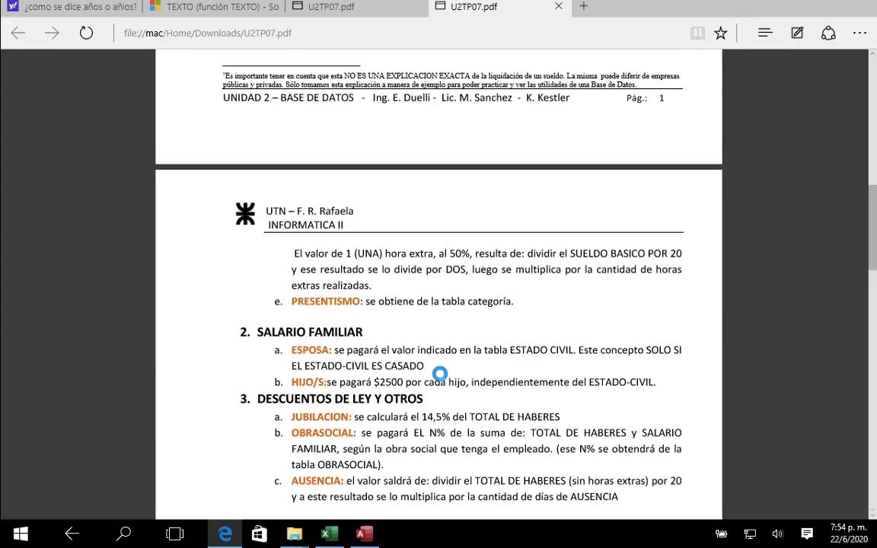
pyautogui.scroll(3, 466, 332)
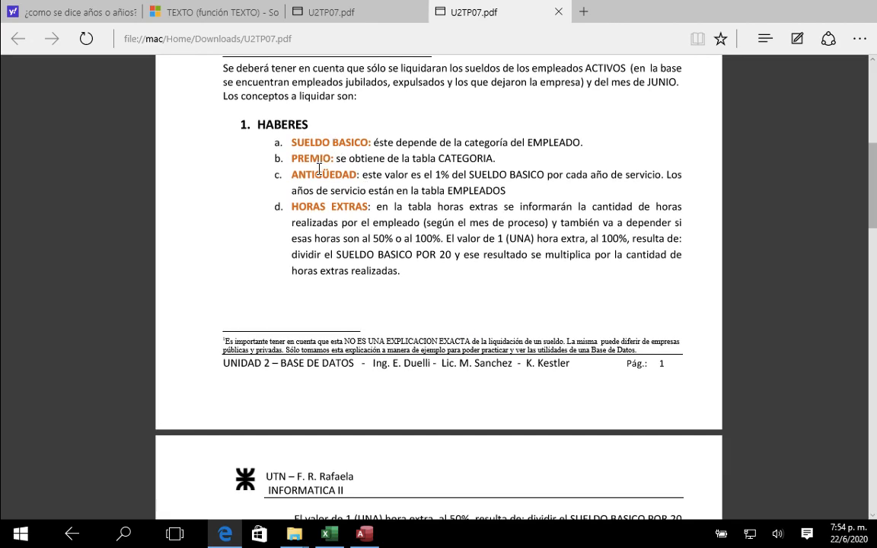
pyautogui.scroll(-1, 324, 399)
pyautogui.scroll(1, 324, 397)
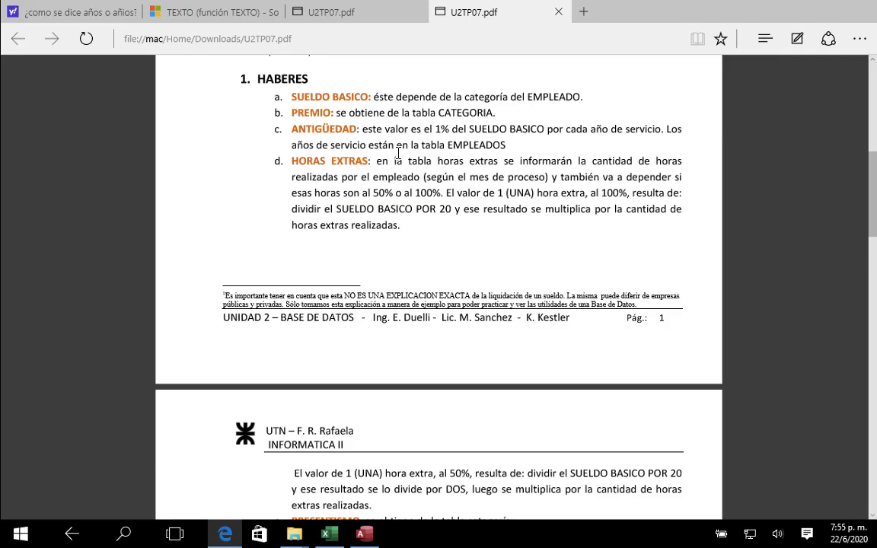
# Step: Return to Access, open the EMPLEADOS table and examine its ANTIGÜEDAD field
pyautogui.click(366, 536)
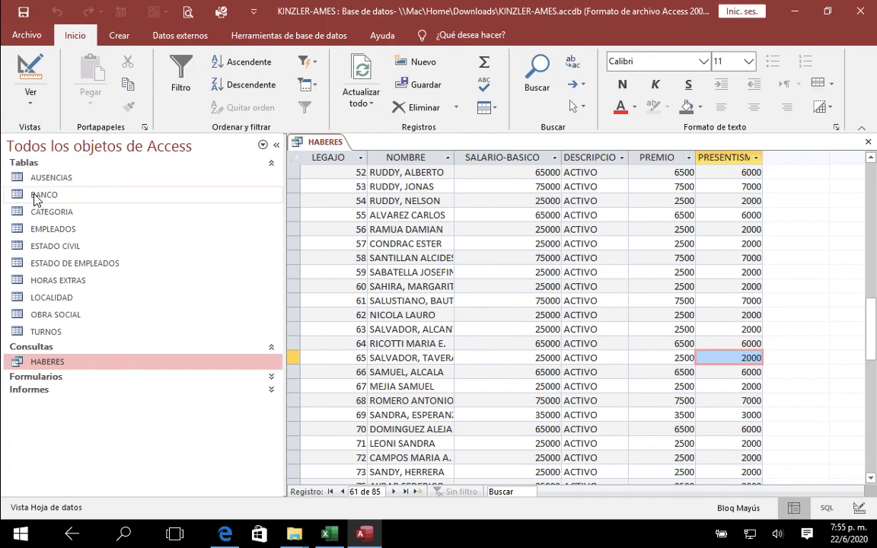
pyautogui.click(34, 236)
pyautogui.doubleClick(34, 237)
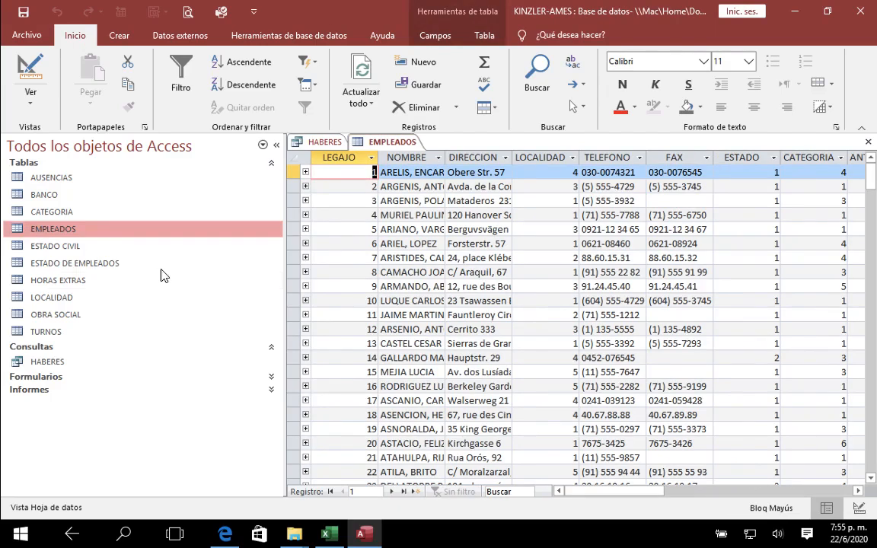
pyautogui.press('Tab')
pyautogui.press('Tab')
pyautogui.press('Tab')
pyautogui.press('Tab')
pyautogui.press('Tab')
pyautogui.press('Tab')
pyautogui.press('Tab')
pyautogui.press('Tab')
pyautogui.press('Tab')
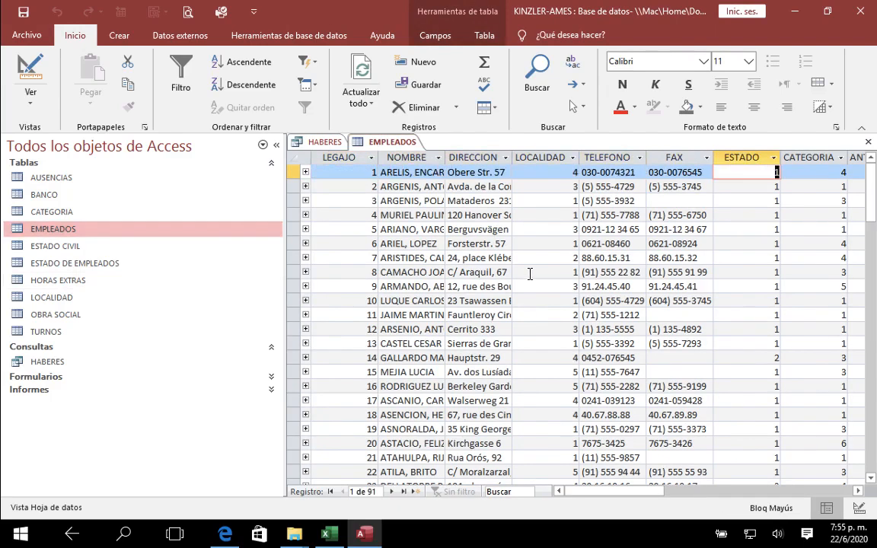
pyautogui.hotkey('shift', 'Tab')
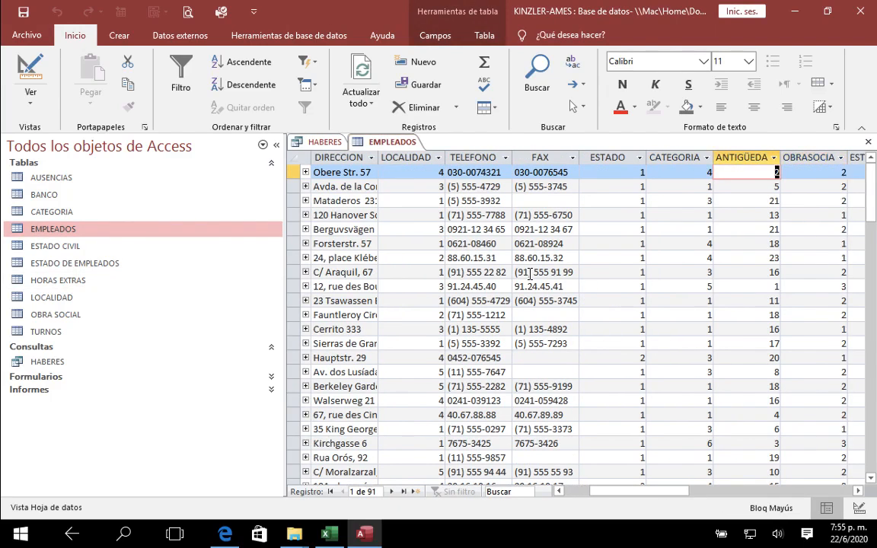
# Step: Check the ANTIGÜEDAD values of the first several employee records in the EMPLEADOS table
pyautogui.click(768, 178)
pyautogui.click(771, 188)
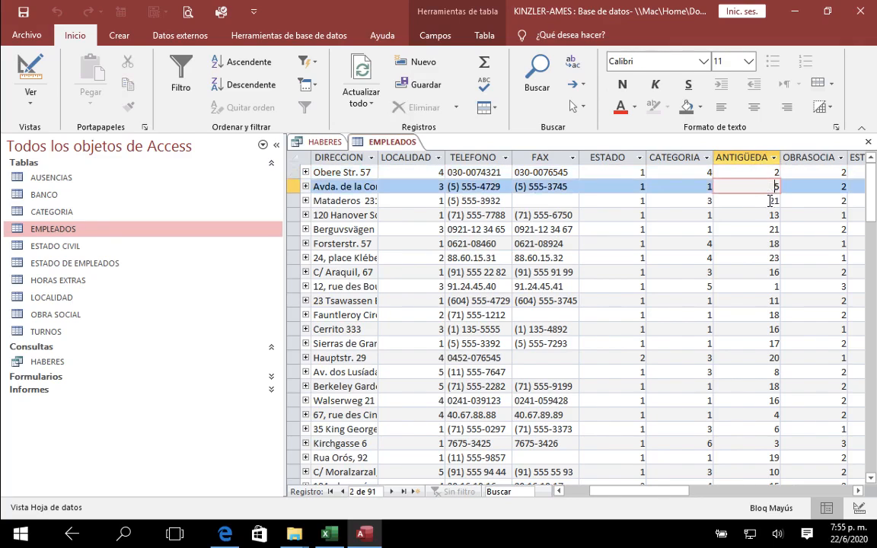
pyautogui.click(771, 201)
pyautogui.click(769, 216)
pyautogui.click(771, 243)
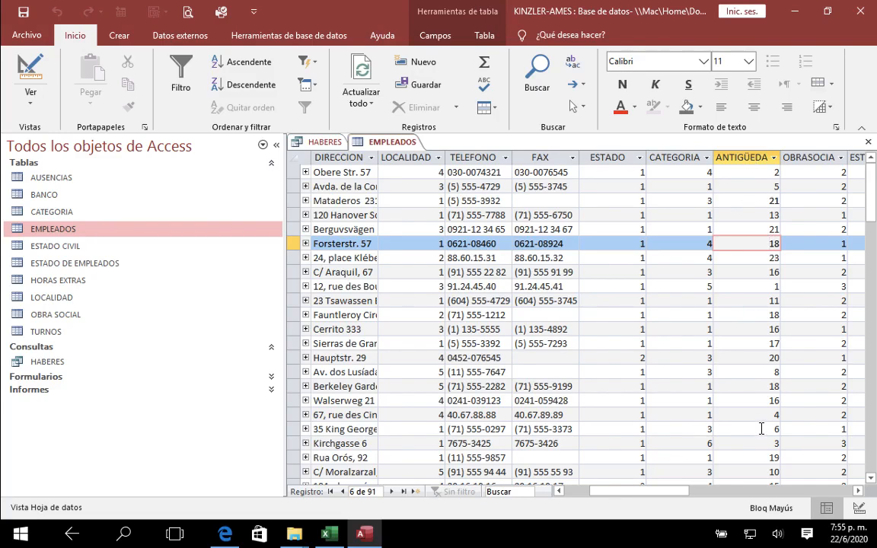
# Step: Close the EMPLEADOS table and the HABERES results, and reopen the HABERES query in Design view
pyautogui.click(868, 142)
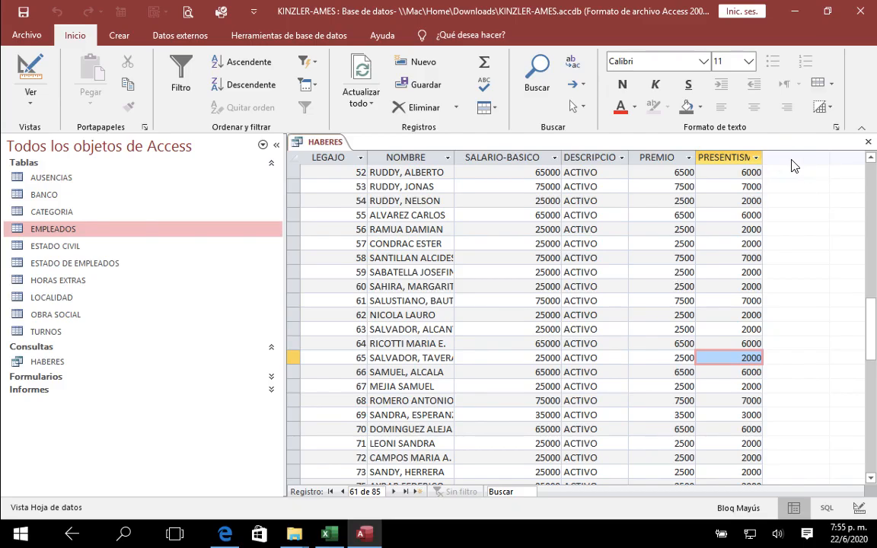
pyautogui.click(868, 142)
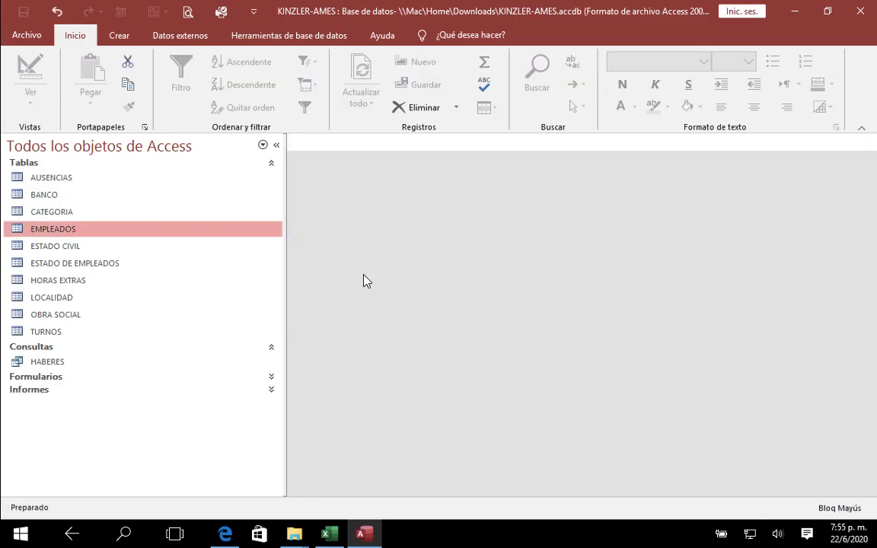
pyautogui.click(147, 236)
pyautogui.rightClick(148, 237)
pyautogui.rightClick(65, 363)
pyautogui.click(67, 362)
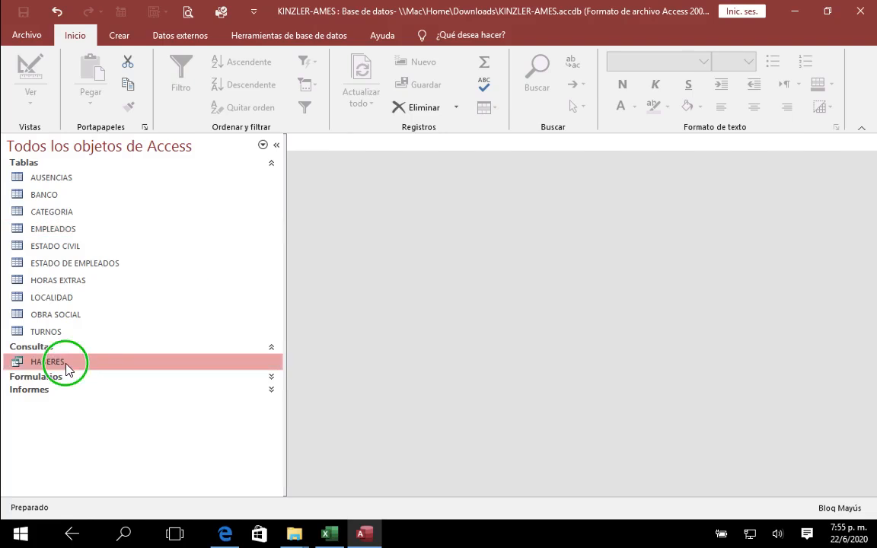
pyautogui.rightClick(67, 362)
pyautogui.click(127, 212)
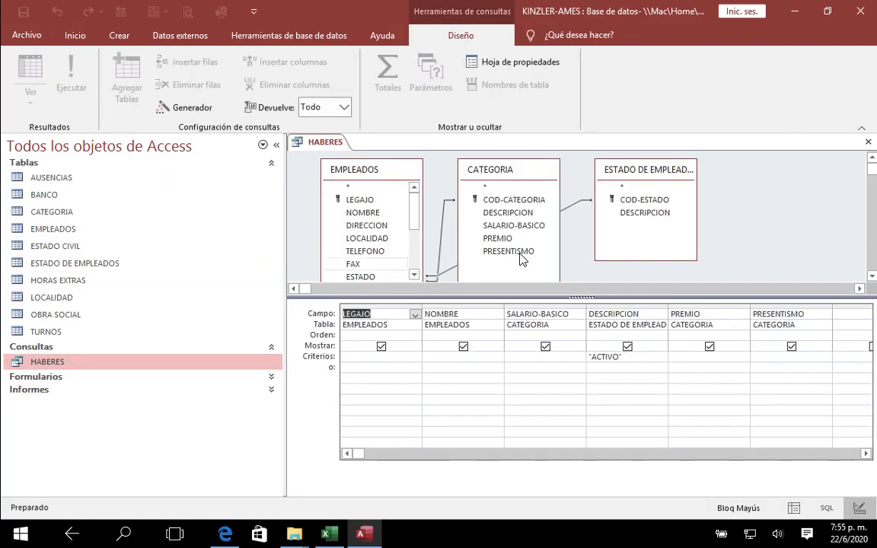
pyautogui.click(843, 319)
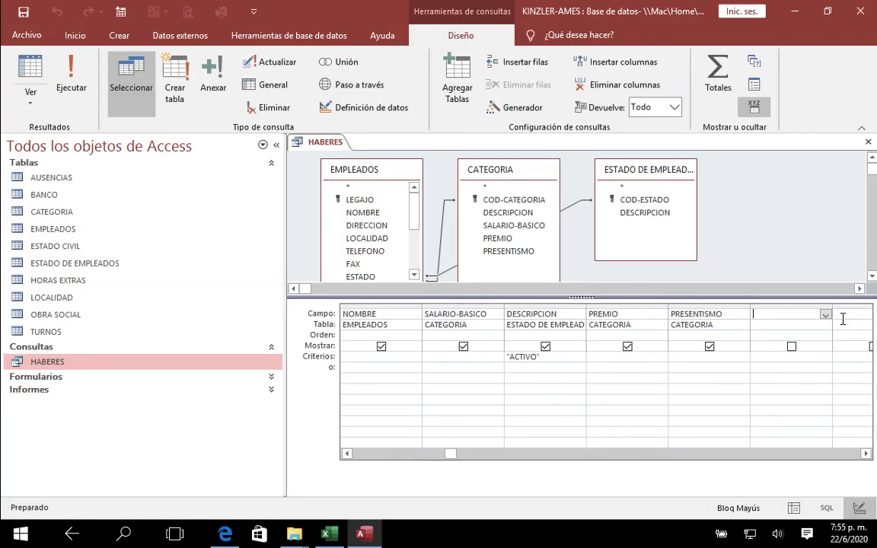
pyautogui.write('C')
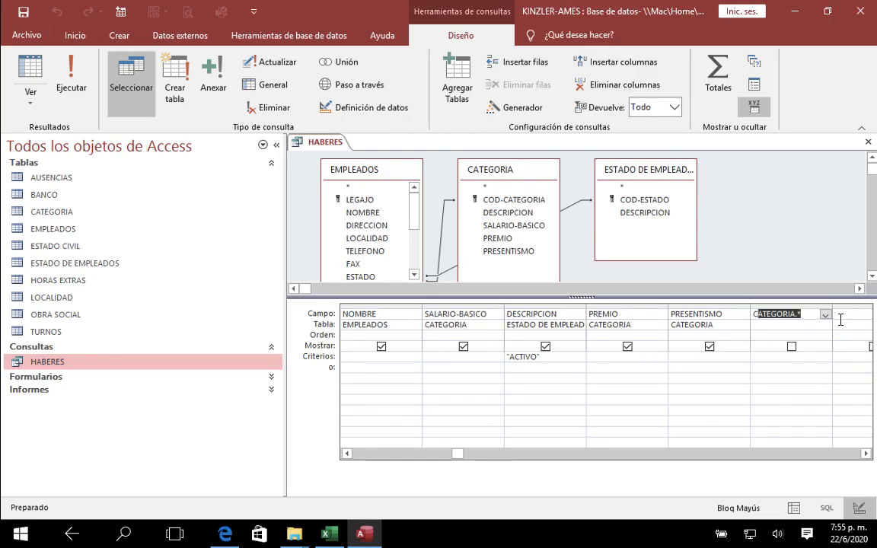
pyautogui.write('A')
pyautogui.press('Delete')
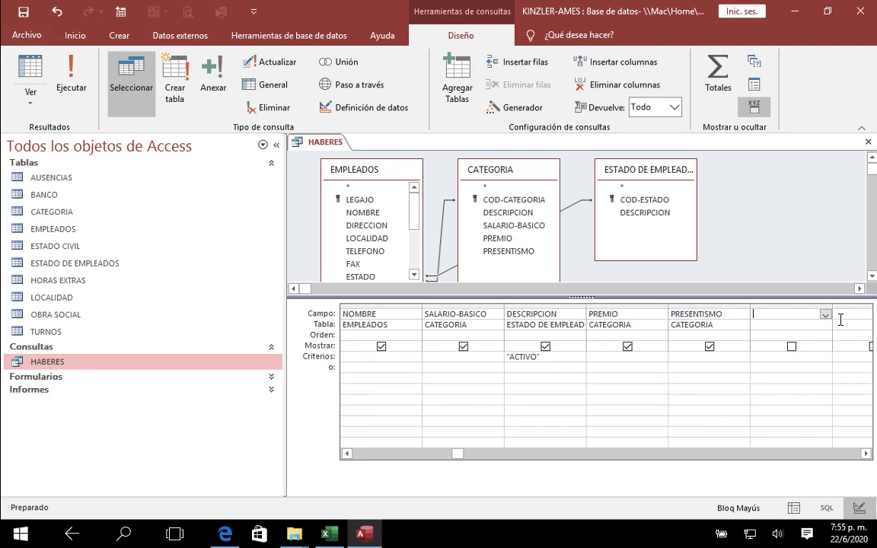
pyautogui.write('V')
pyautogui.write('CA:')
pyautogui.click(494, 108)
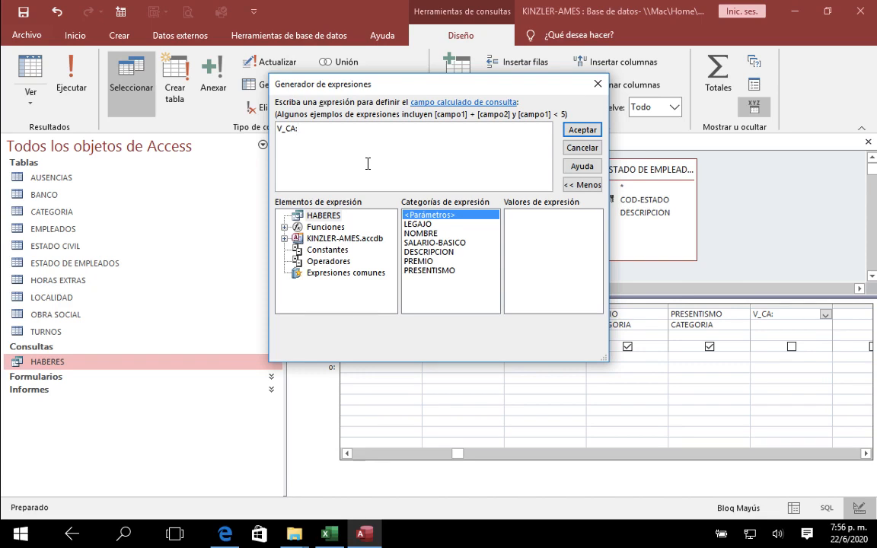
pyautogui.press('Escape')
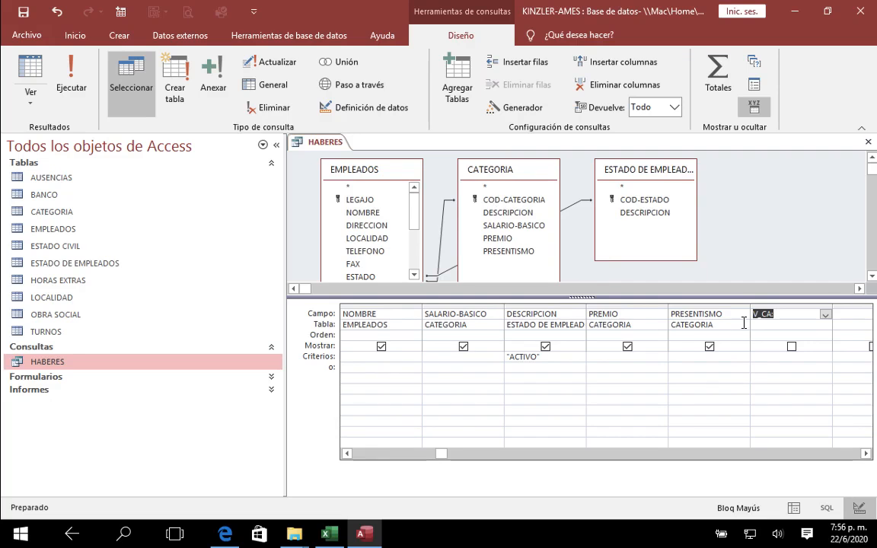
pyautogui.press('Delete')
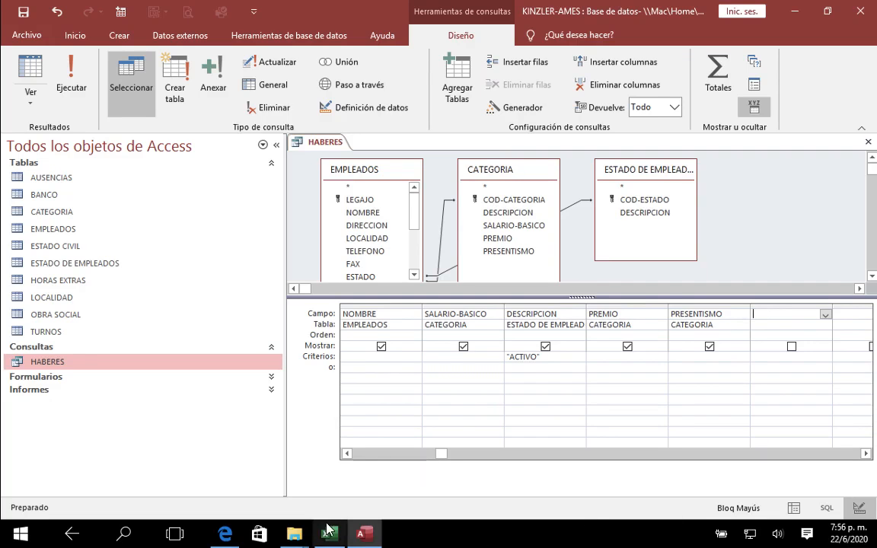
# Step: Switch to Edge to consult the assignment PDF
pyautogui.click(228, 537)
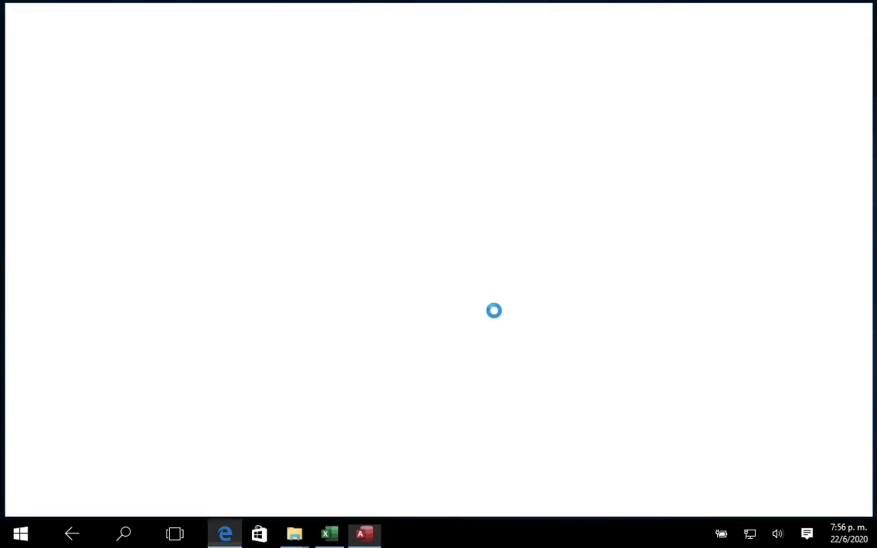
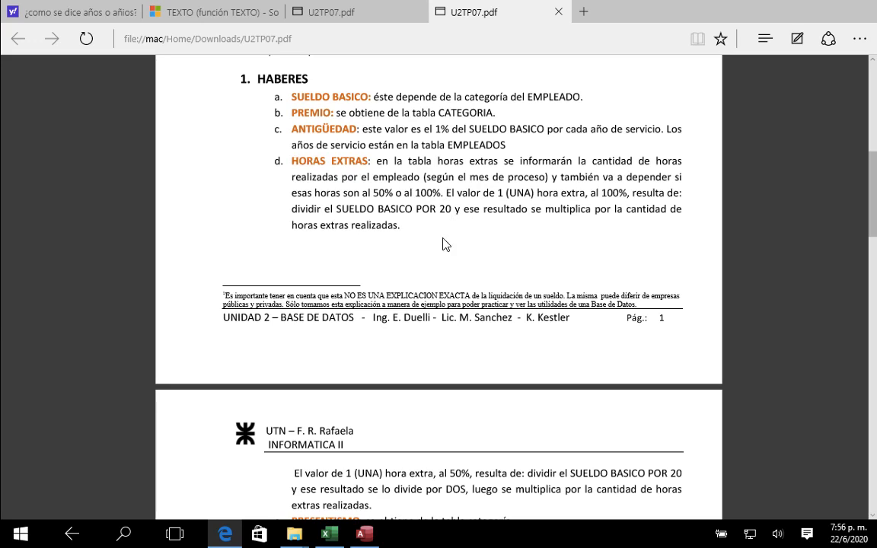
# Step: Read the overtime rule in the assignment PDF, switch to Access and review the HORAS EXTRAS table, closing it again
pyautogui.scroll(-1, 422, 228)
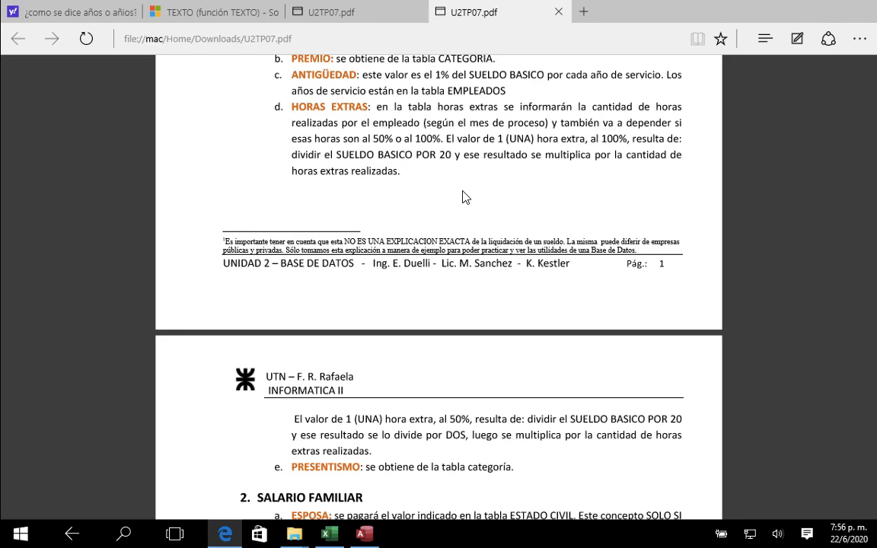
pyautogui.click(372, 533)
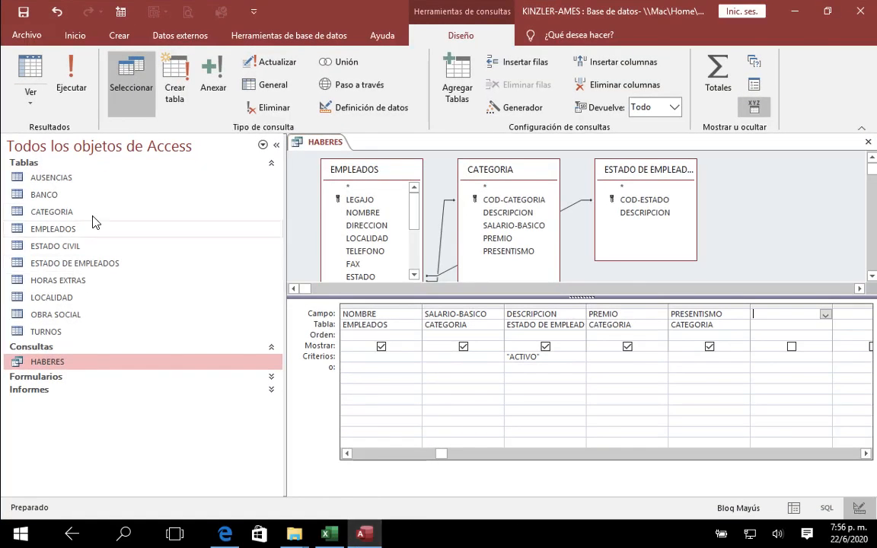
pyautogui.click(68, 281)
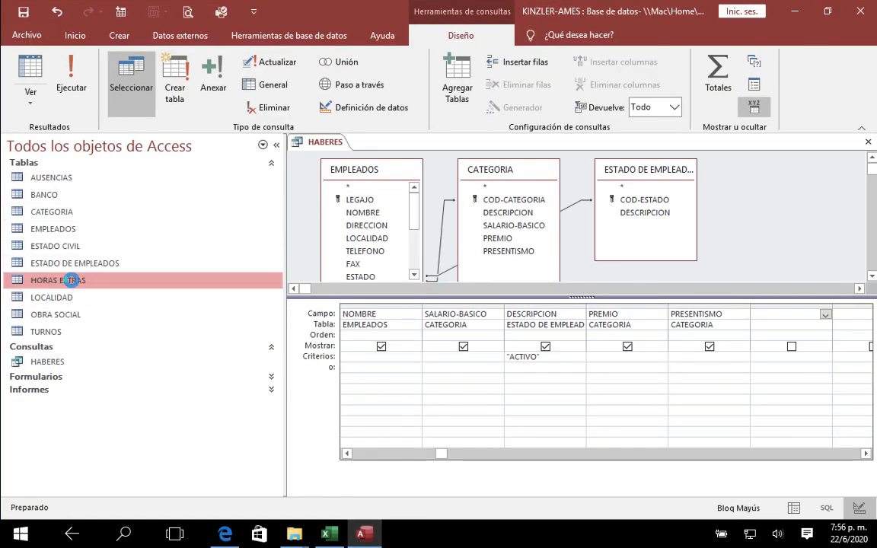
pyautogui.doubleClick(69, 281)
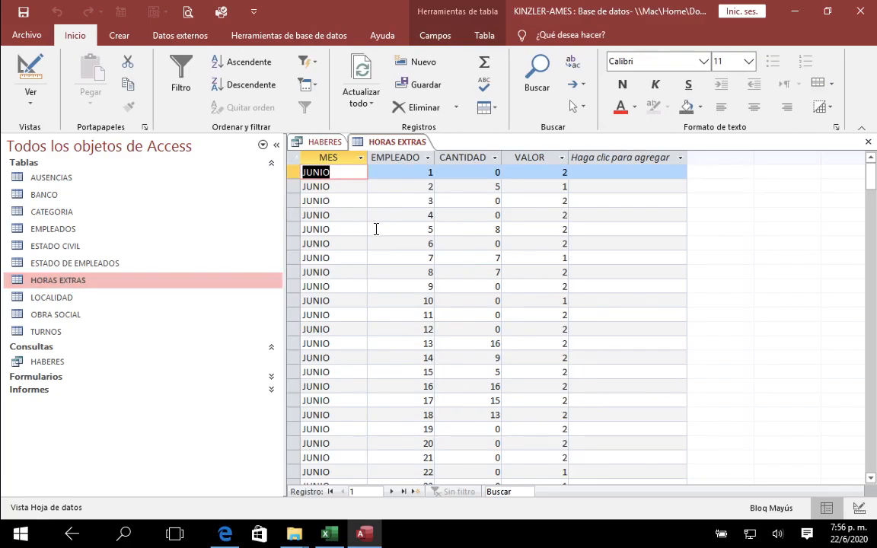
pyautogui.moveTo(871, 176)
pyautogui.mouseDown()
pyautogui.moveTo(870, 465)
pyautogui.moveTo(868, 161)
pyautogui.mouseUp()
pyautogui.click(868, 142)
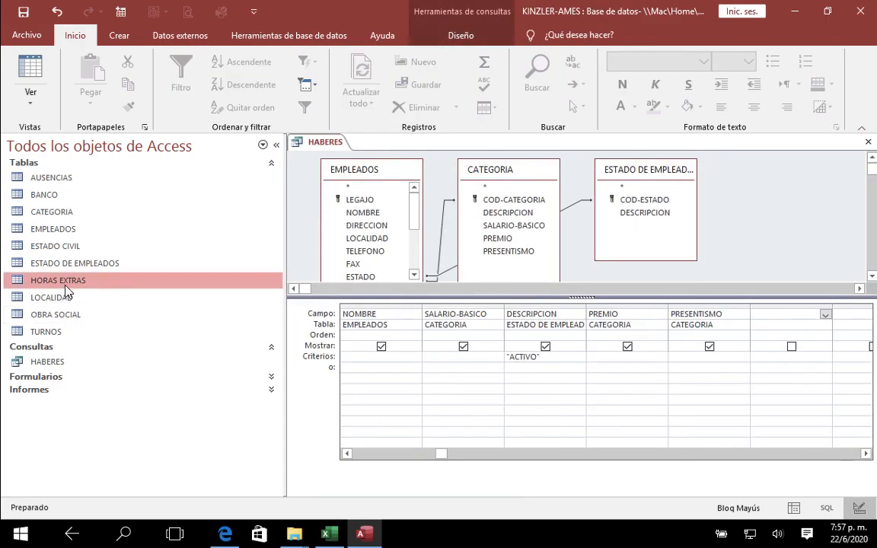
# Step: Add the HORAS EXTRAS table to the design of the HABERES query
pyautogui.rightClick(46, 362)
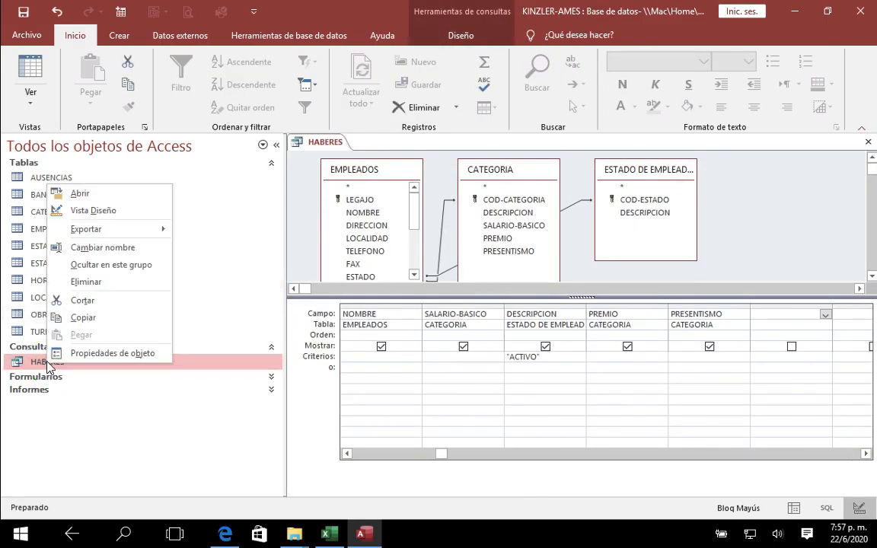
pyautogui.click(97, 208)
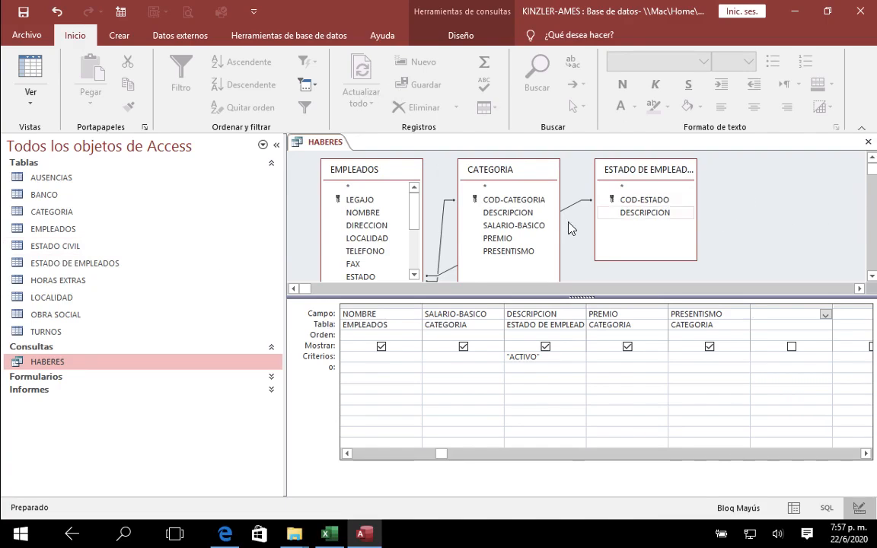
pyautogui.click(453, 36)
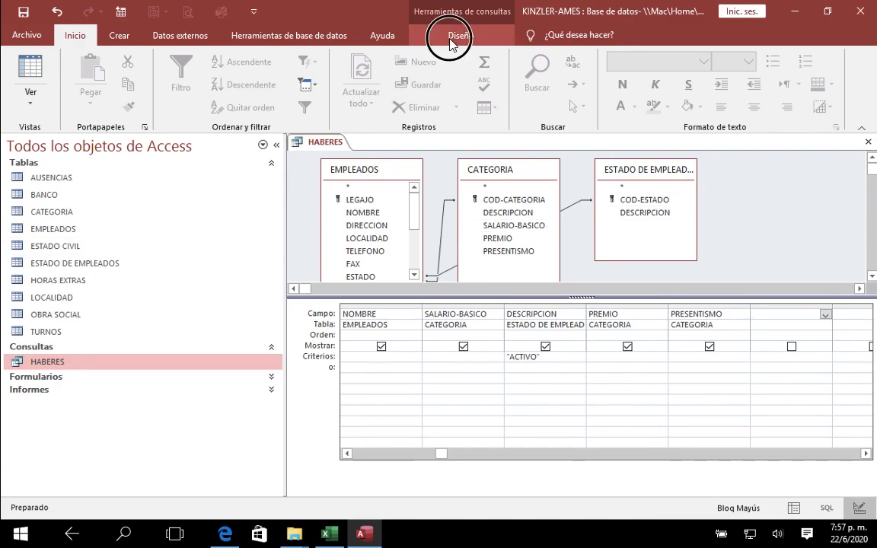
pyautogui.click(462, 89)
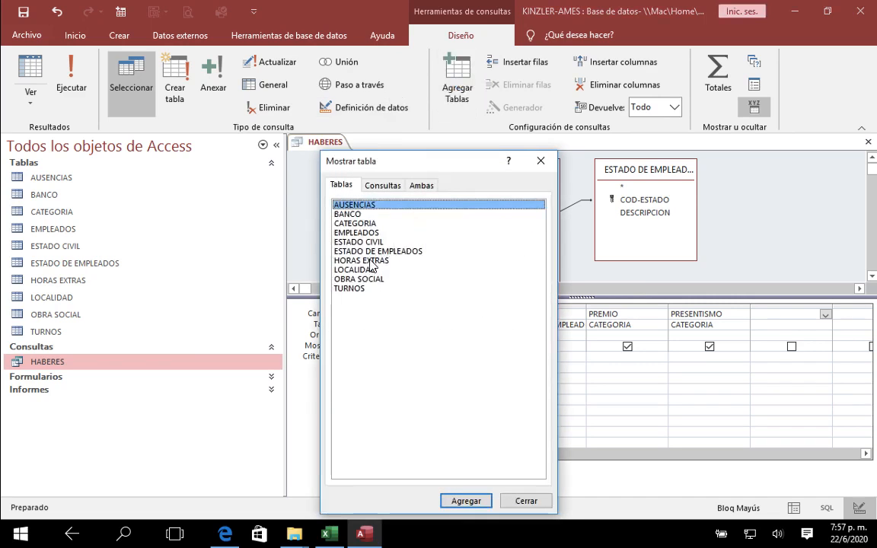
pyautogui.doubleClick(370, 261)
pyautogui.click(540, 161)
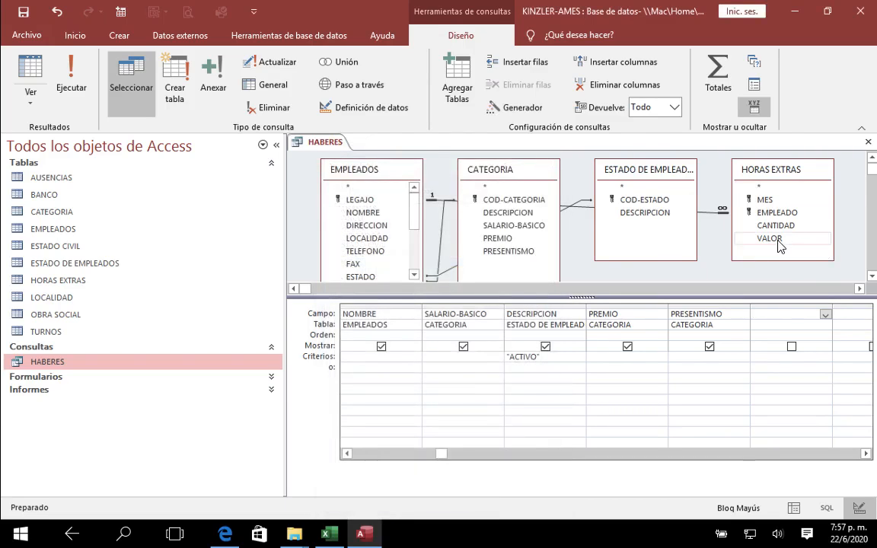
# Step: Add the MES field of HORAS EXTRAS to the query with the criterion JUNIO
pyautogui.doubleClick(765, 200)
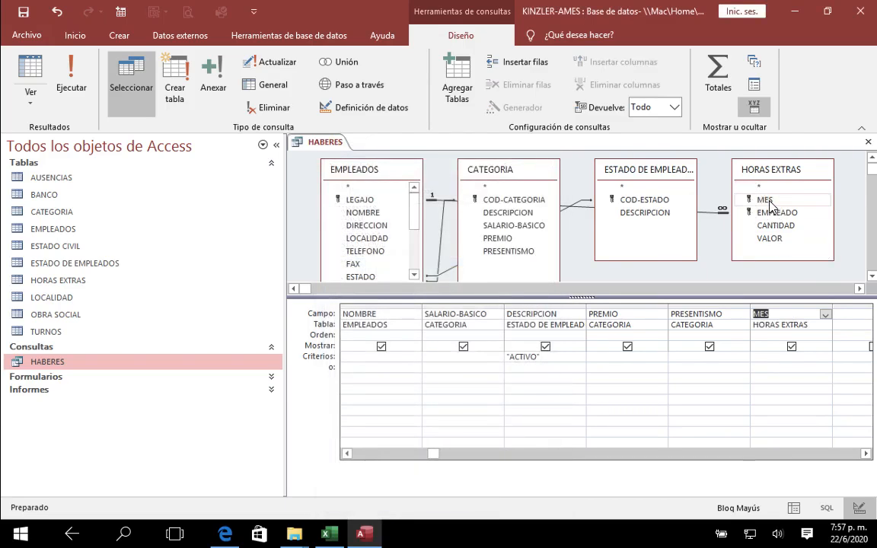
pyautogui.click(766, 361)
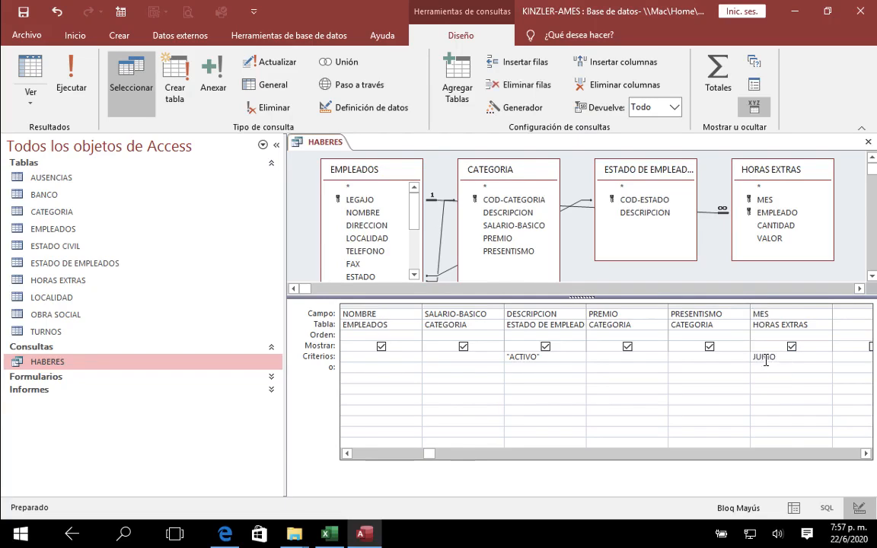
pyautogui.click(845, 314)
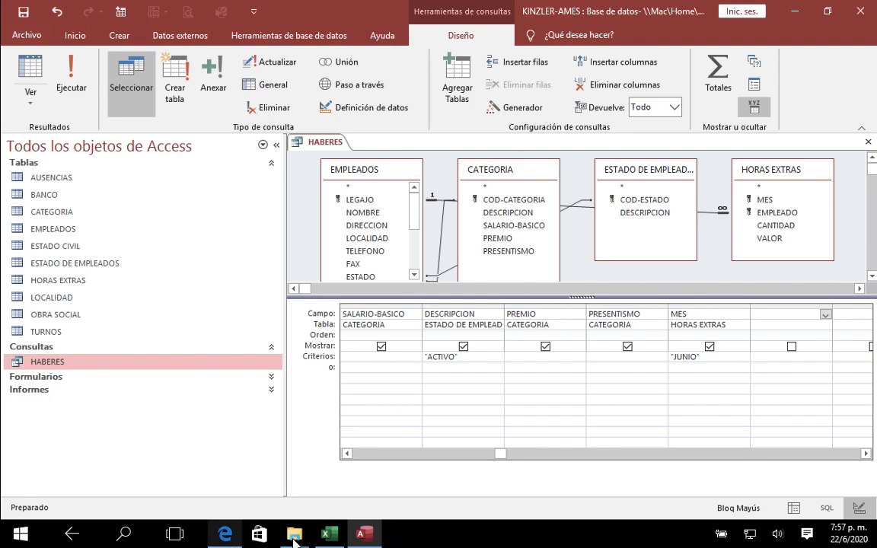
# Step: Consult the overtime rules in the assignment PDF in Edge, return to Access and open the HORAS EXTRAS table
pyautogui.click(226, 535)
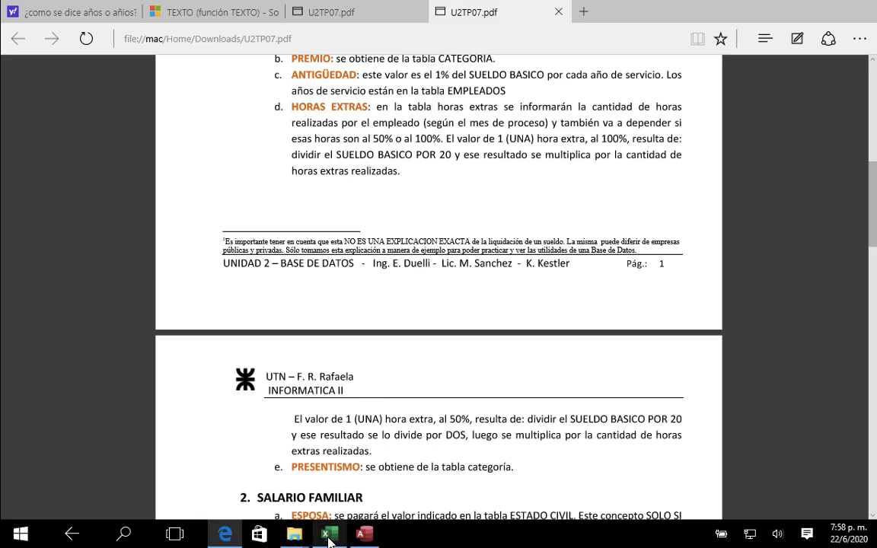
pyautogui.click(363, 536)
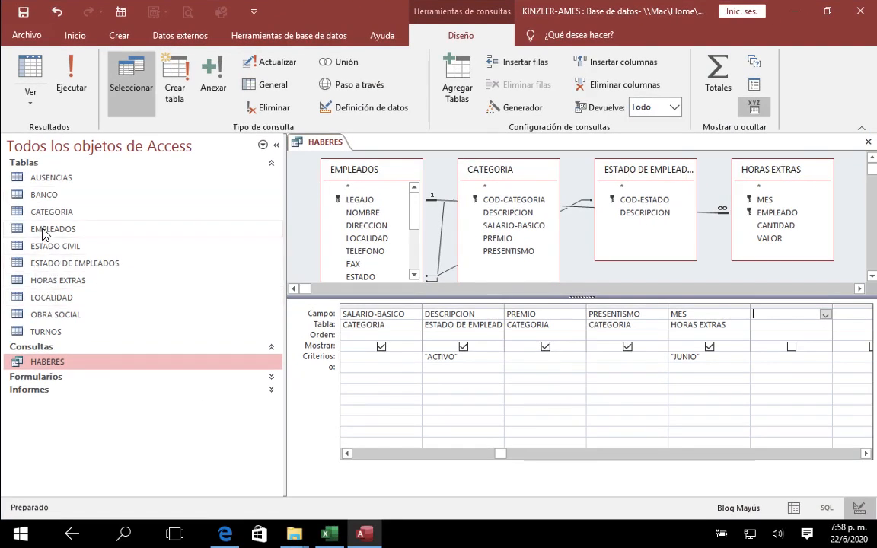
pyautogui.doubleClick(51, 281)
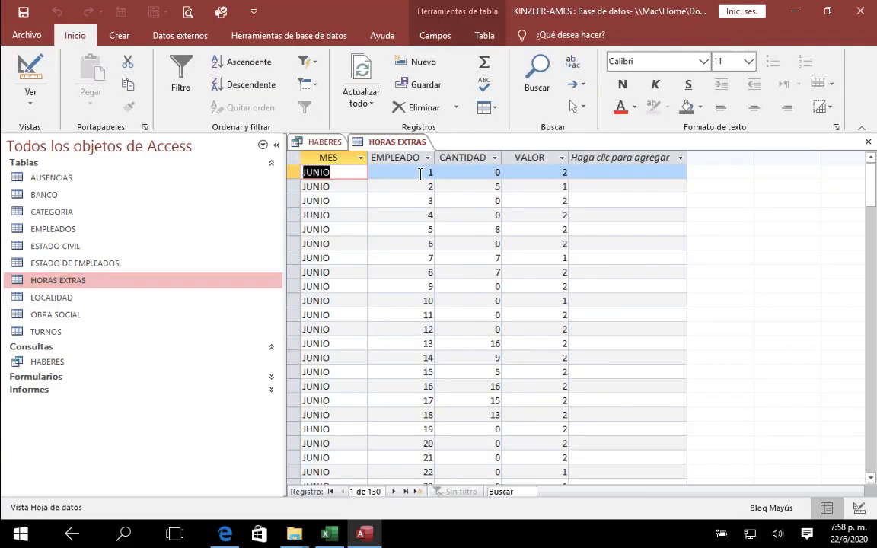
# Step: Examine the EMPLEADO, CANTIDAD and VALOR fields of the first two records in HORAS EXTRAS
pyautogui.press('Tab')
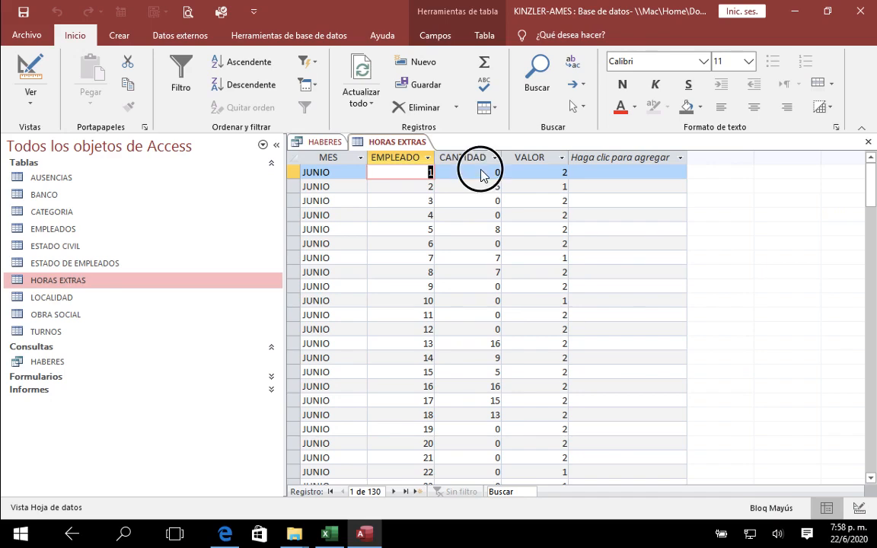
pyautogui.click(481, 173)
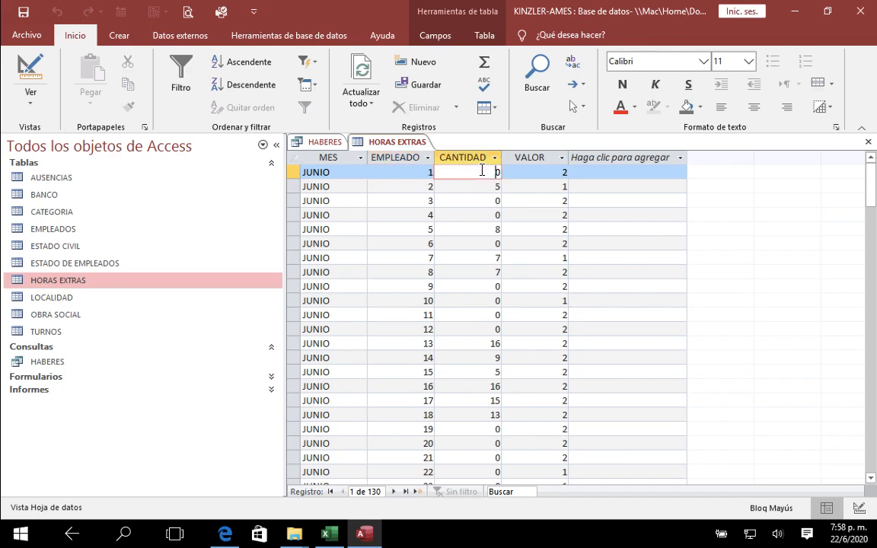
pyautogui.click(562, 174)
pyautogui.click(561, 186)
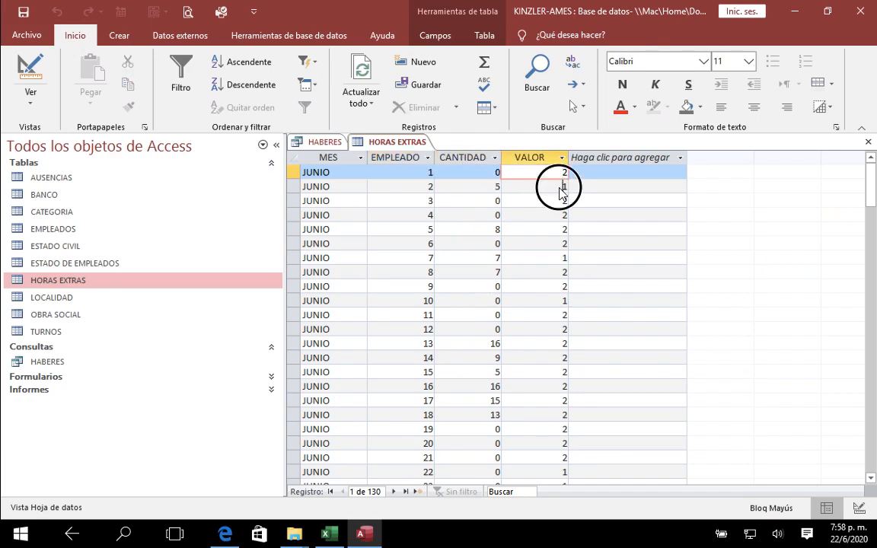
pyautogui.click(561, 172)
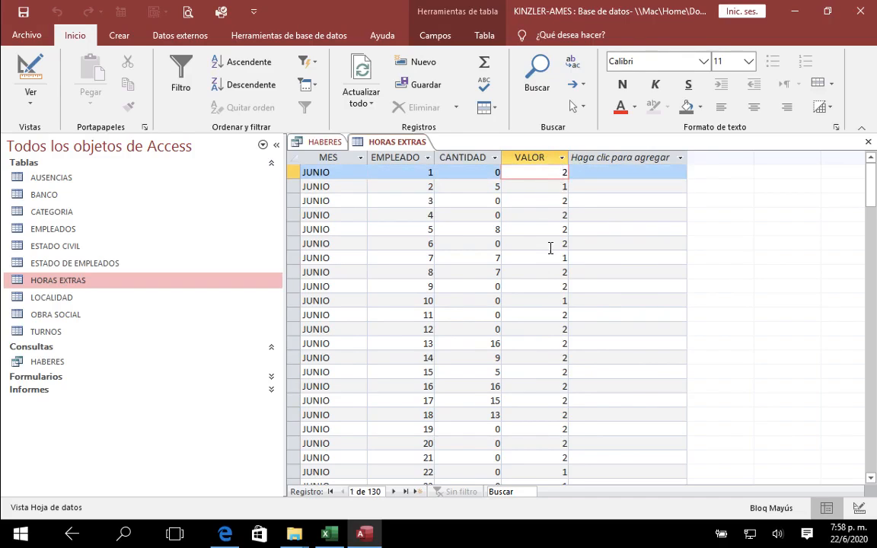
pyautogui.click(563, 187)
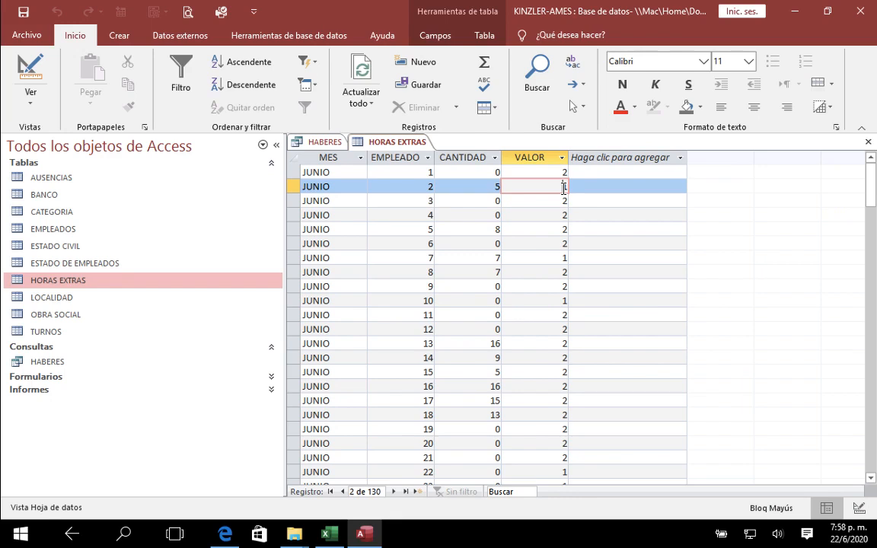
pyautogui.write('1')
pyautogui.click(563, 172)
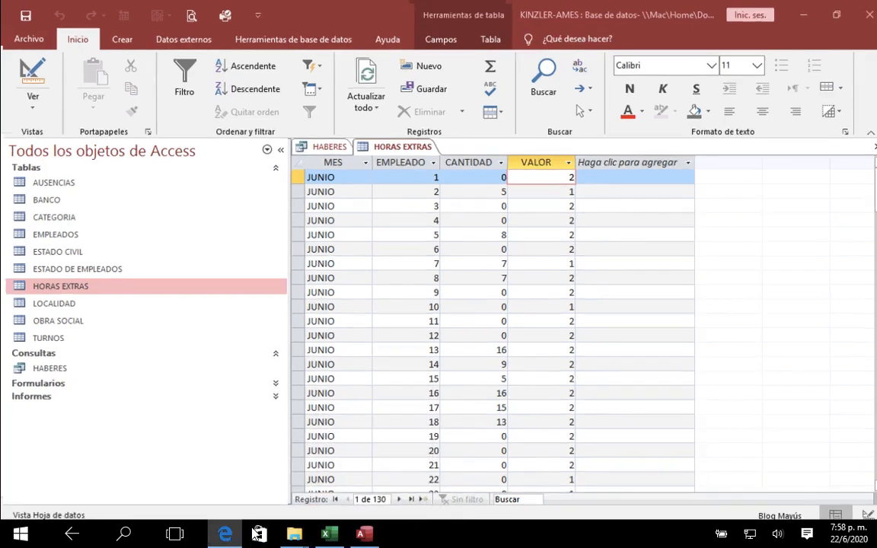
# Step: Reread the 100% and 50% overtime calculations in the PDF in Edge, return to Access and close the HORAS EXTRAS table
pyautogui.click(229, 534)
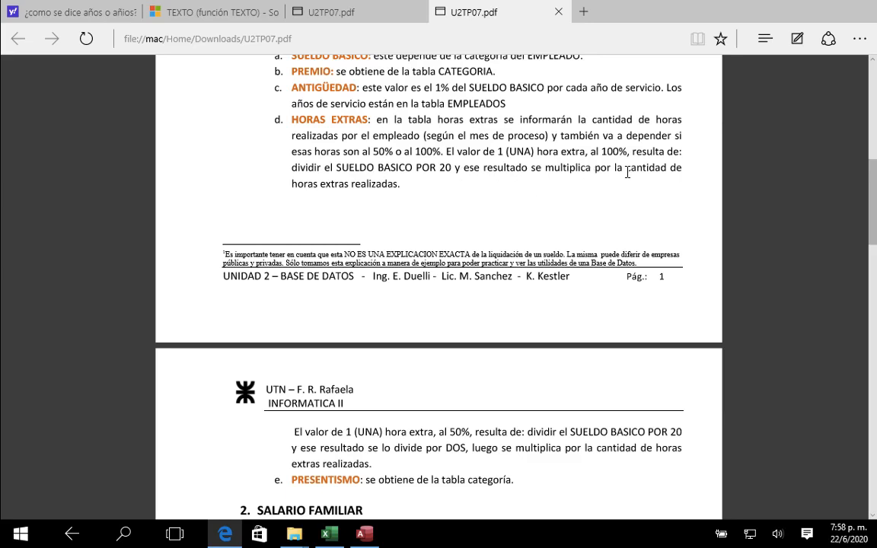
pyautogui.scroll(-1, 403, 191)
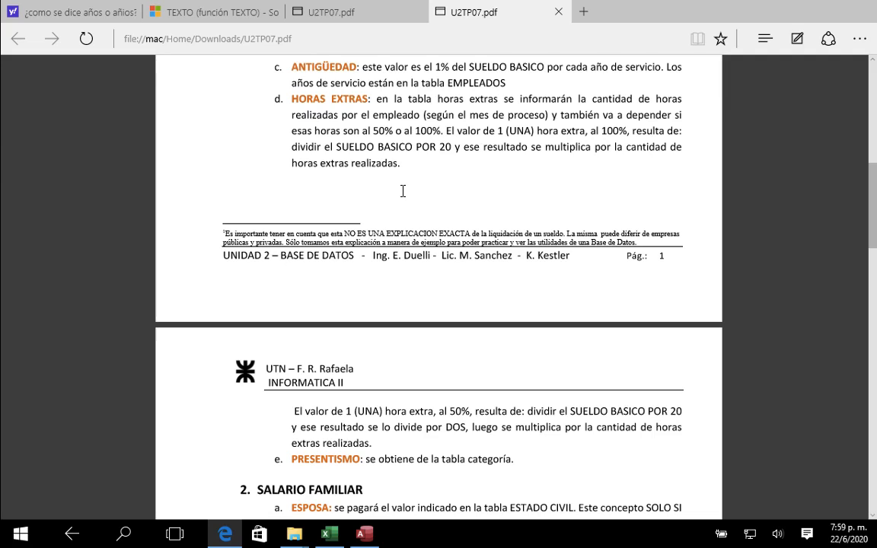
pyautogui.scroll(-1, 402, 191)
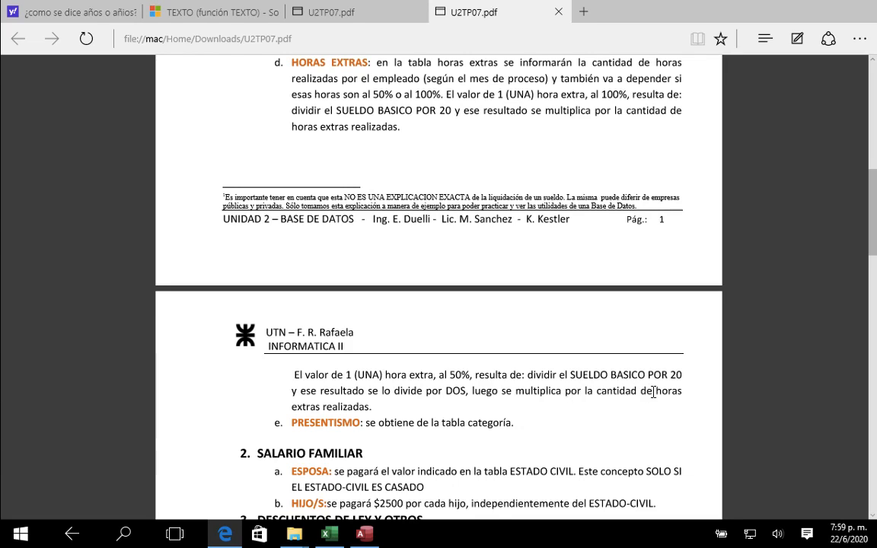
pyautogui.click(364, 539)
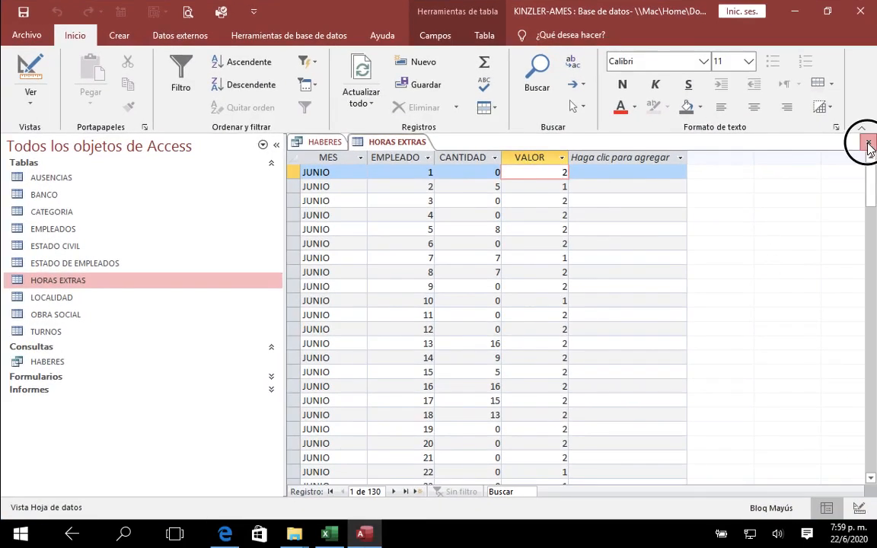
pyautogui.click(868, 142)
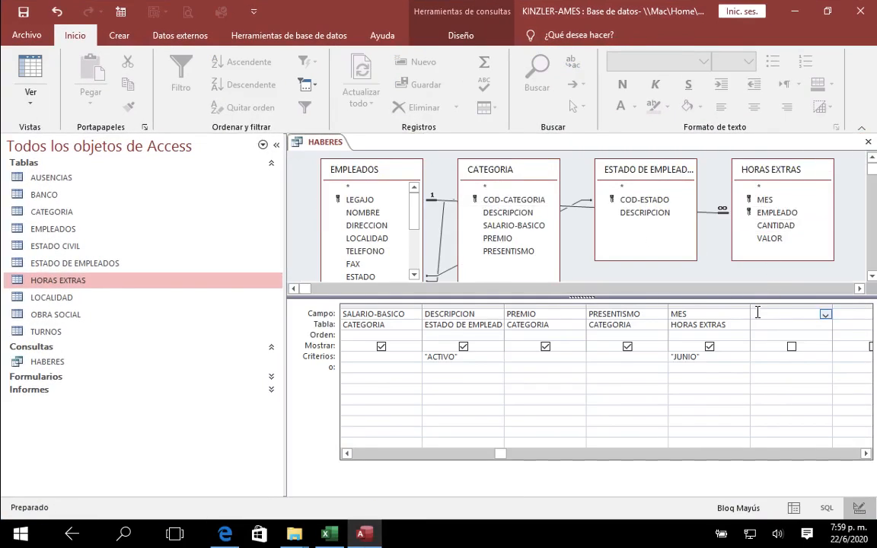
# Step: Start a calculated field named V_CHE in the empty column after MES and open it in the Expression Builder
pyautogui.click(760, 316)
pyautogui.write('E:')
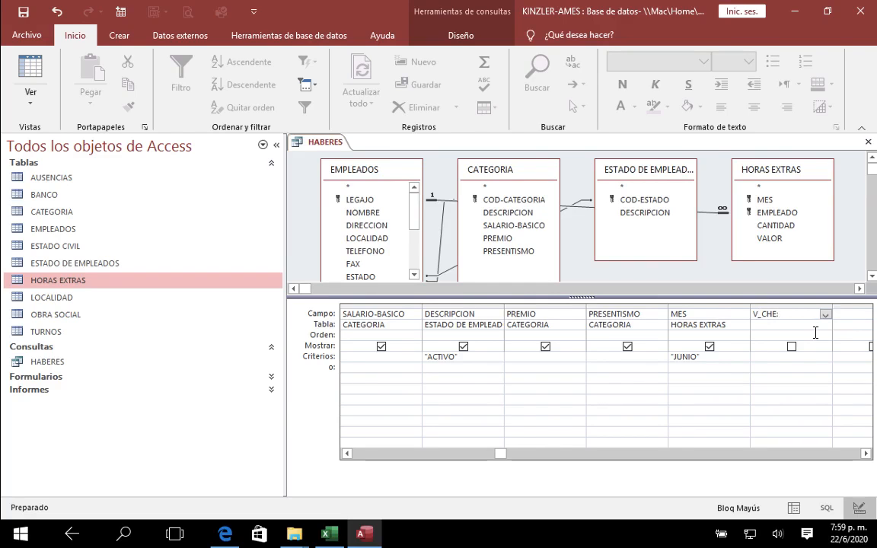
pyautogui.click(462, 36)
pyautogui.click(510, 109)
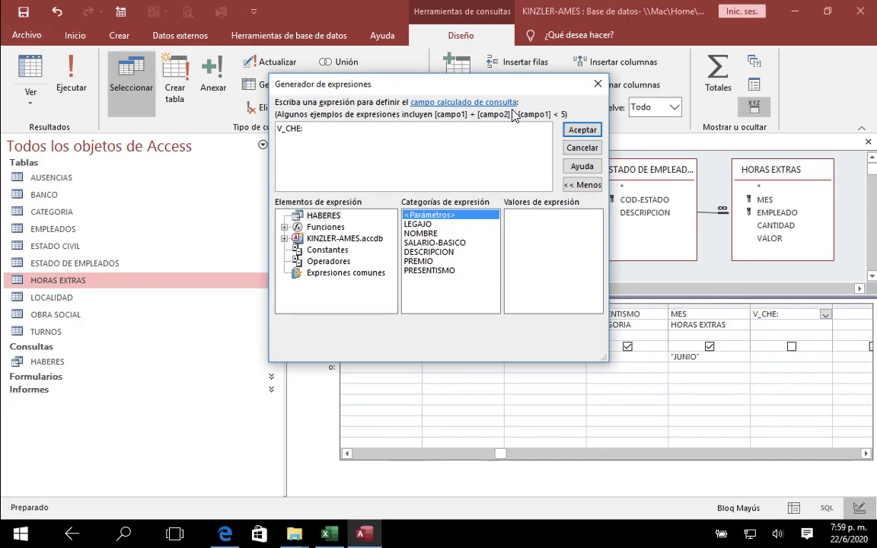
pyautogui.click(337, 132)
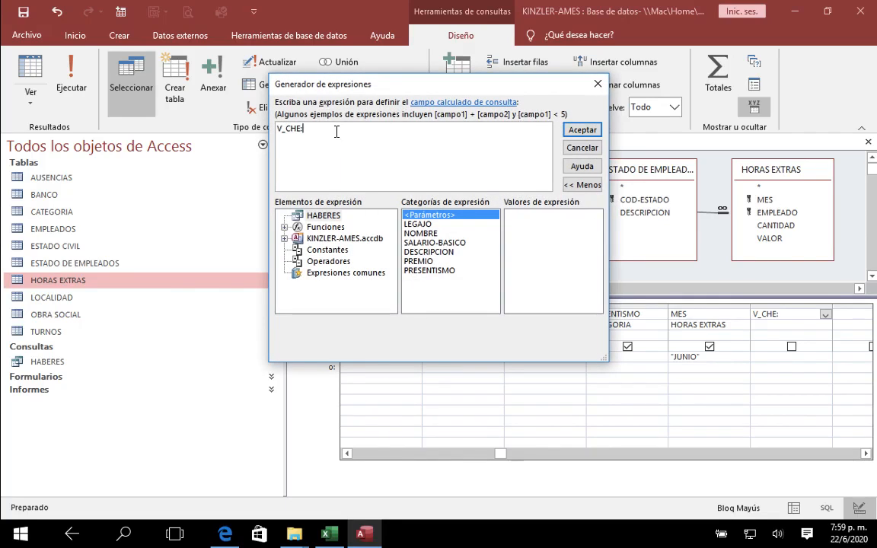
pyautogui.doubleClick(426, 243)
pyautogui.write('/')
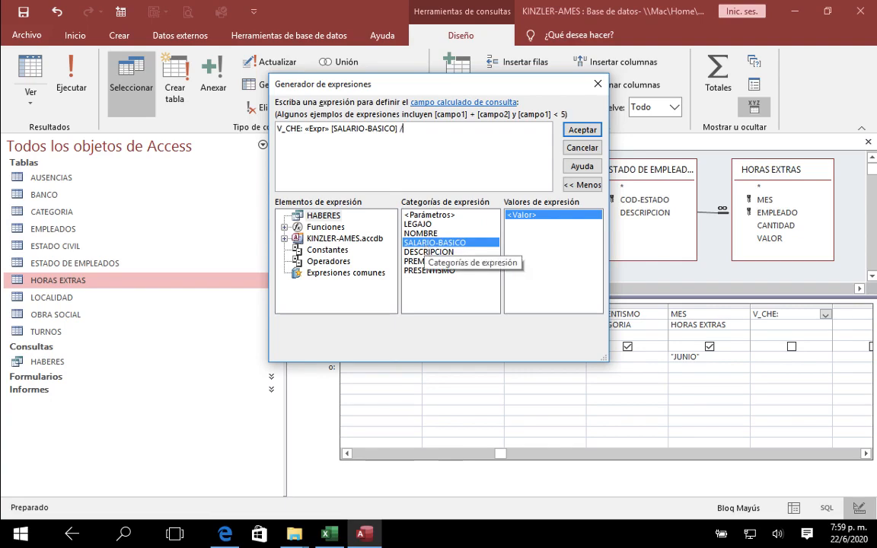
pyautogui.write('20')
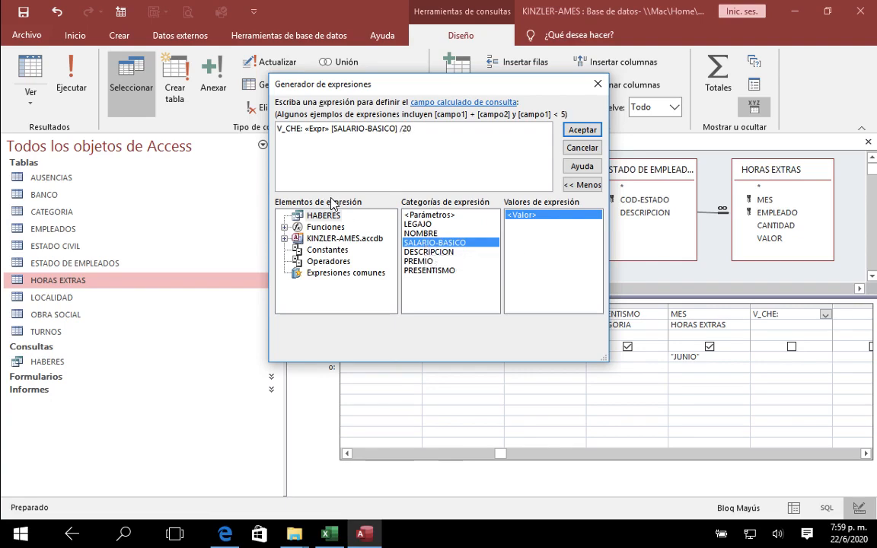
pyautogui.doubleClick(316, 129)
pyautogui.press('Delete')
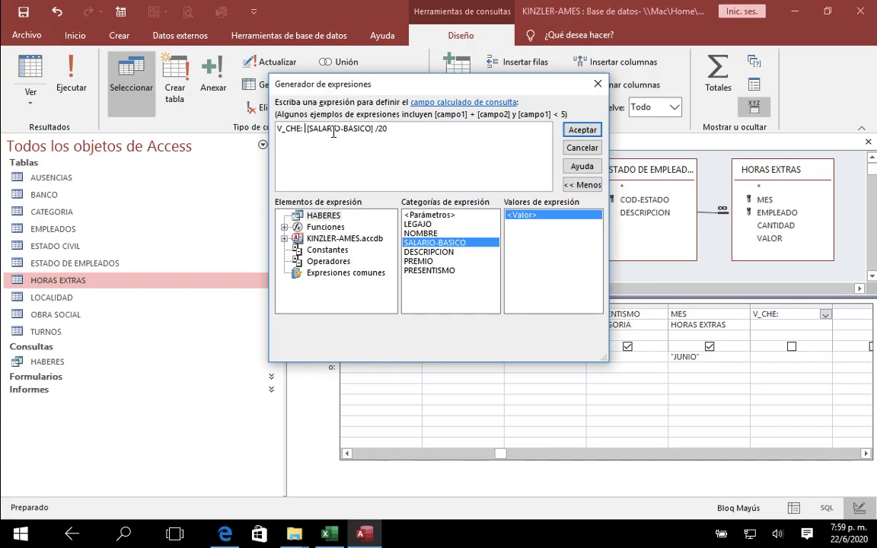
pyautogui.write('(')
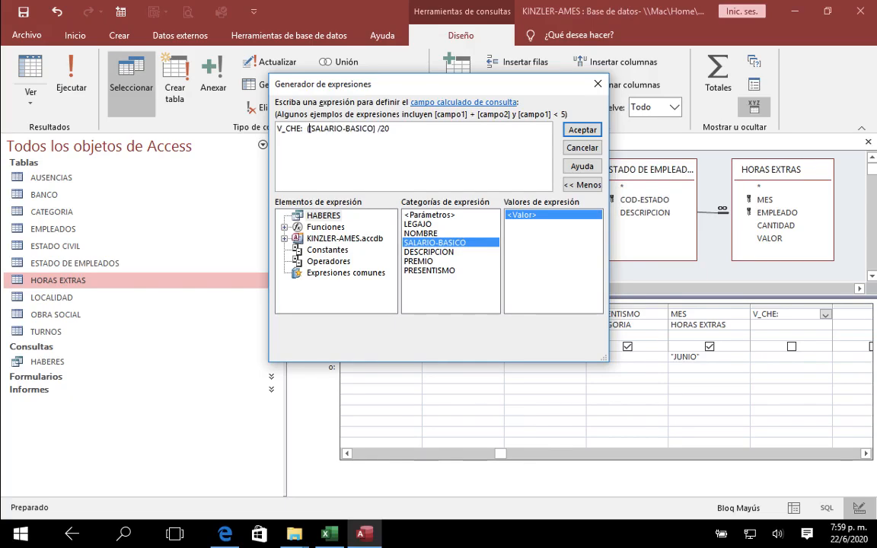
pyautogui.click(406, 129)
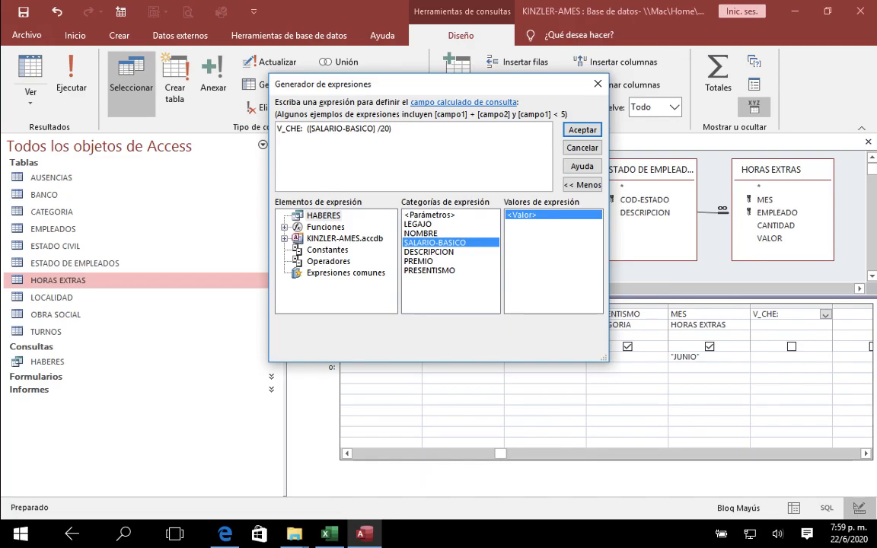
pyautogui.write(') *')
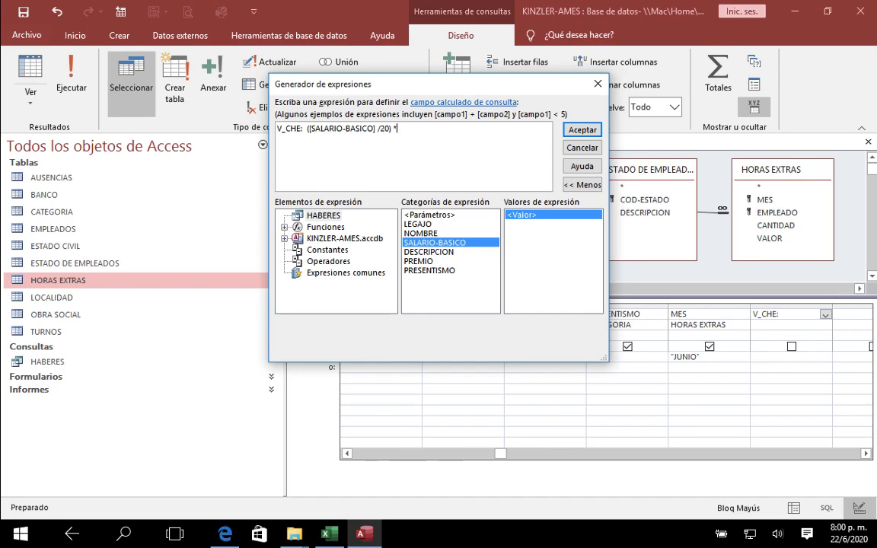
# Step: Reread the overtime rules in the assignment PDF in Edge and return to the Expression Builder in Access
pyautogui.press('super+Tab')
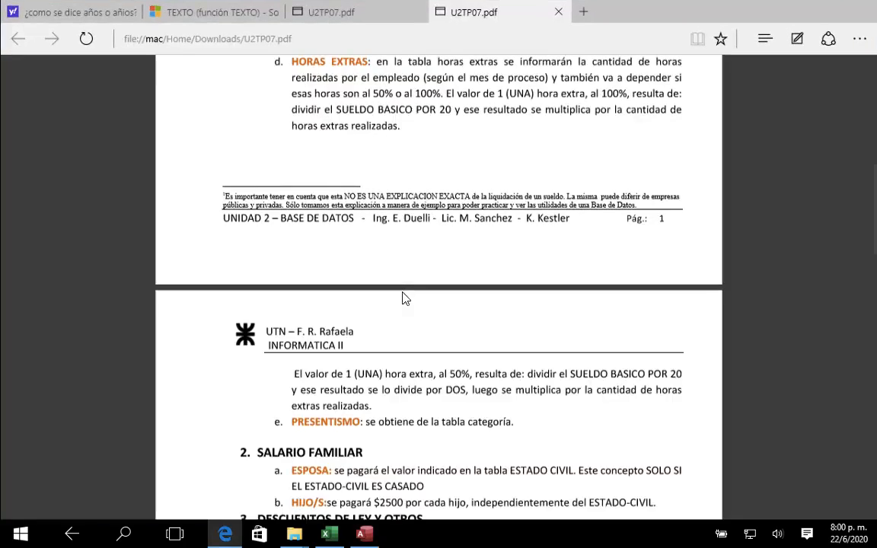
pyautogui.scroll(1, 531, 197)
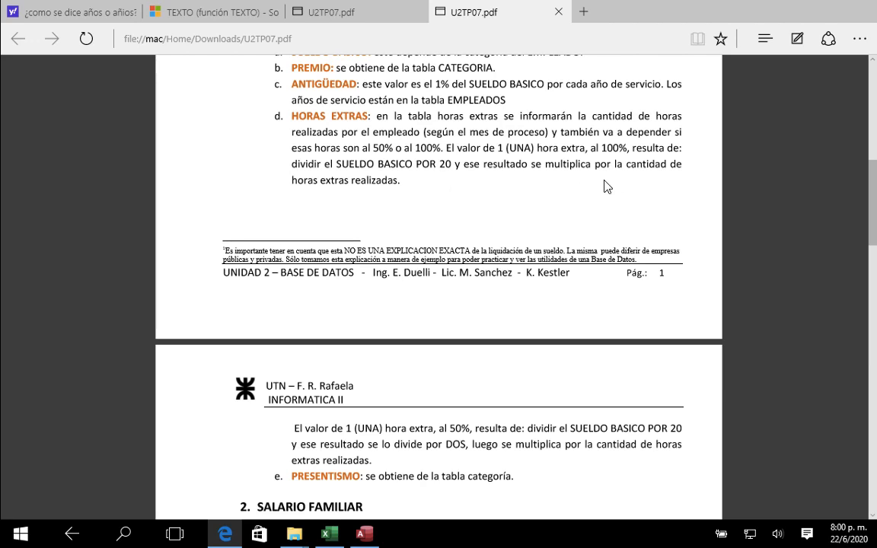
pyautogui.press('super+Tab')
pyautogui.press('super+Tab')
pyautogui.press('super+Tab')
pyautogui.press('super+Tab')
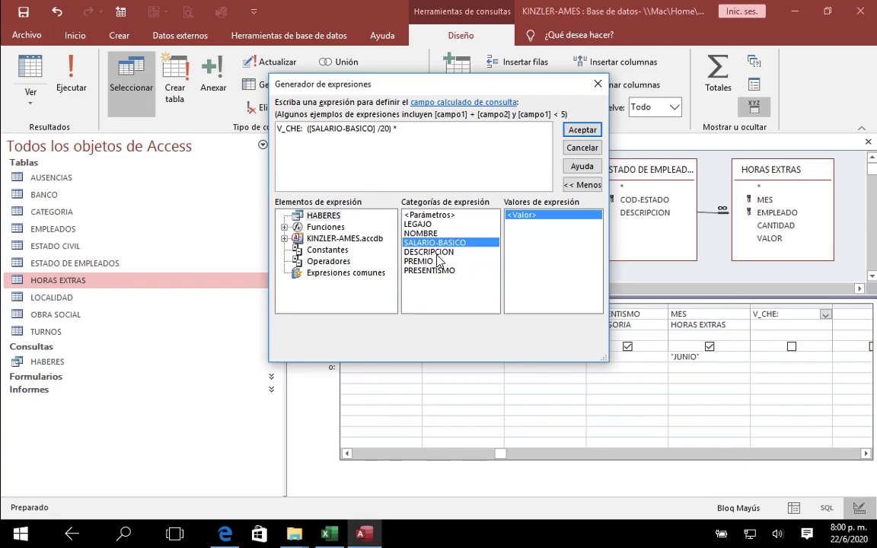
pyautogui.click(284, 238)
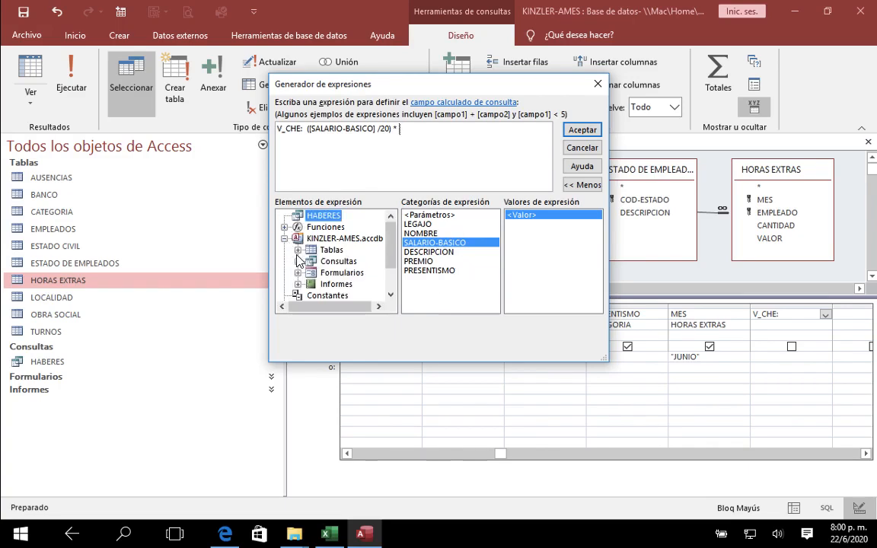
pyautogui.click(298, 250)
pyautogui.click(358, 295)
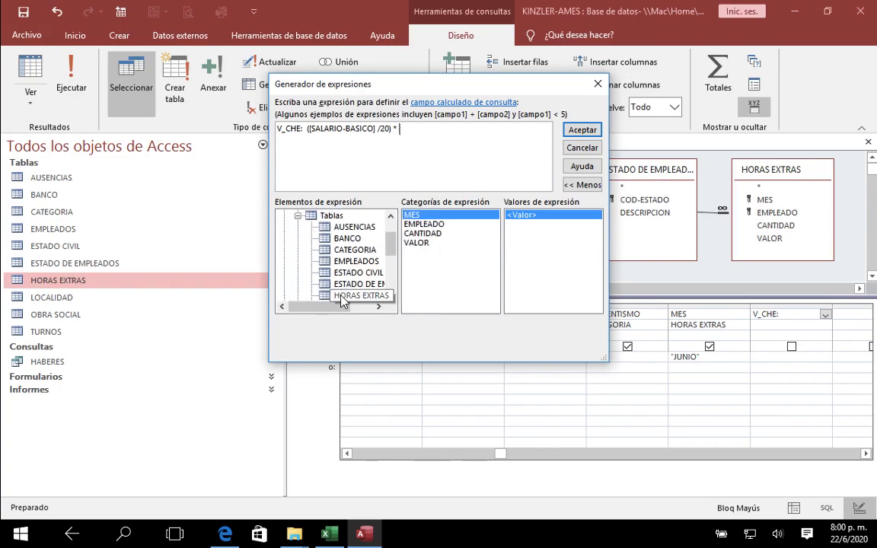
pyautogui.click(391, 295)
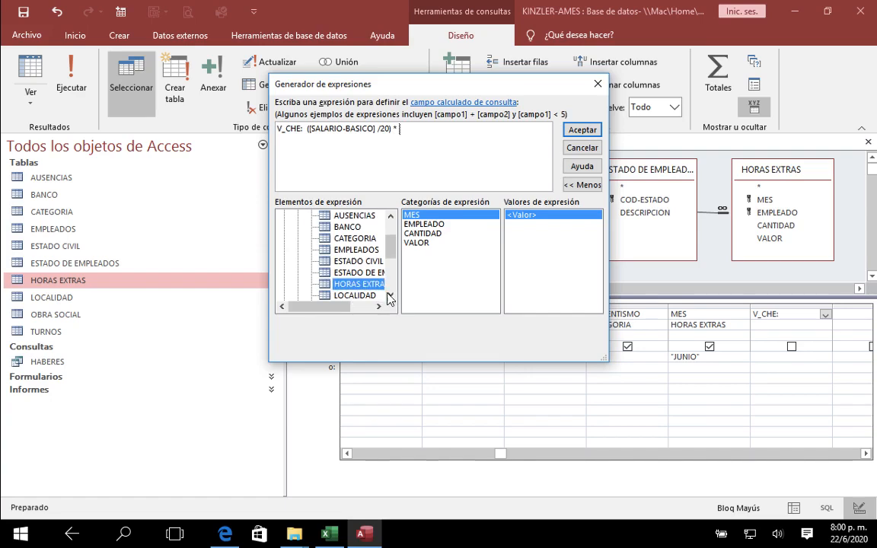
pyautogui.doubleClick(427, 234)
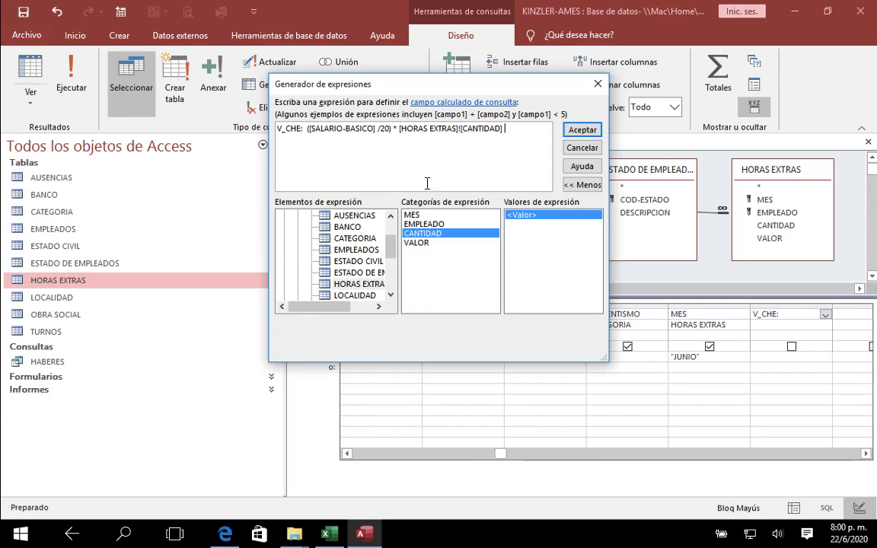
pyautogui.click(582, 147)
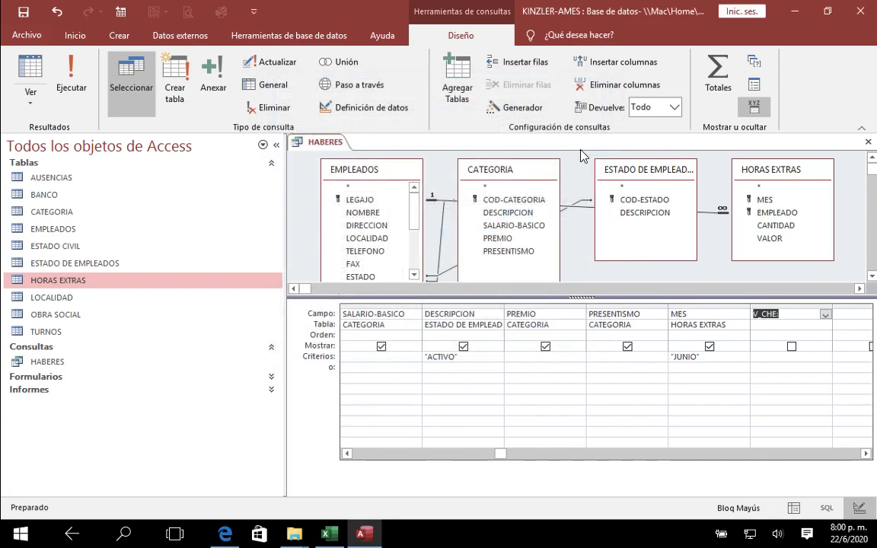
# Step: Examine the VALOR field of the first two records in the HORAS EXTRAS table and close the table
pyautogui.doubleClick(58, 281)
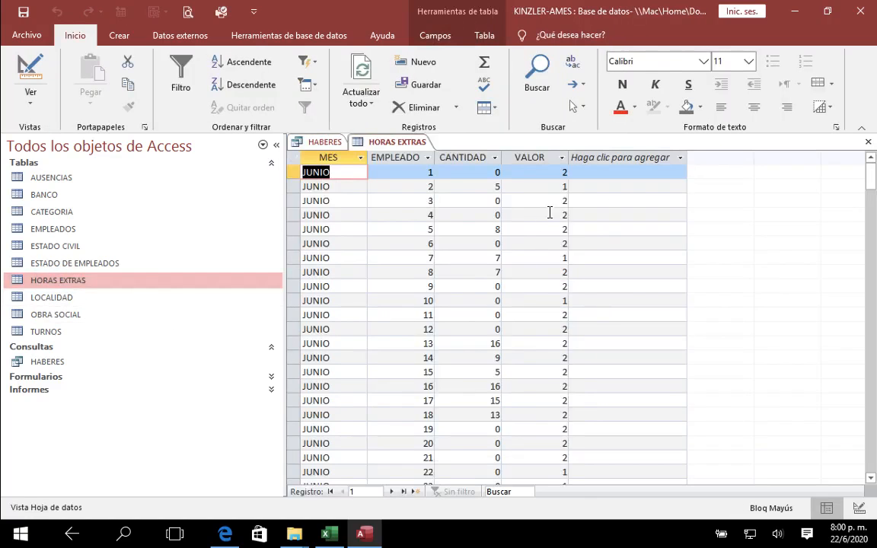
pyautogui.click(545, 172)
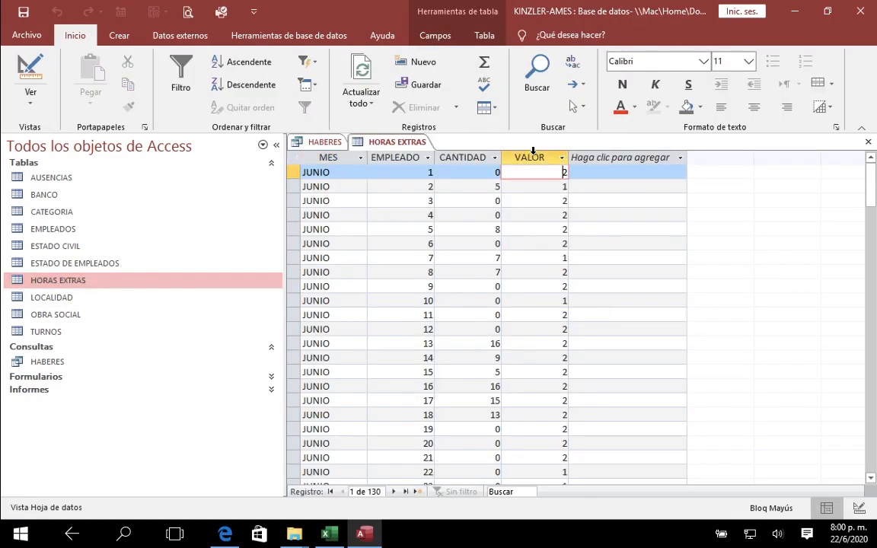
pyautogui.click(559, 187)
pyautogui.doubleClick(573, 186)
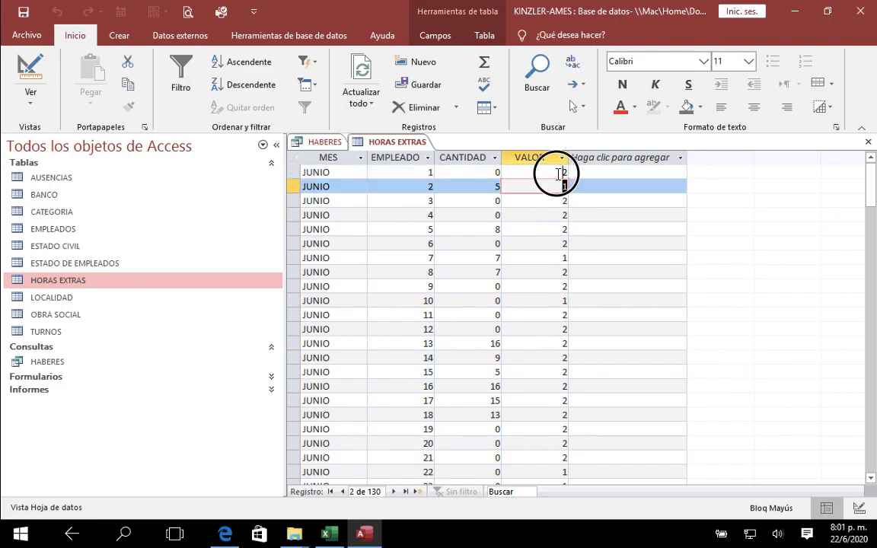
pyautogui.doubleClick(565, 172)
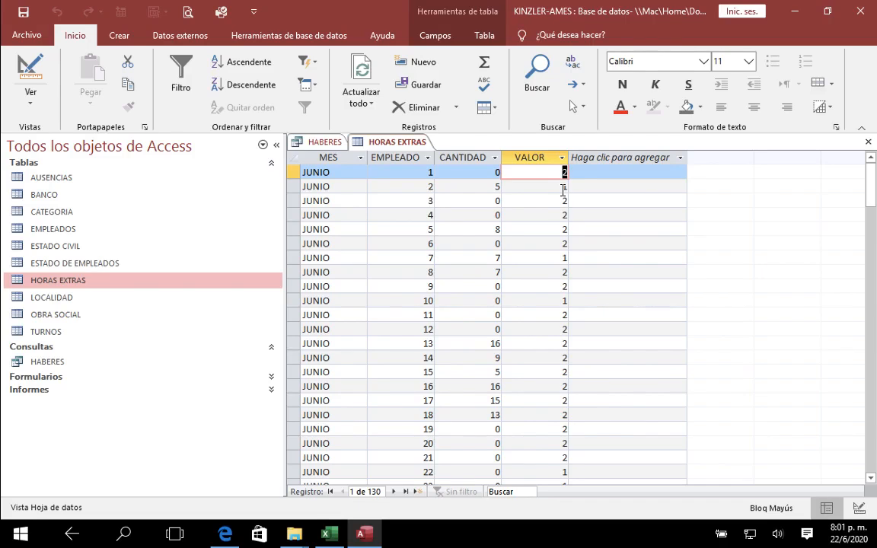
pyautogui.click(564, 189)
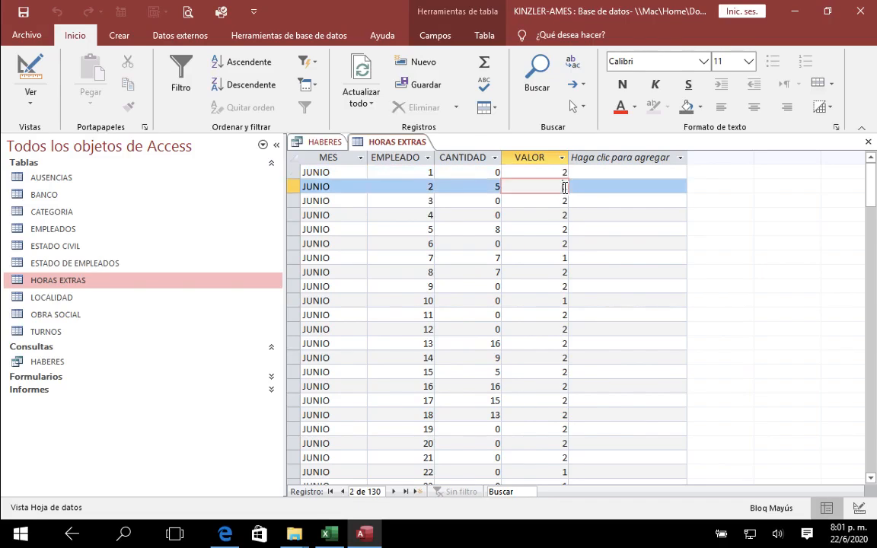
pyautogui.press('BackSpace')
pyautogui.write('1')
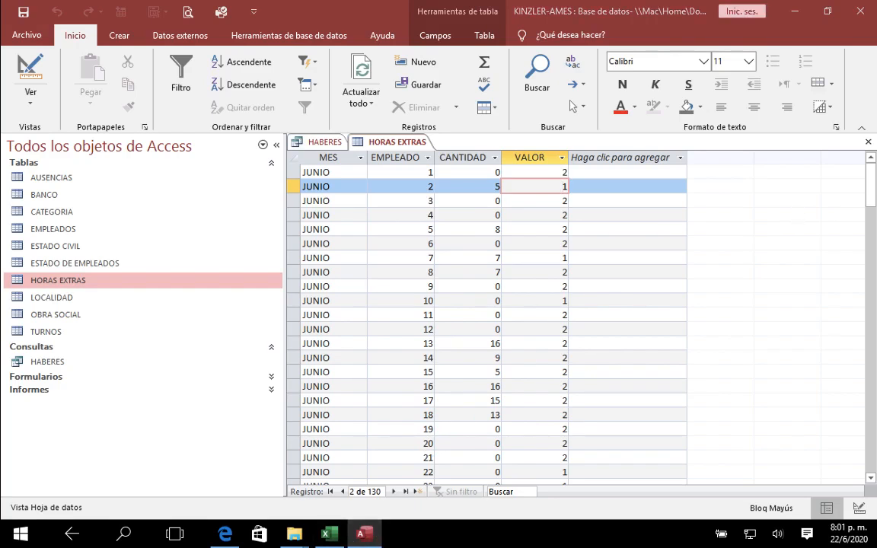
pyautogui.click(869, 144)
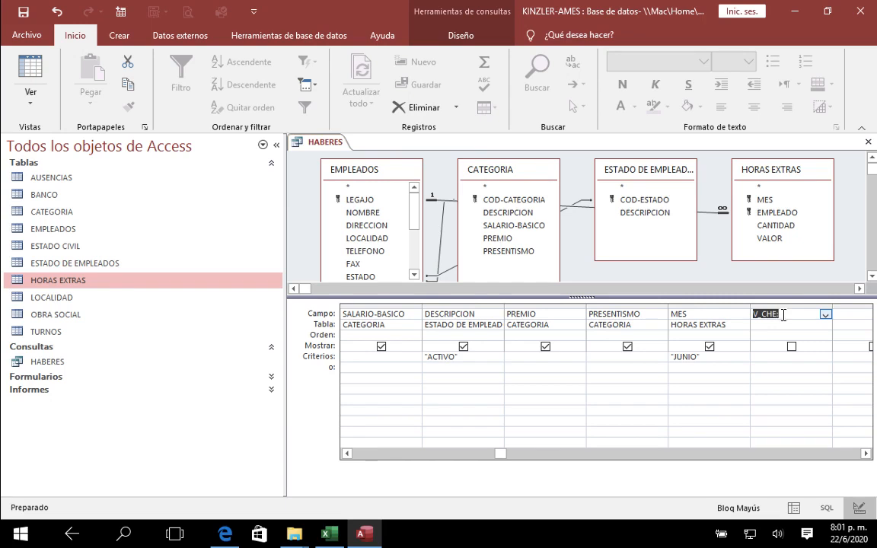
# Step: Reopen the V_CHE field in the Expression Builder and begin its formula with ( [SALARIO-BASICO] /20)
pyautogui.click(462, 37)
pyautogui.click(512, 110)
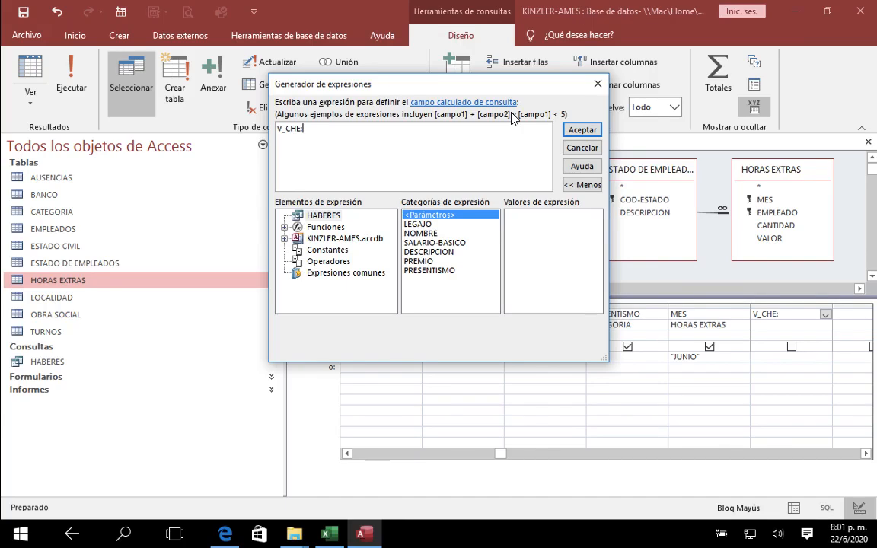
pyautogui.write(':(')
pyautogui.click(478, 242)
pyautogui.doubleClick(479, 242)
pyautogui.write('/20)')
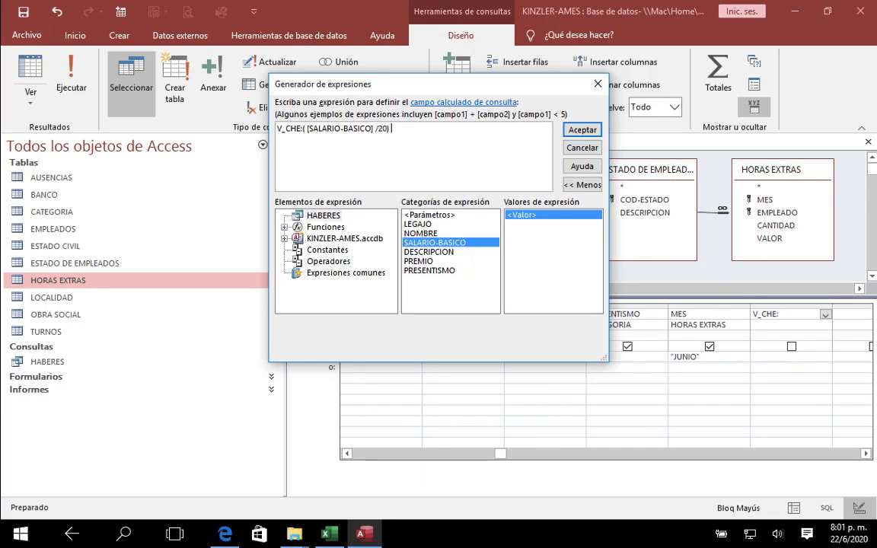
pyautogui.write(' *')
# Step: Complete the V_CHE formula with * [HORAS EXTRAS]![CANTIDAD] ) / [HORAS EXTRAS]![VALOR] and accept the expression
pyautogui.click(284, 239)
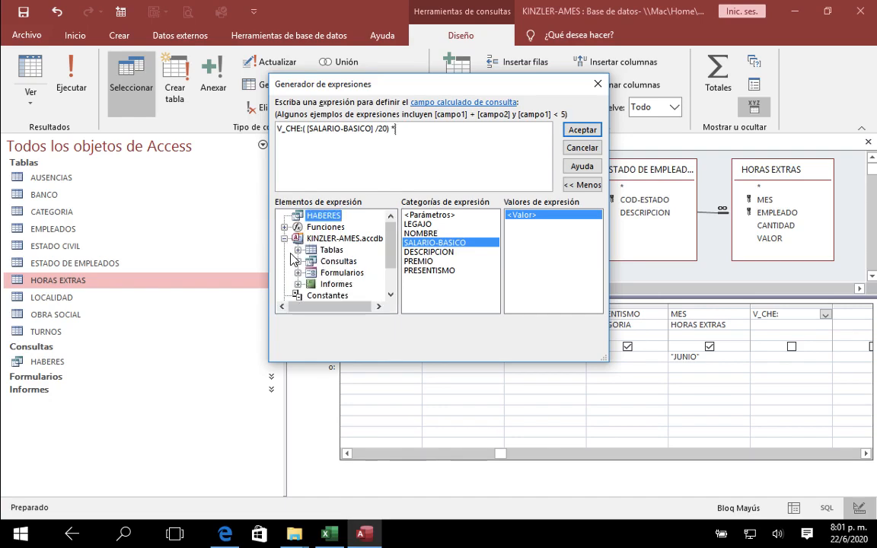
pyautogui.click(298, 250)
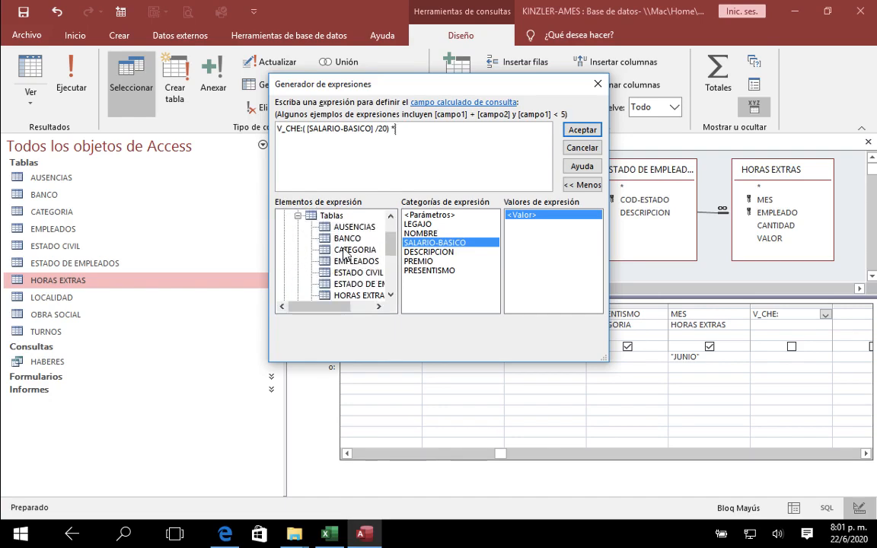
pyautogui.click(346, 295)
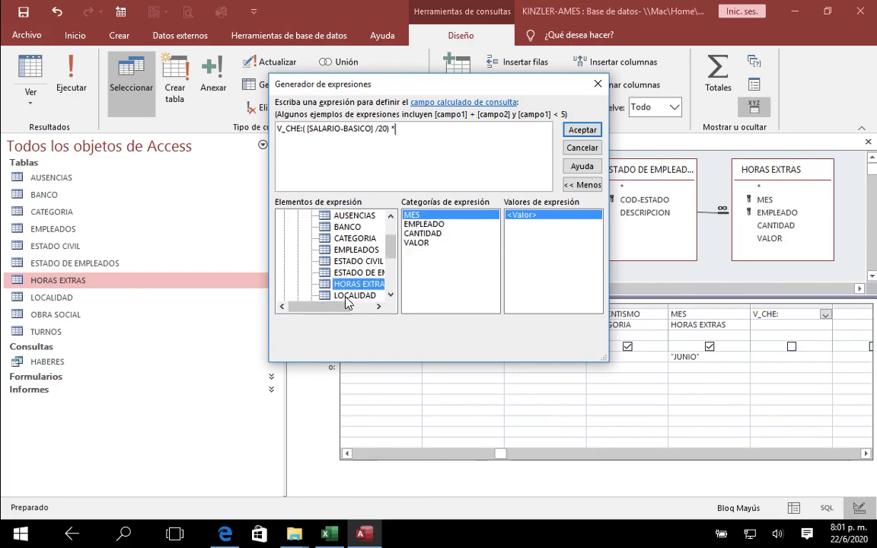
pyautogui.click(424, 233)
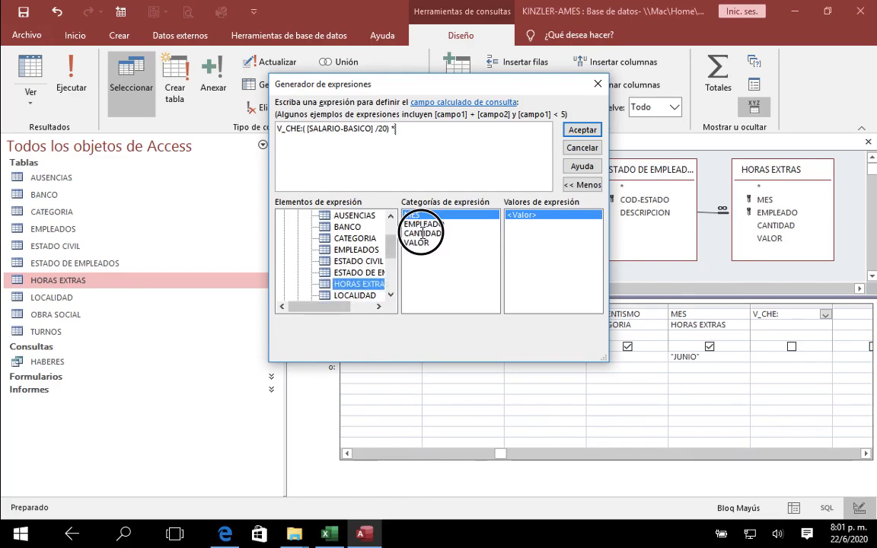
pyautogui.doubleClick(423, 233)
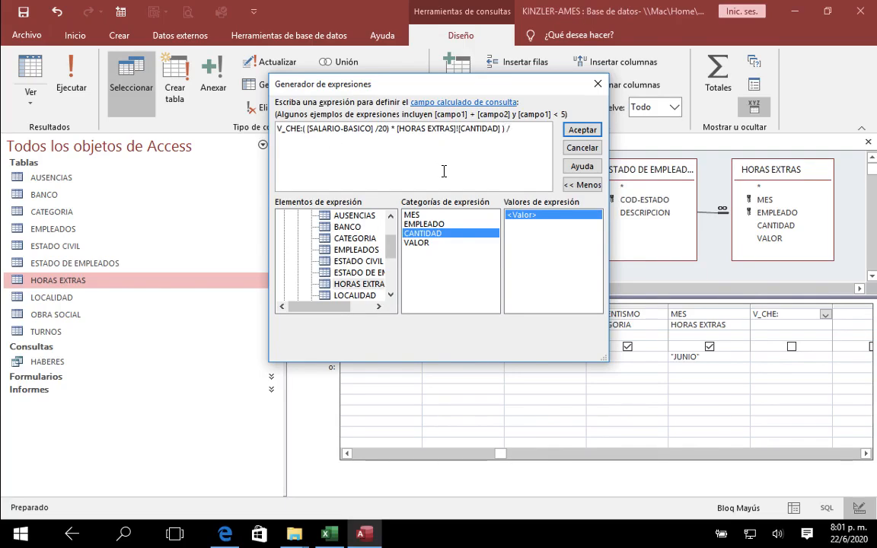
pyautogui.doubleClick(427, 244)
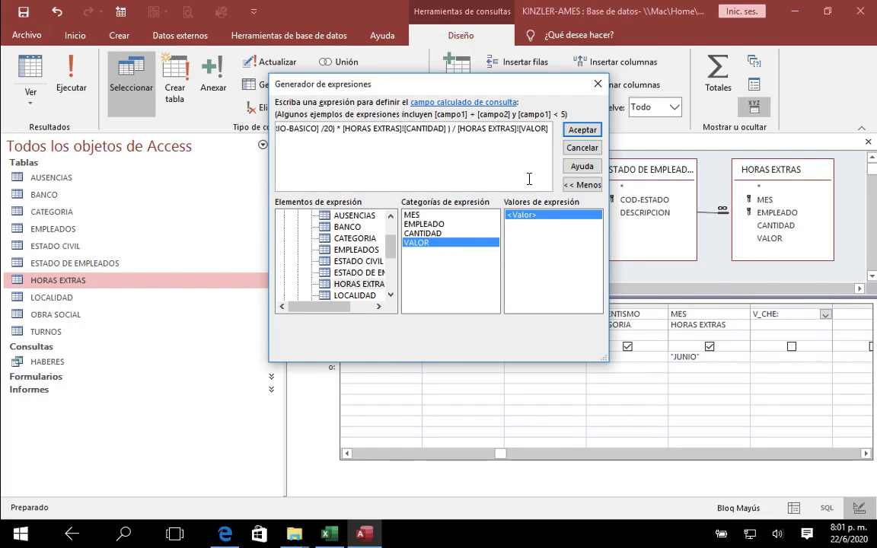
pyautogui.click(583, 131)
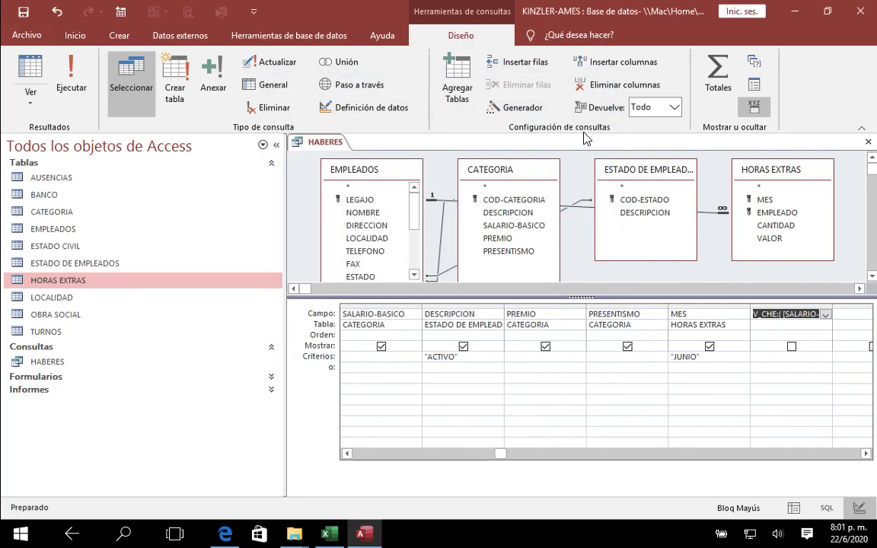
# Step: Try to close the HABERES query with its changes saved, and return to the V_CHE field
pyautogui.click(868, 142)
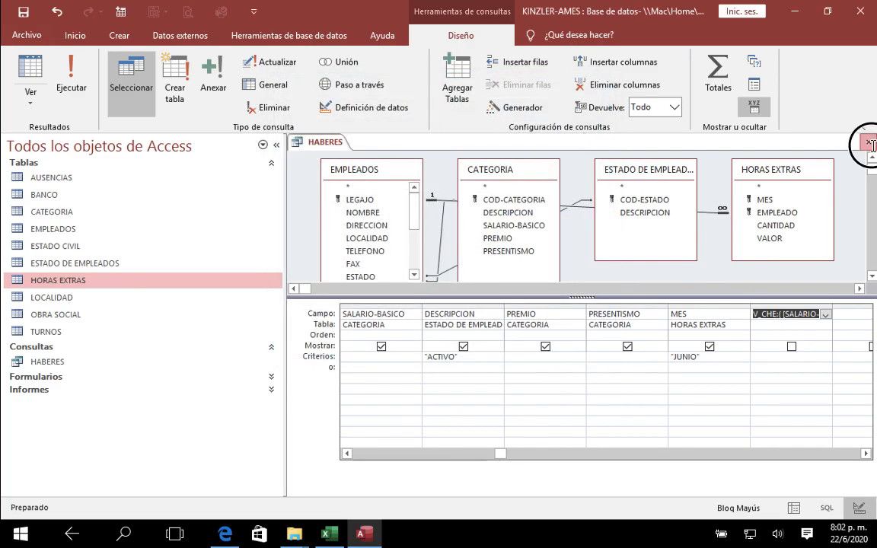
pyautogui.click(367, 305)
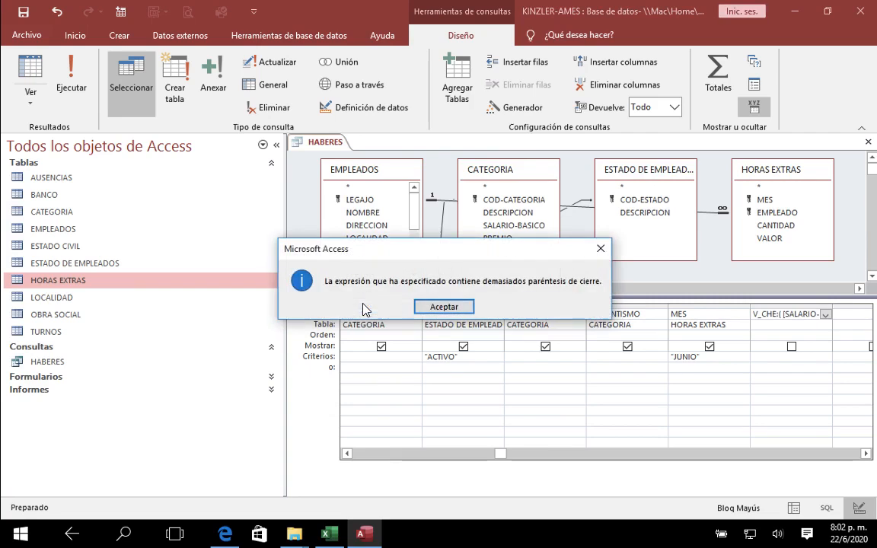
pyautogui.click(440, 307)
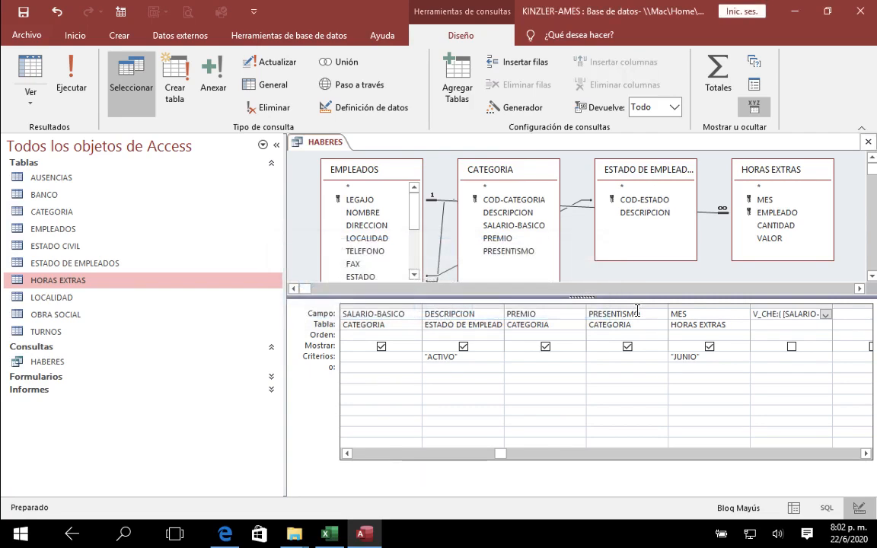
pyautogui.click(784, 315)
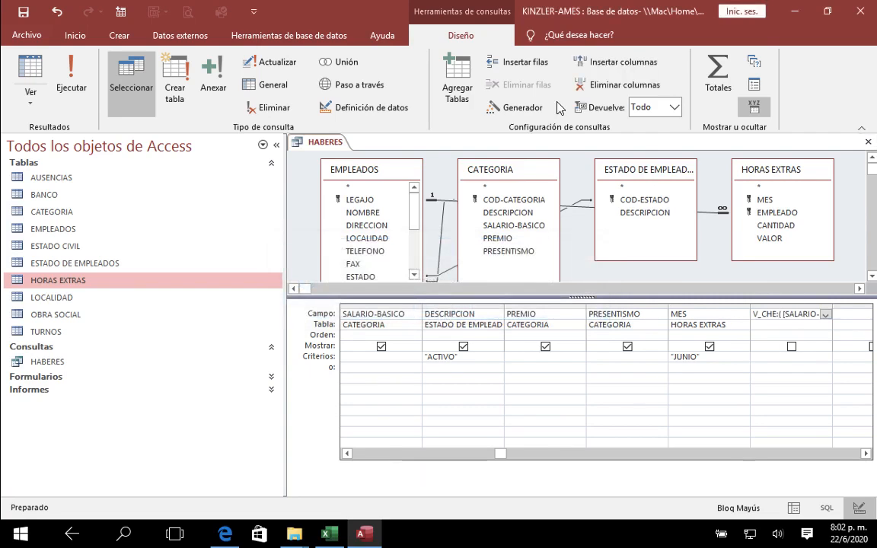
# Step: Reopen and accept the V_CHE expression unchanged, and try again to close the HABERES query with its changes saved
pyautogui.click(504, 103)
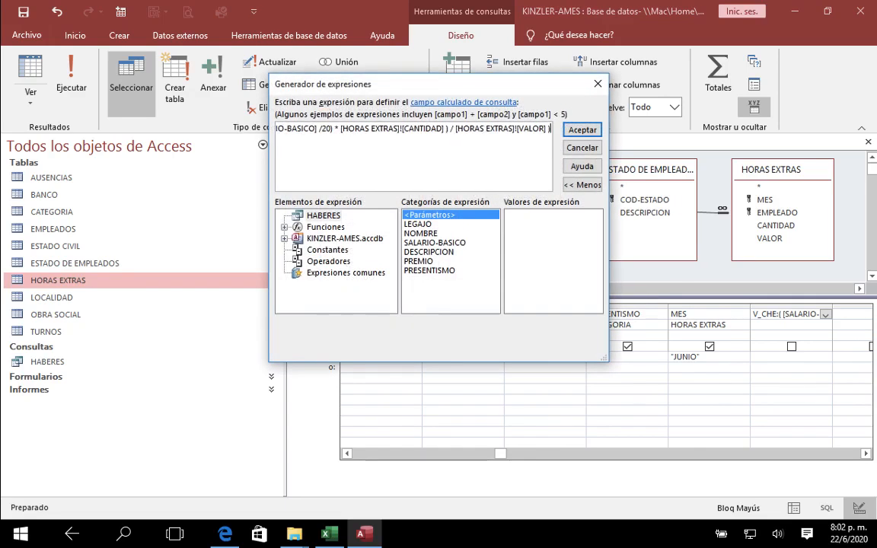
pyautogui.press('Return')
pyautogui.click(576, 132)
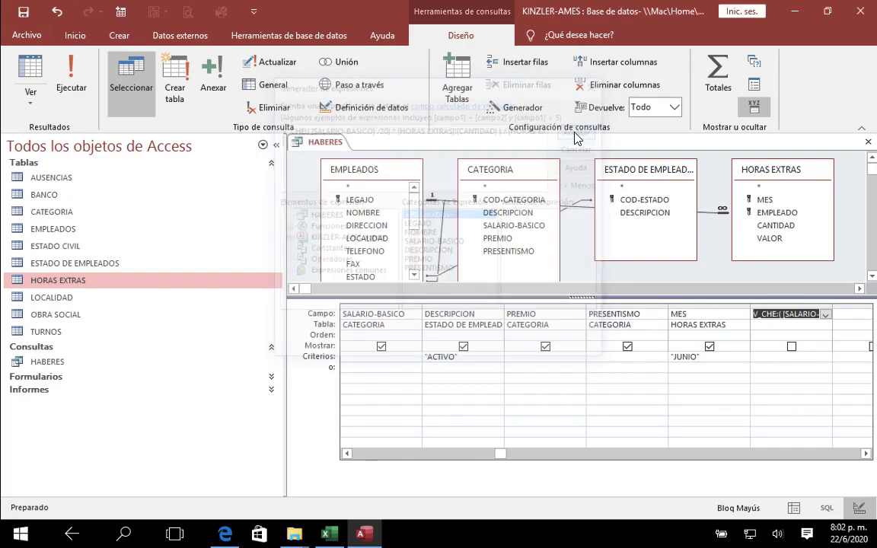
pyautogui.click(868, 142)
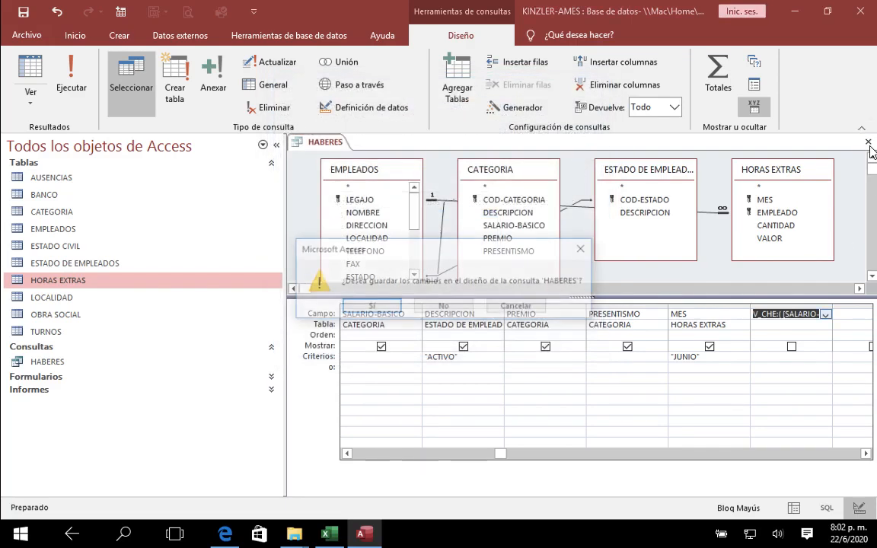
pyautogui.click(383, 308)
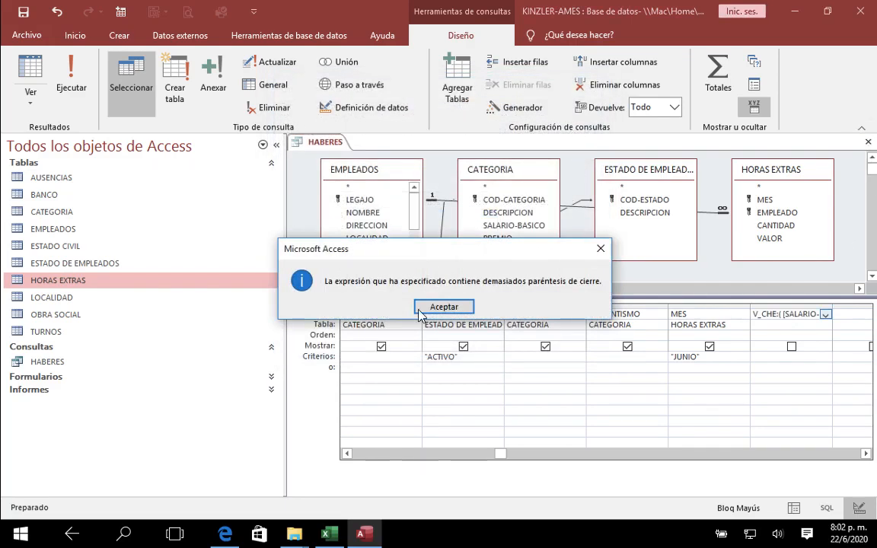
pyautogui.click(441, 309)
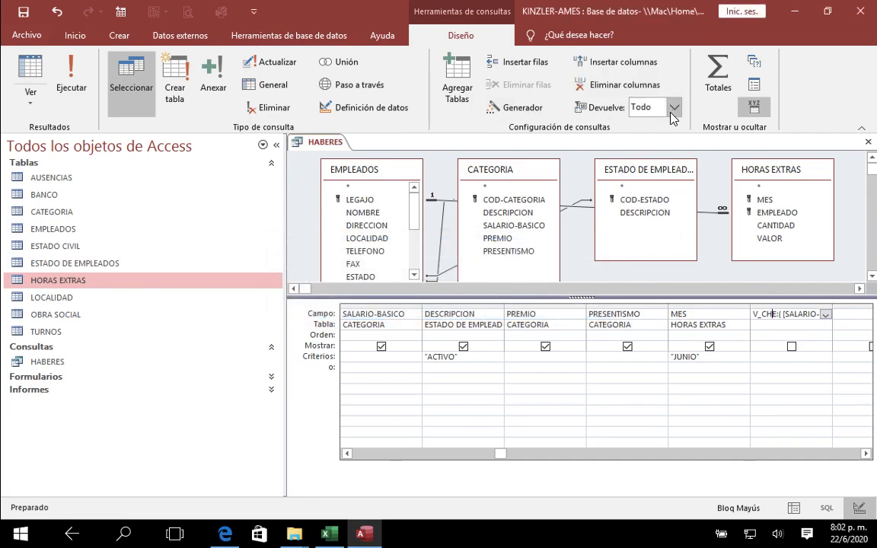
# Step: Add a second opening parenthesis before [SALARIO-BASICO] in the V_CHE expression, accept it, and try to close HABERES with its changes saved
pyautogui.click(499, 107)
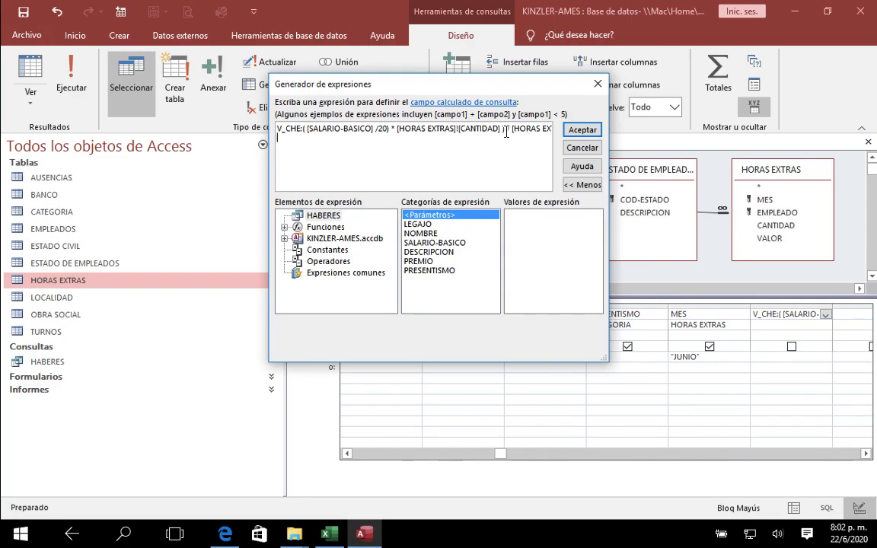
pyautogui.click(307, 130)
pyautogui.press('BackSpace')
pyautogui.press('BackSpace')
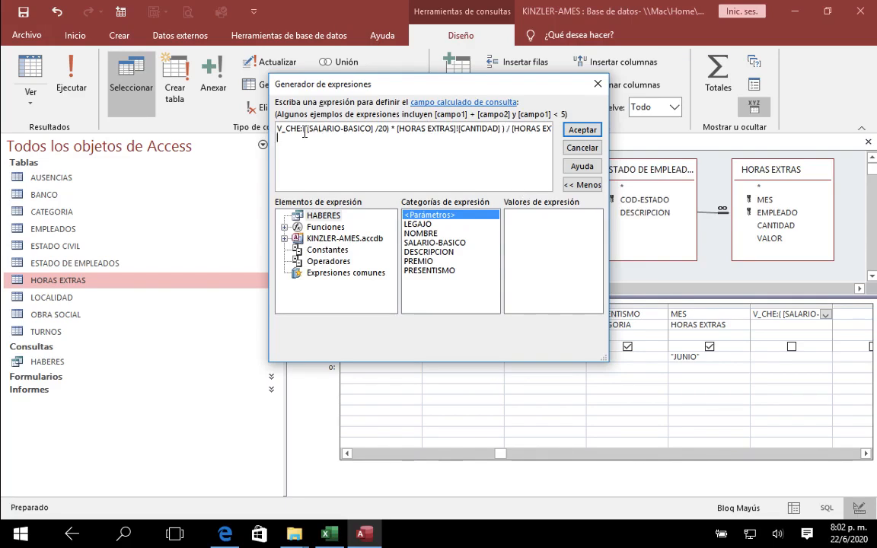
pyautogui.click(392, 129)
pyautogui.click(305, 129)
pyautogui.press('BackSpace')
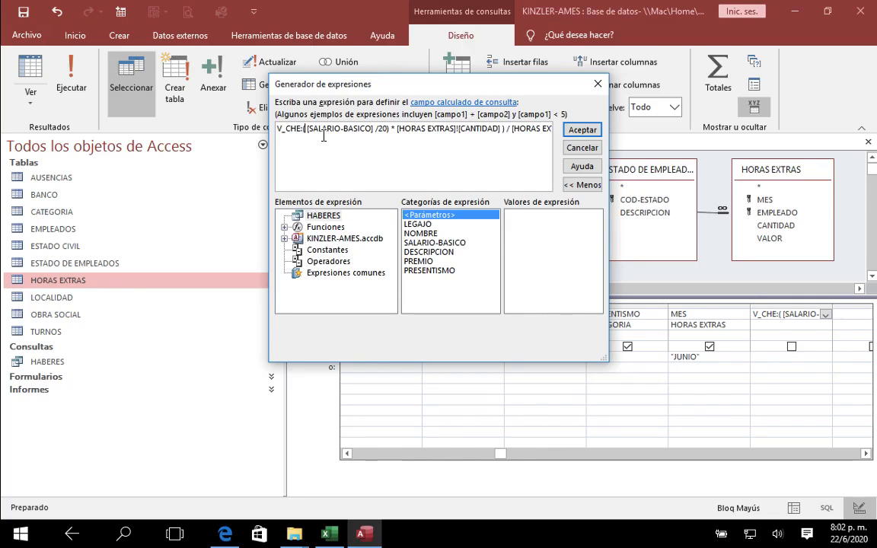
pyautogui.write('(')
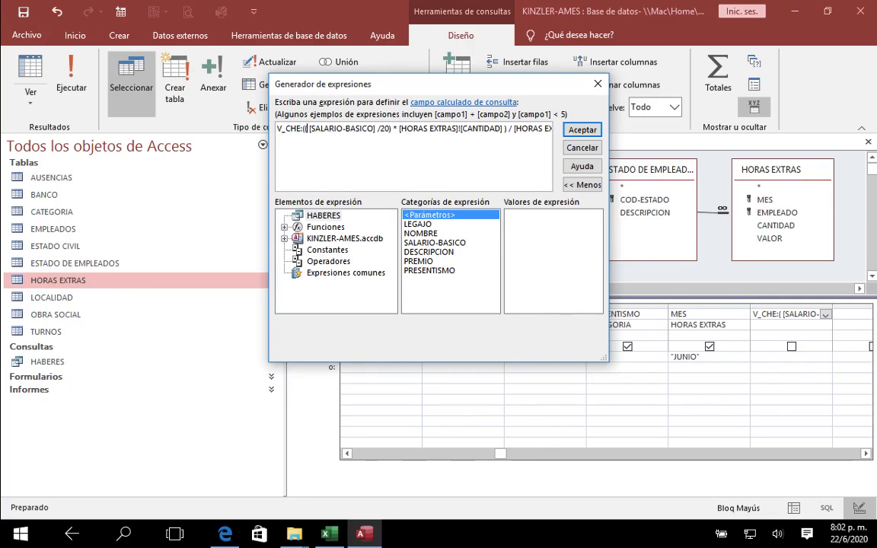
pyautogui.click(582, 130)
pyautogui.click(868, 142)
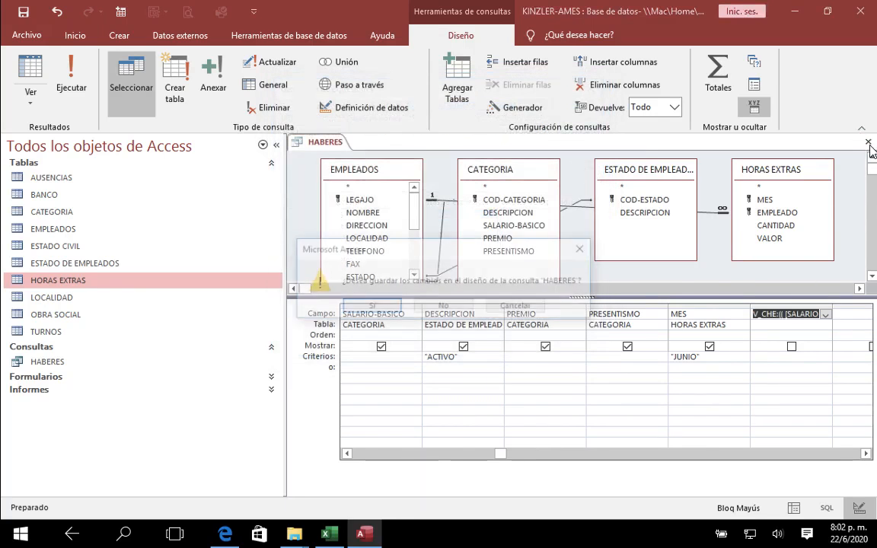
pyautogui.click(375, 306)
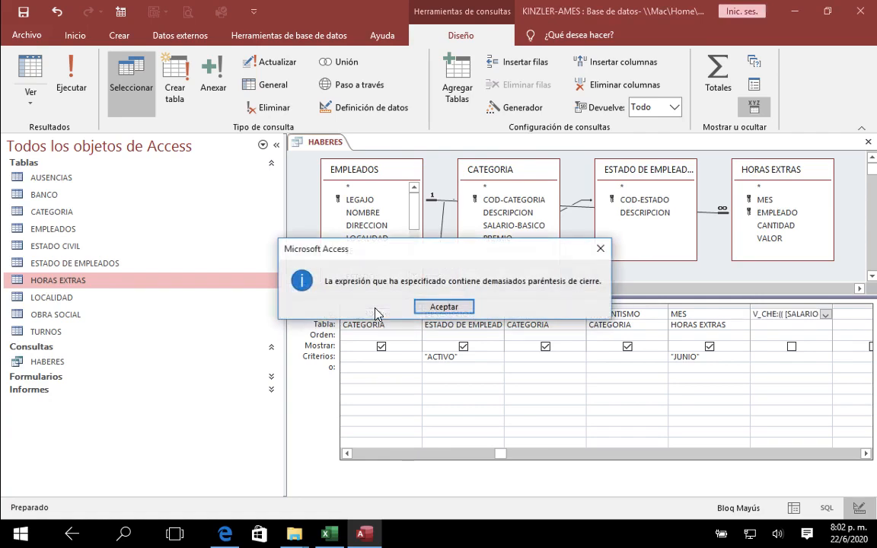
pyautogui.click(408, 306)
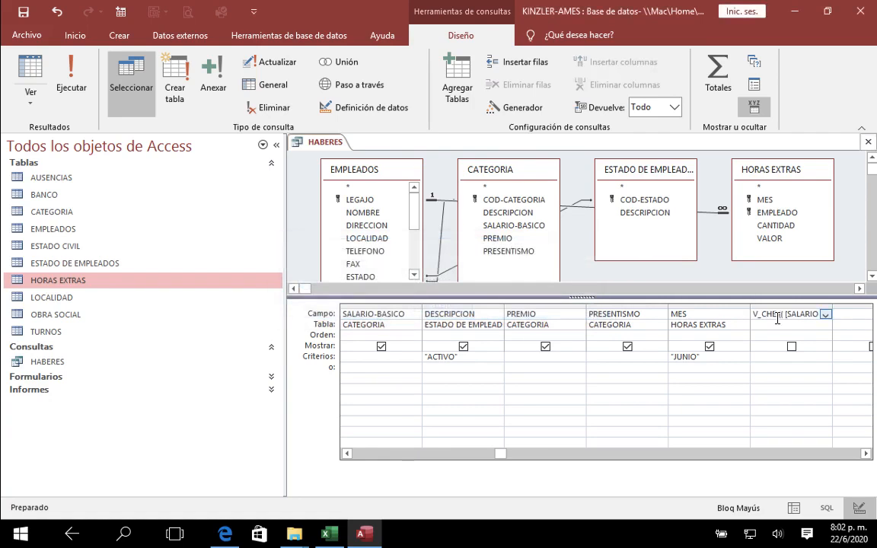
# Step: Replace the whole V_CHE expression in the Expression Builder with V_CHE:( [SALARIO-BASICO] /20) *
pyautogui.click(512, 105)
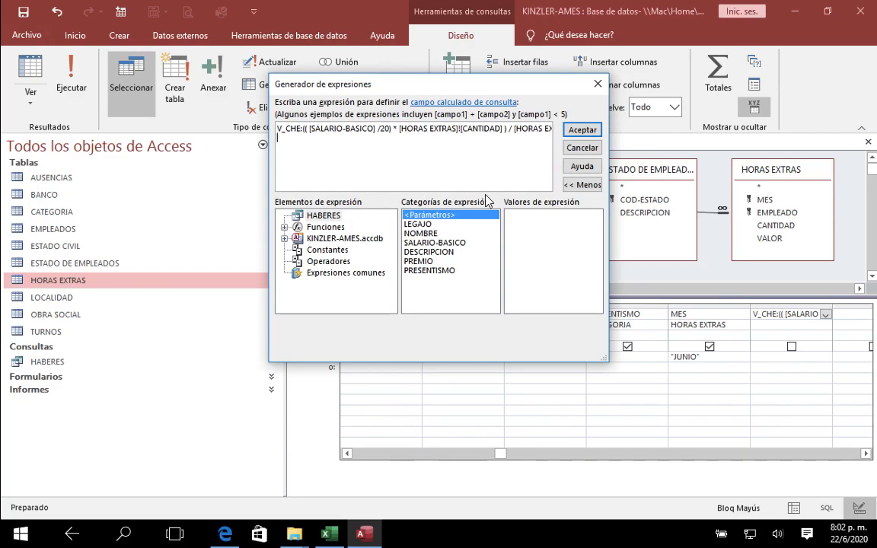
pyautogui.hotkey('ctrl', 'a')
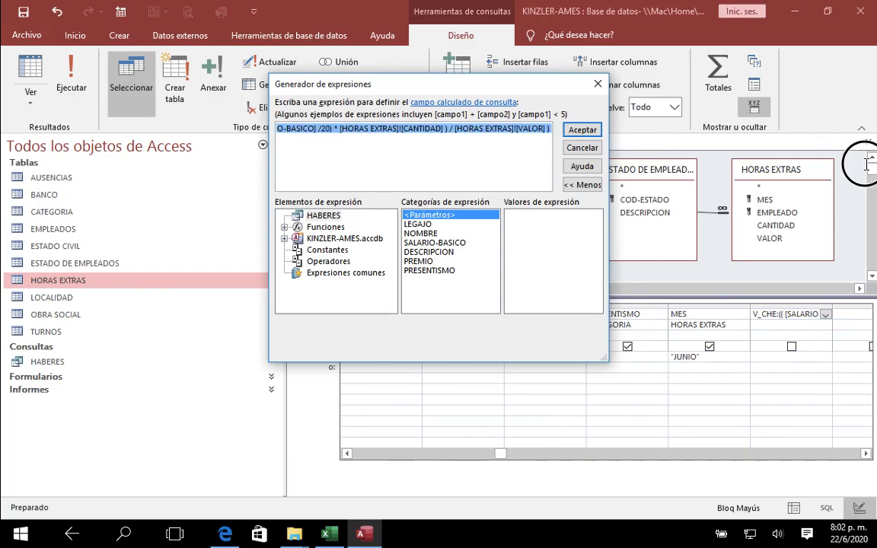
pyautogui.write('V_CHE:(')
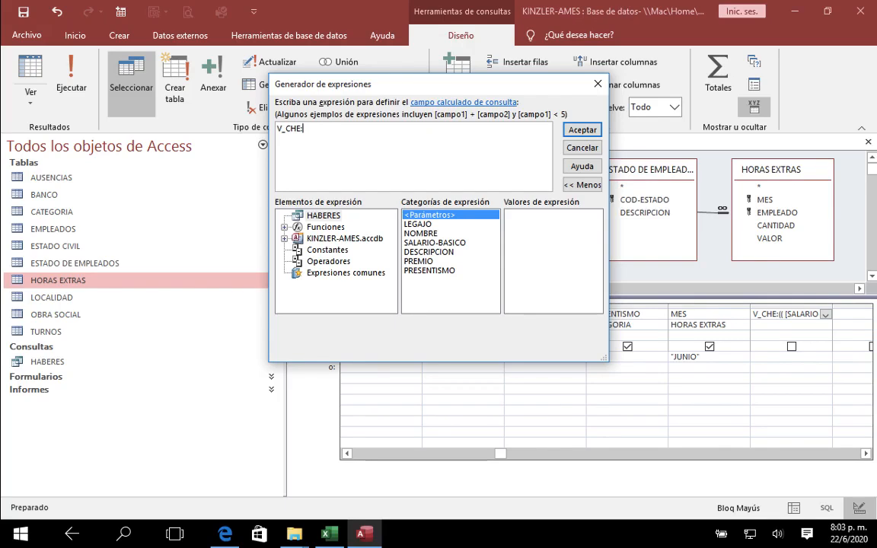
pyautogui.click(434, 242)
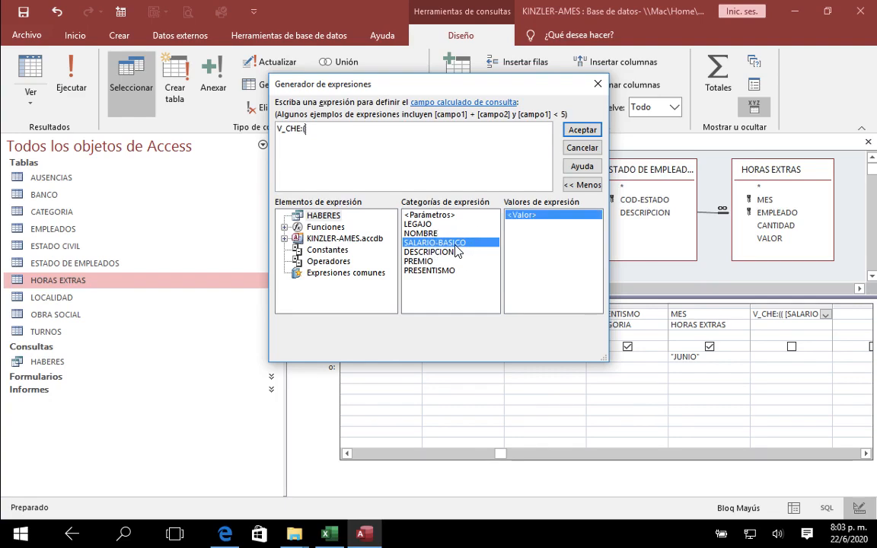
pyautogui.doubleClick(456, 245)
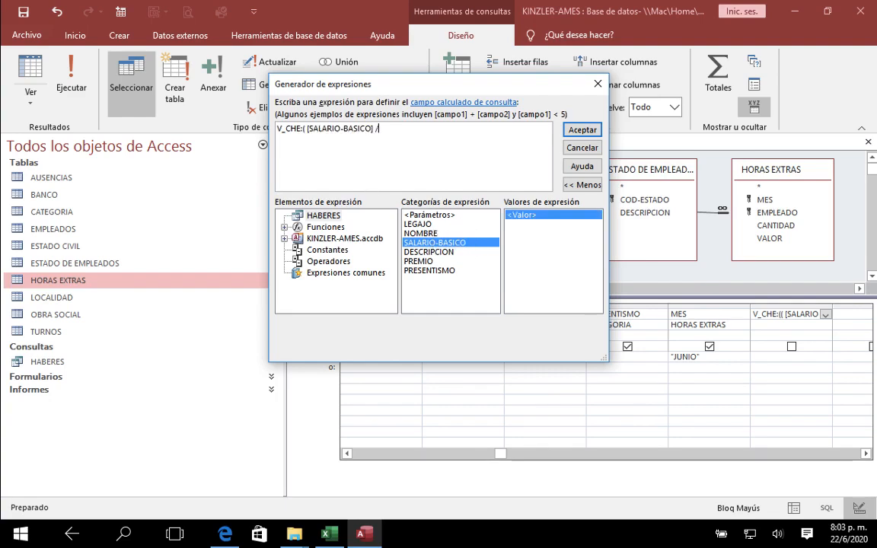
pyautogui.write('/20')
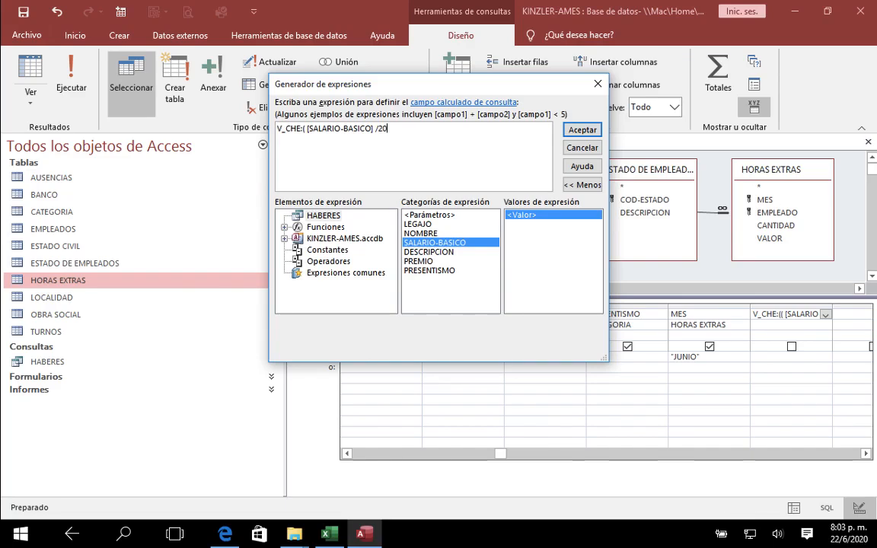
pyautogui.write('0')
# Step: Append the CANTIDAD field of the HORAS EXTRAS table and a closing parenthesis to the V_CHE expression
pyautogui.click(284, 238)
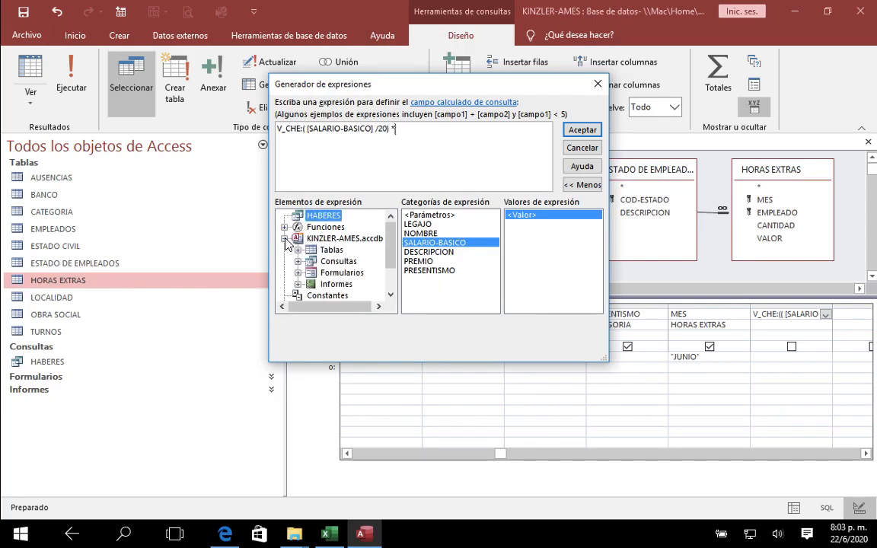
pyautogui.click(298, 251)
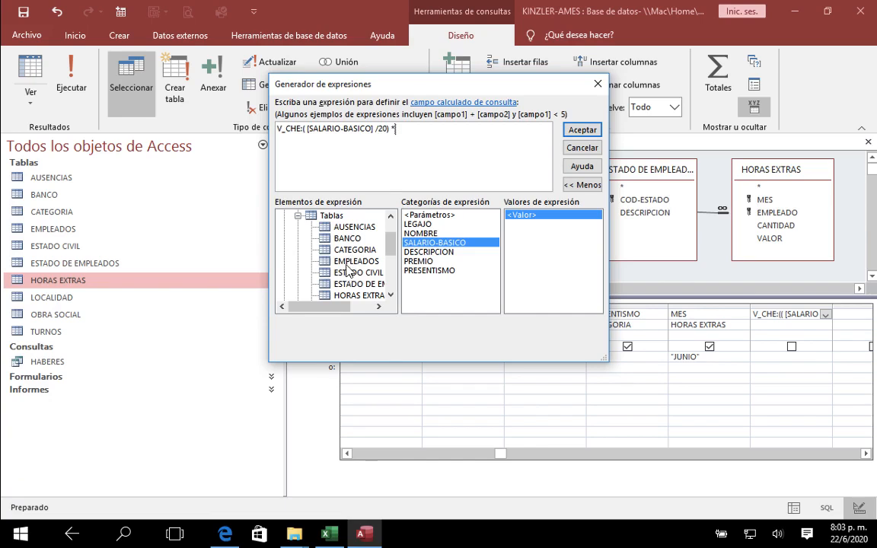
pyautogui.click(355, 261)
pyautogui.click(495, 261)
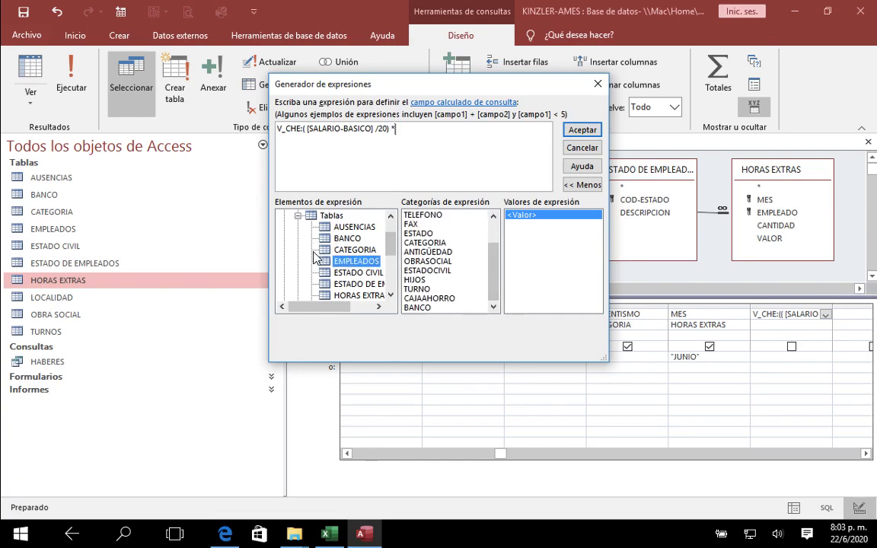
pyautogui.click(325, 297)
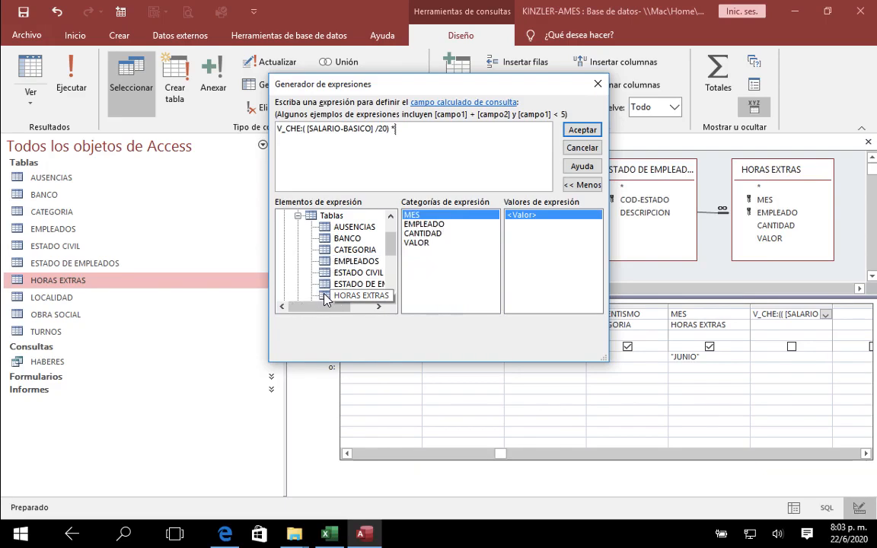
pyautogui.click(425, 233)
pyautogui.doubleClick(424, 233)
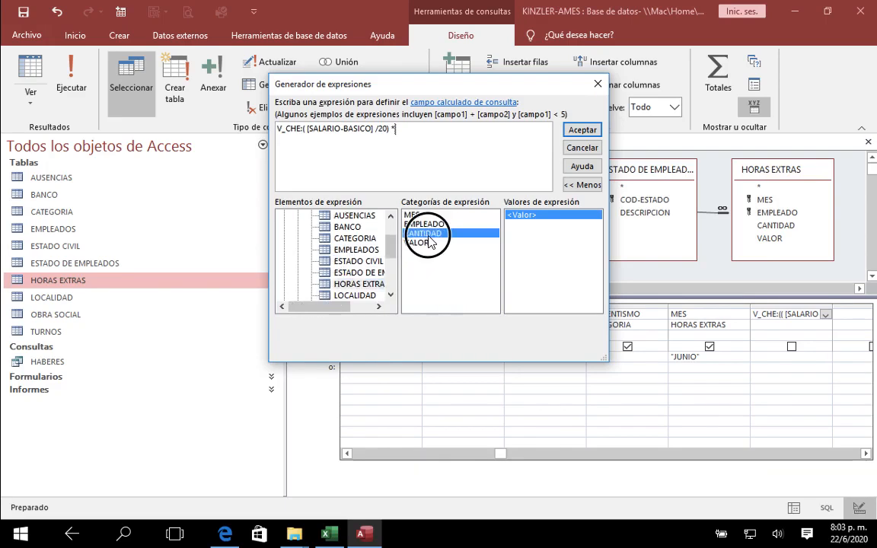
pyautogui.write(')')
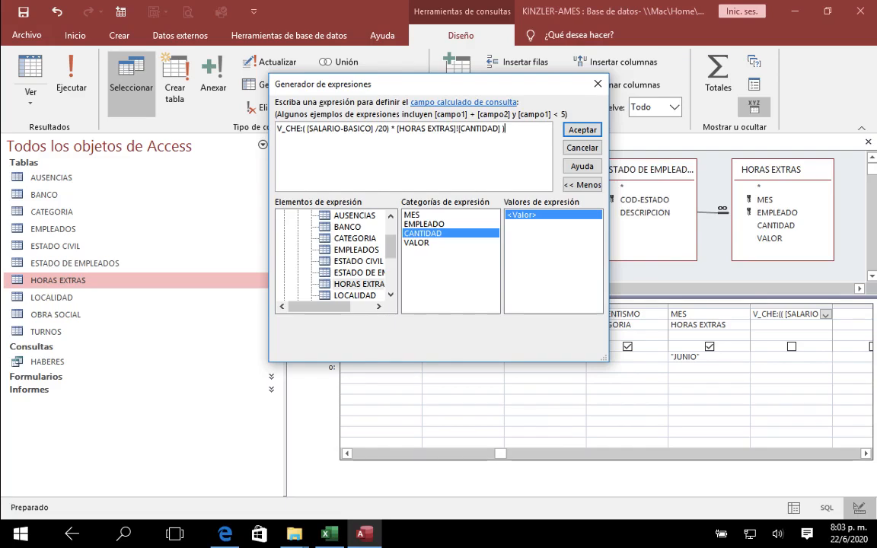
# Step: Insert a second opening parenthesis after V_CHE:, append / [HORAS EXTRAS]![VALOR] to the formula, and accept the expression
pyautogui.click(306, 129)
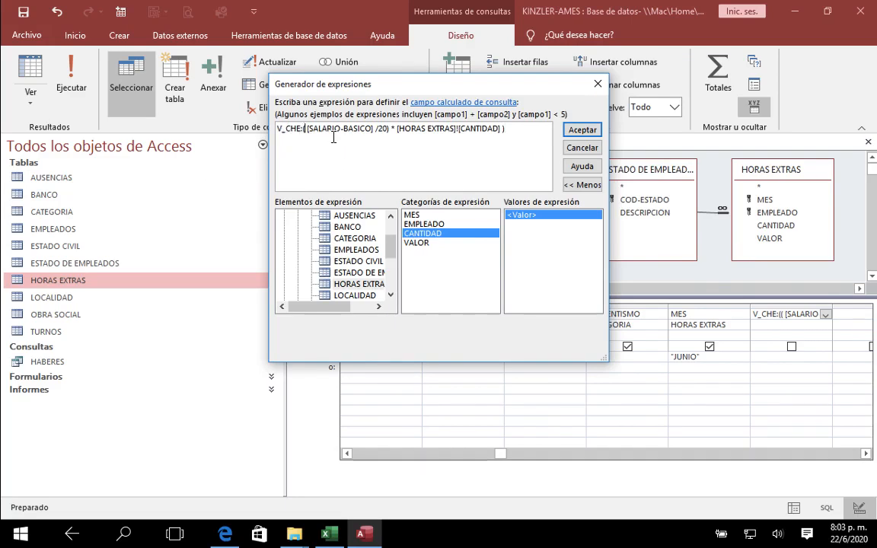
pyautogui.write('(')
pyautogui.click(519, 133)
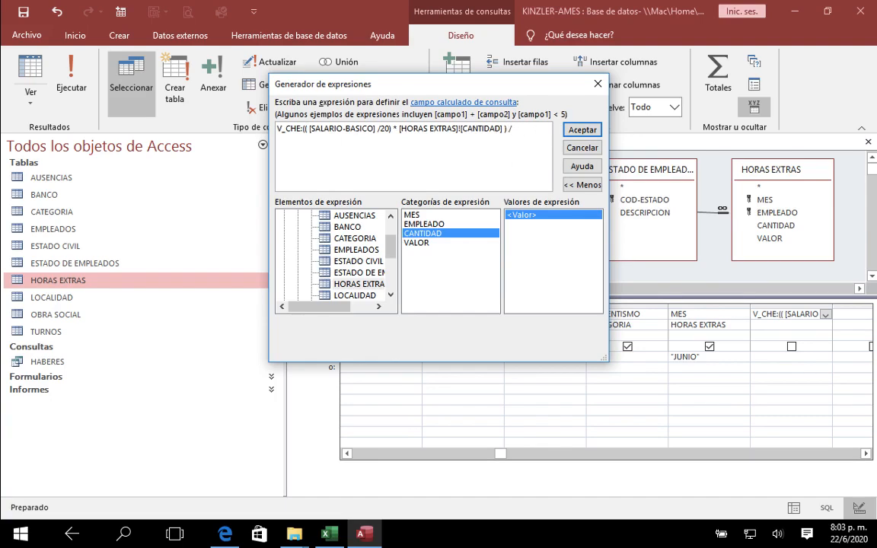
pyautogui.click(416, 242)
pyautogui.doubleClick(416, 243)
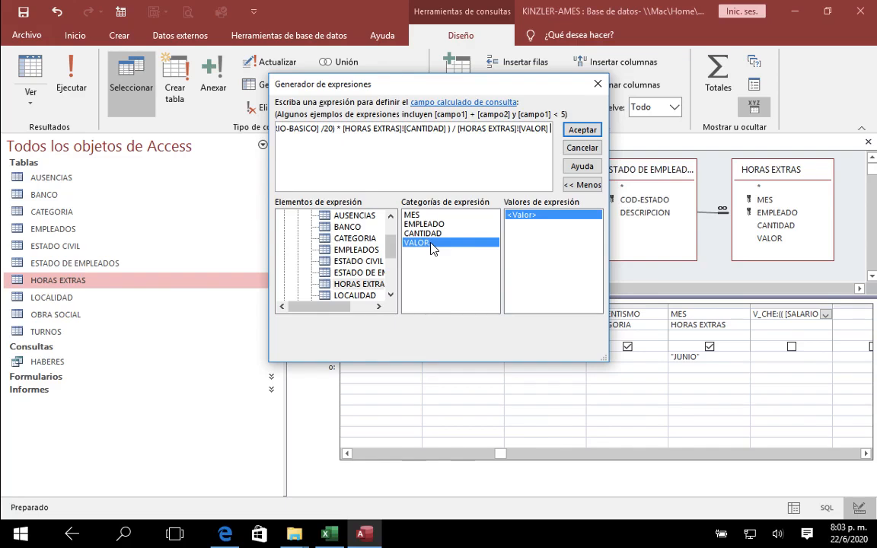
pyautogui.click(583, 129)
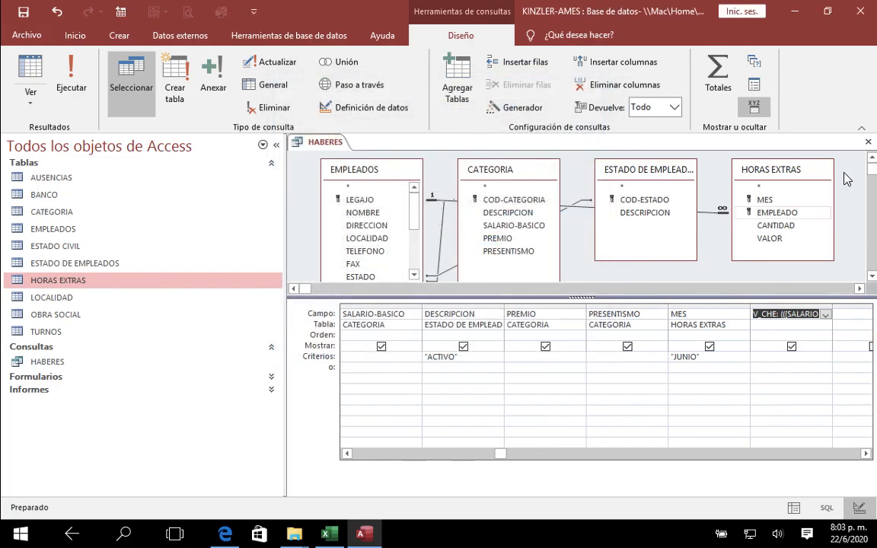
# Step: Close the HABERES query with its changes saved and reopen its datasheet to view the V_CHE column
pyautogui.click(869, 142)
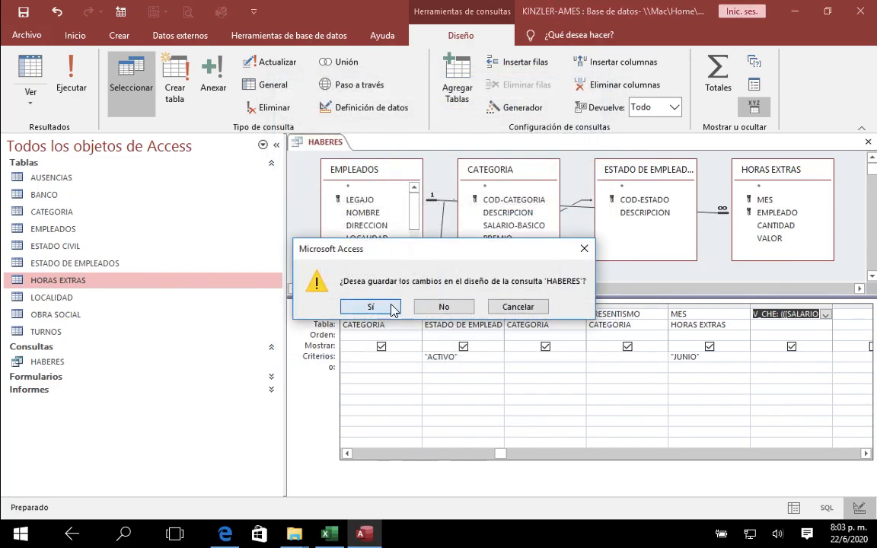
pyautogui.click(384, 305)
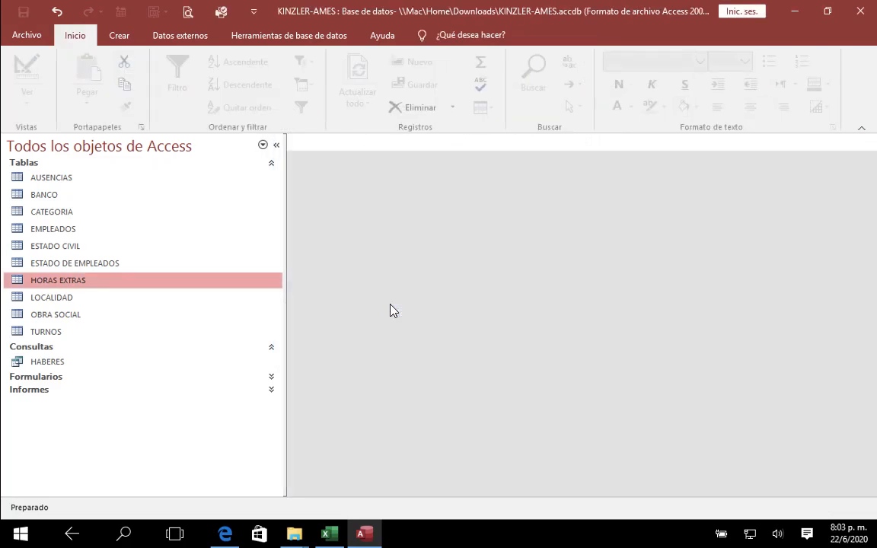
pyautogui.doubleClick(127, 281)
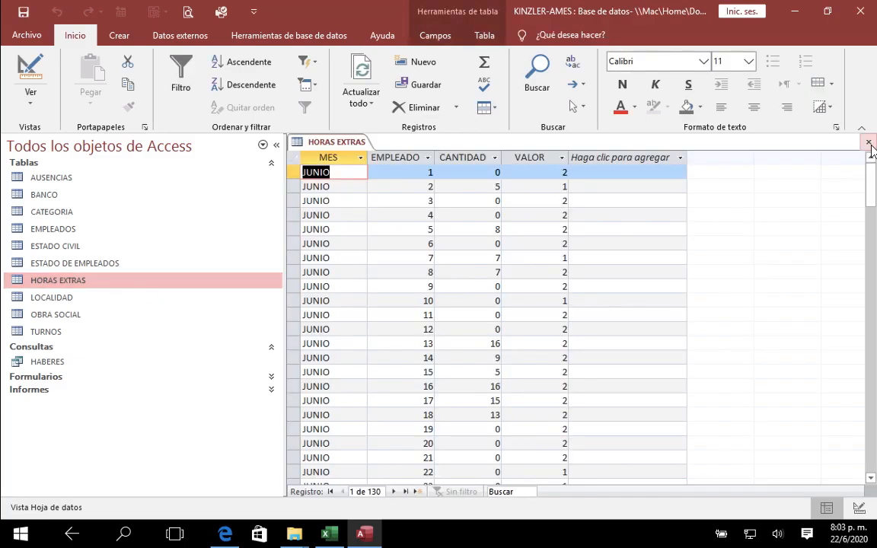
pyautogui.click(869, 142)
pyautogui.doubleClick(88, 362)
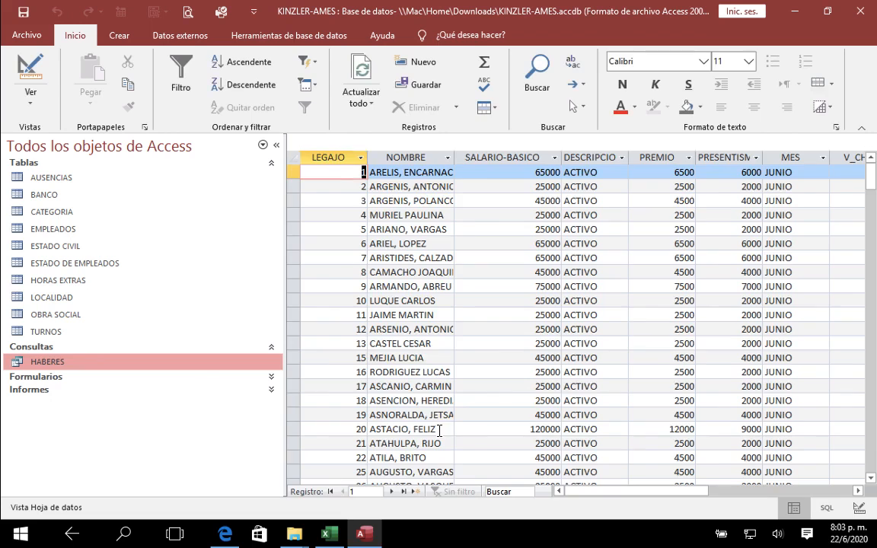
pyautogui.moveTo(567, 488); pyautogui.dragTo(600, 491)
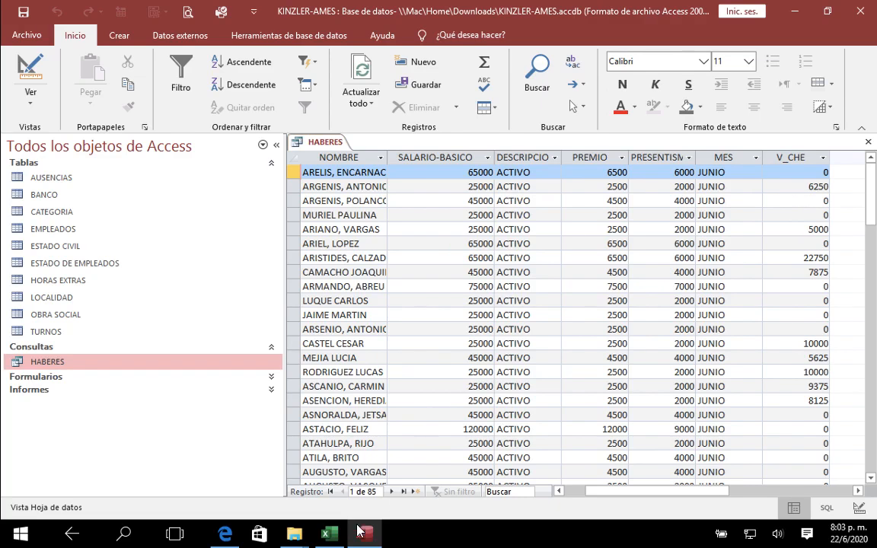
# Step: Switch to the CALCULO sheet in Excel, look up legajo 2, and check the HORASEXTRAS amount and its formula in F9
pyautogui.click(329, 533)
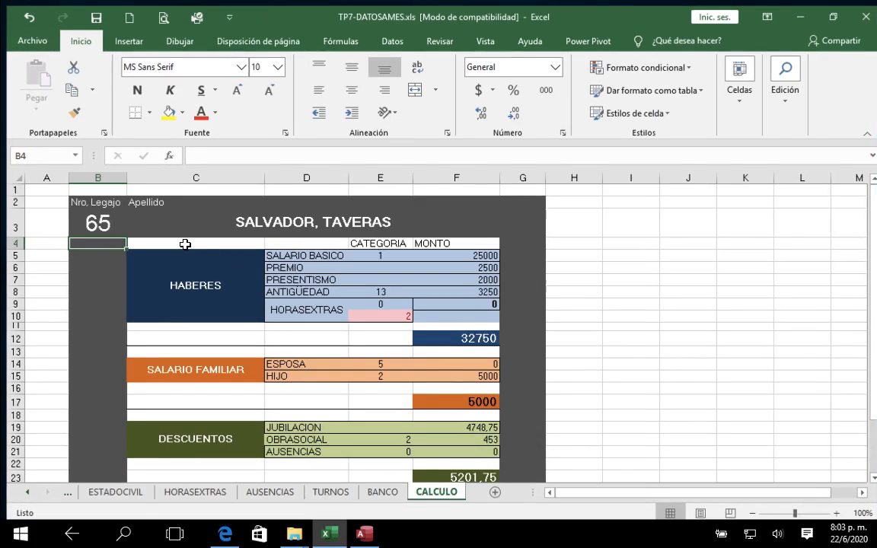
pyautogui.click(93, 220)
pyautogui.write('2')
pyautogui.press('Return')
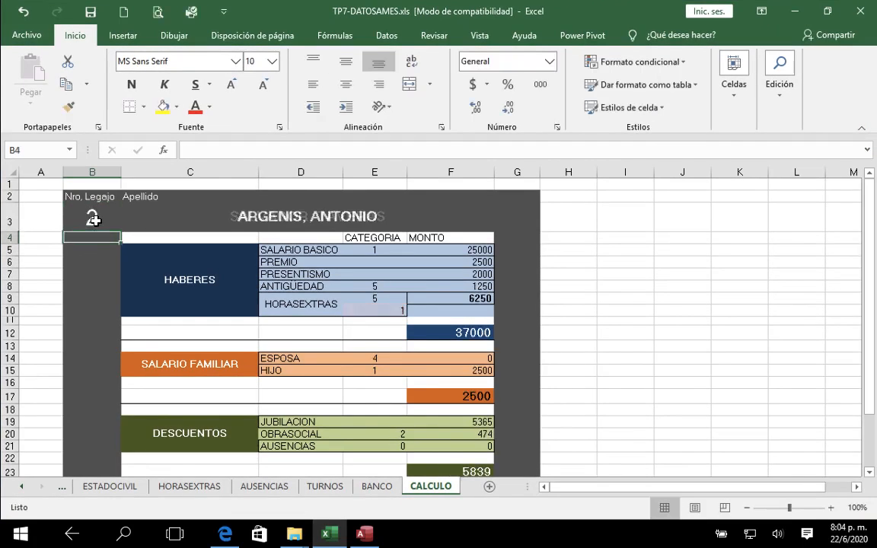
pyautogui.click(473, 300)
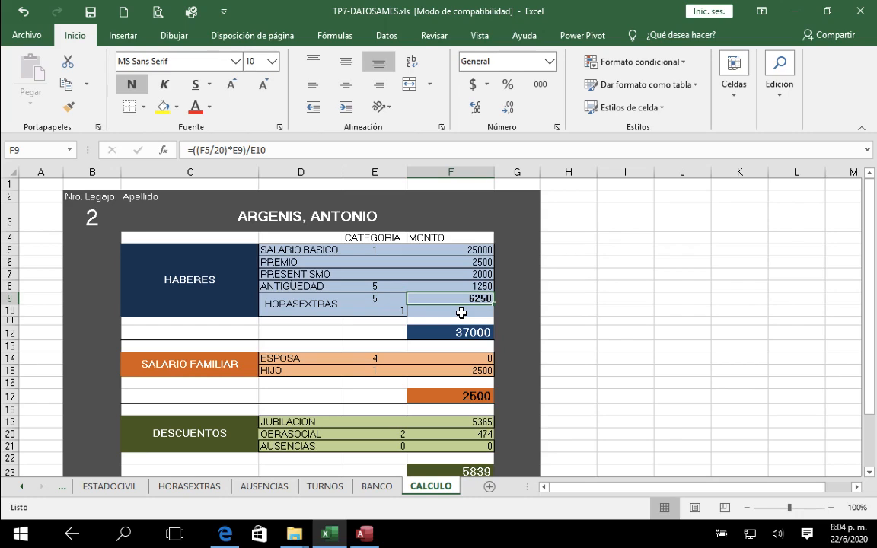
# Step: Look up legajos 50, 51, 52 and 55 in turn on the CALCULO sheet to check their HORASEXTRAS amounts
pyautogui.click(102, 221)
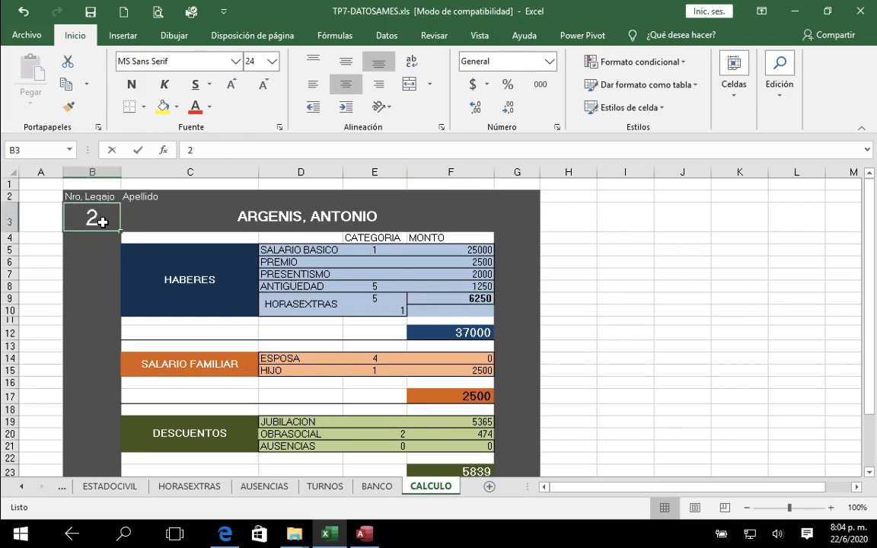
pyautogui.write('50')
pyautogui.press('Return')
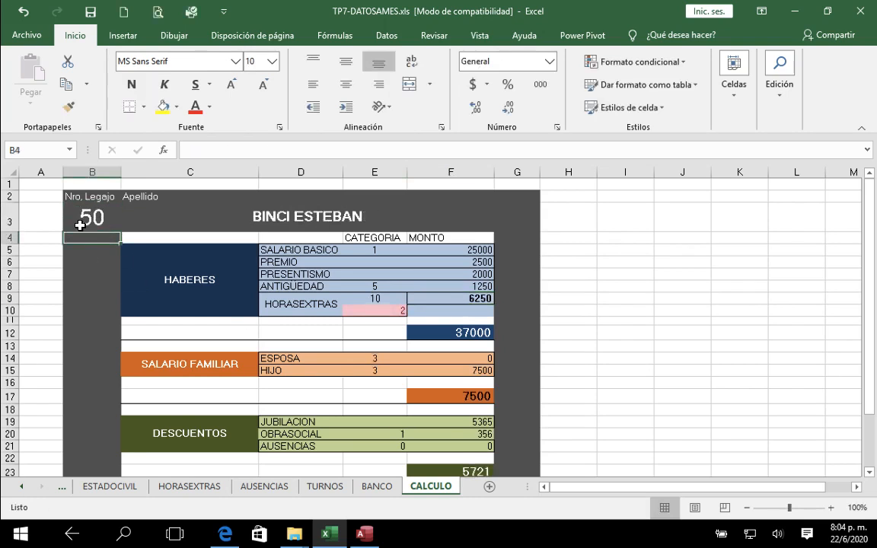
pyautogui.click(79, 225)
pyautogui.write('51')
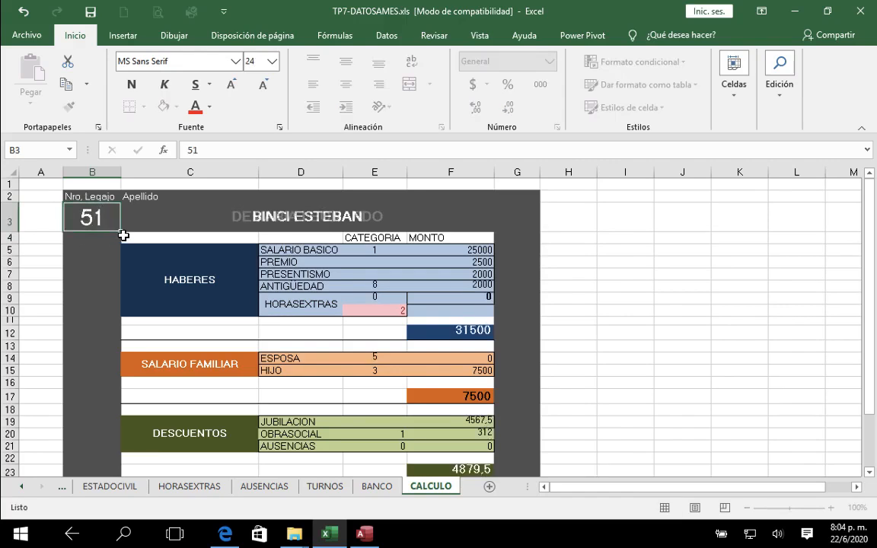
pyautogui.press('Return')
pyautogui.click(90, 216)
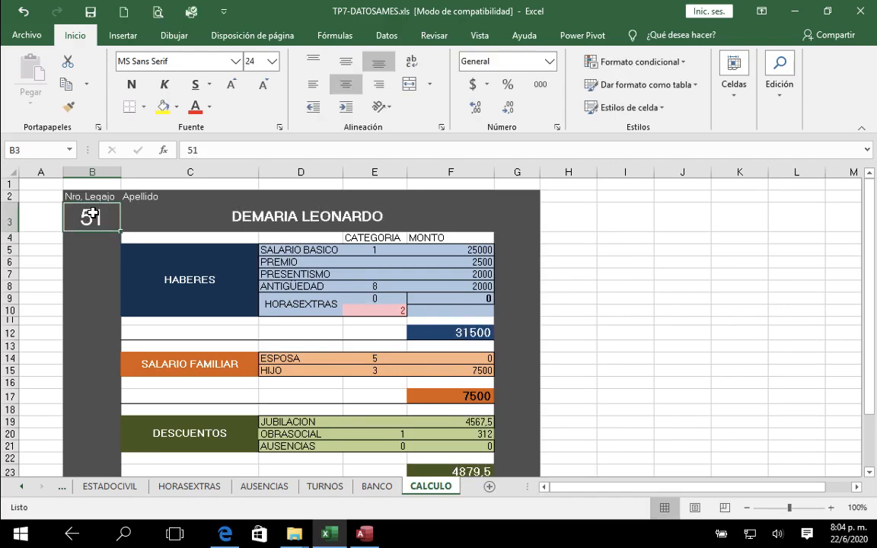
pyautogui.write('52')
pyautogui.press('Return')
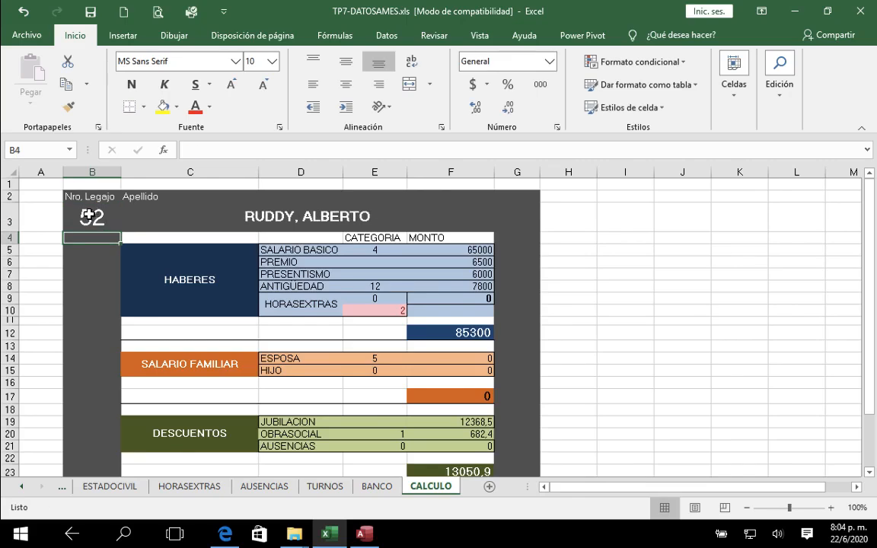
pyautogui.click(105, 226)
pyautogui.write('55')
pyautogui.press('Return')
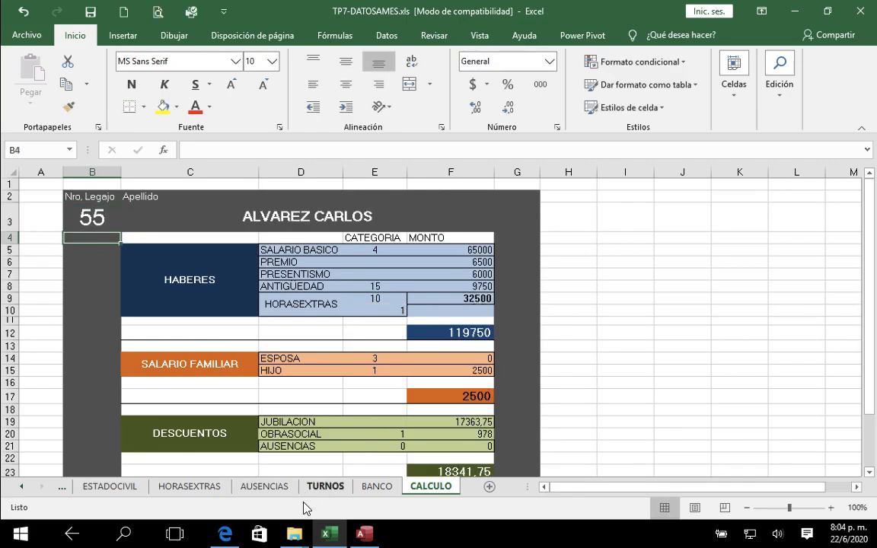
# Step: Switch to Access, find legajo 55 in the HABERES datasheet, and check its V_CHE value against the Excel amount
pyautogui.click(365, 537)
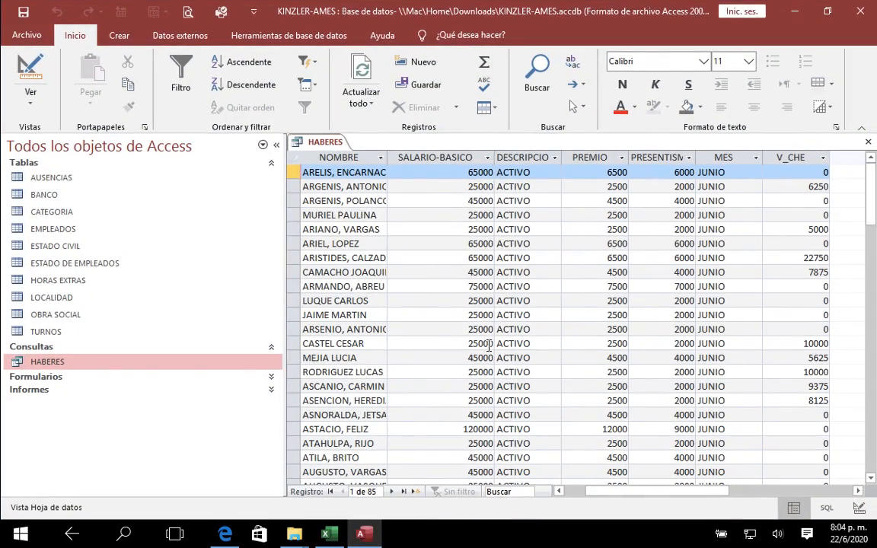
pyautogui.moveTo(631, 493); pyautogui.dragTo(594, 490)
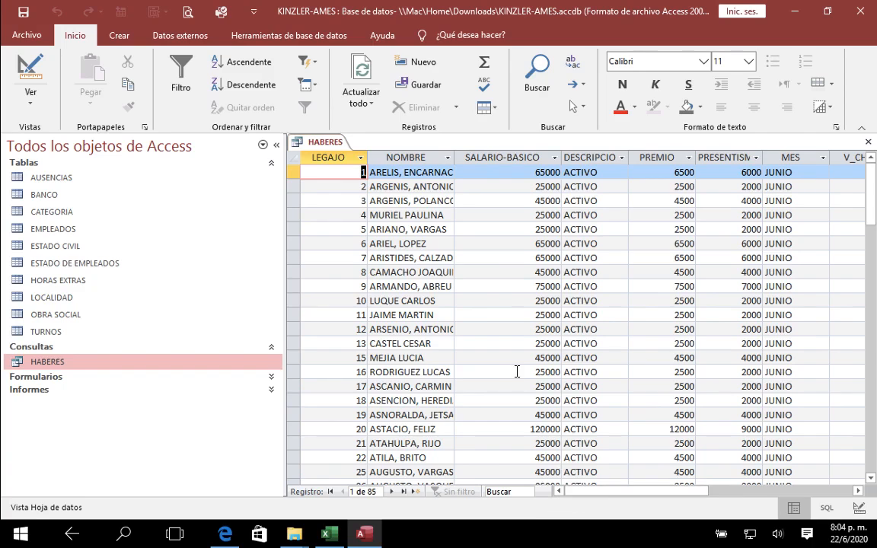
pyautogui.moveTo(869, 202); pyautogui.dragTo(872, 306)
pyautogui.click(405, 316)
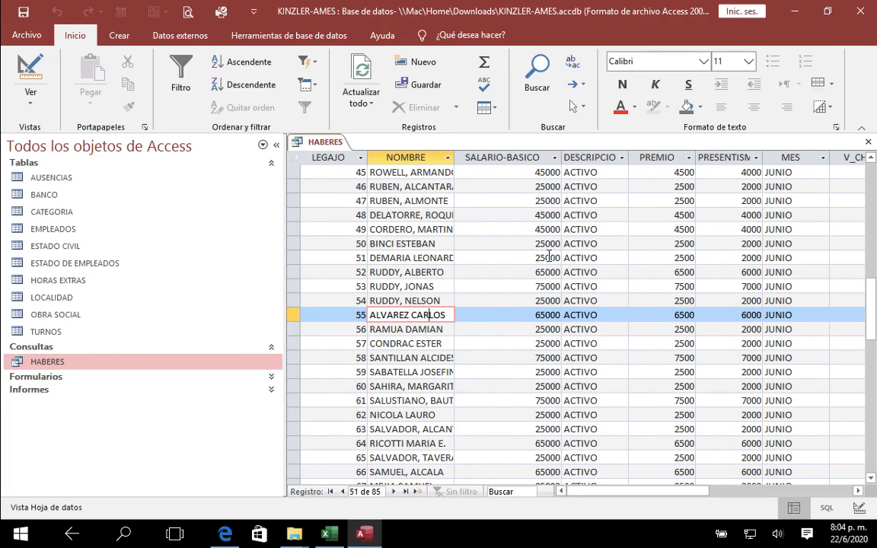
pyautogui.moveTo(676, 491); pyautogui.dragTo(705, 491)
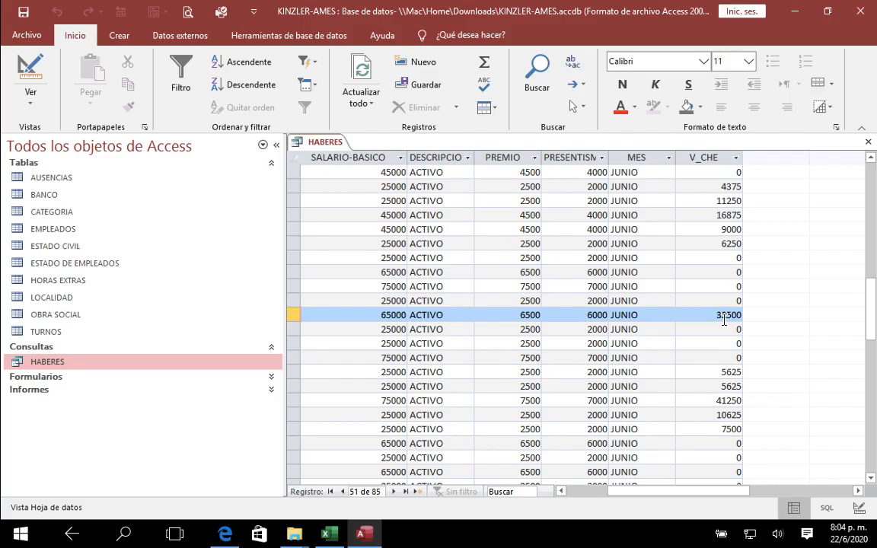
# Step: Reopen the HABERES query in design view and start a calculated field V_TH after V_CHE in the Expression Builder
pyautogui.click(868, 143)
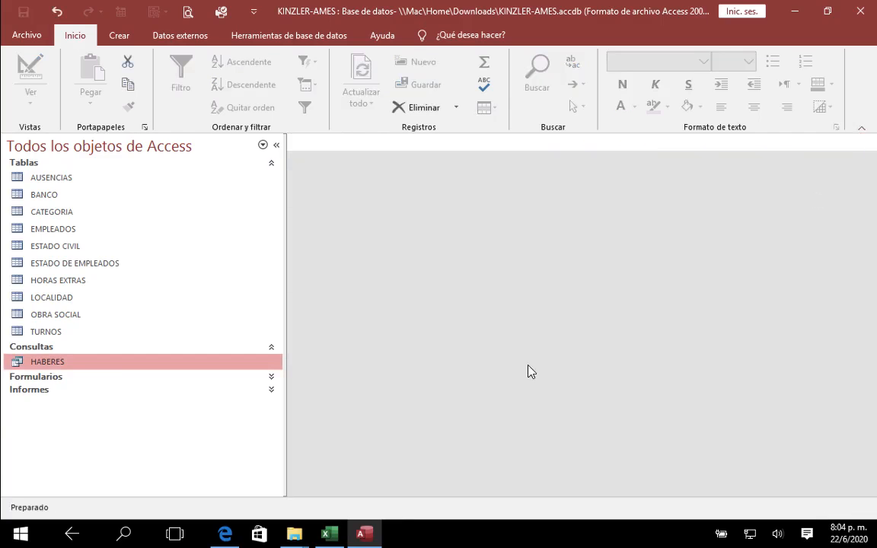
pyautogui.rightClick(125, 365)
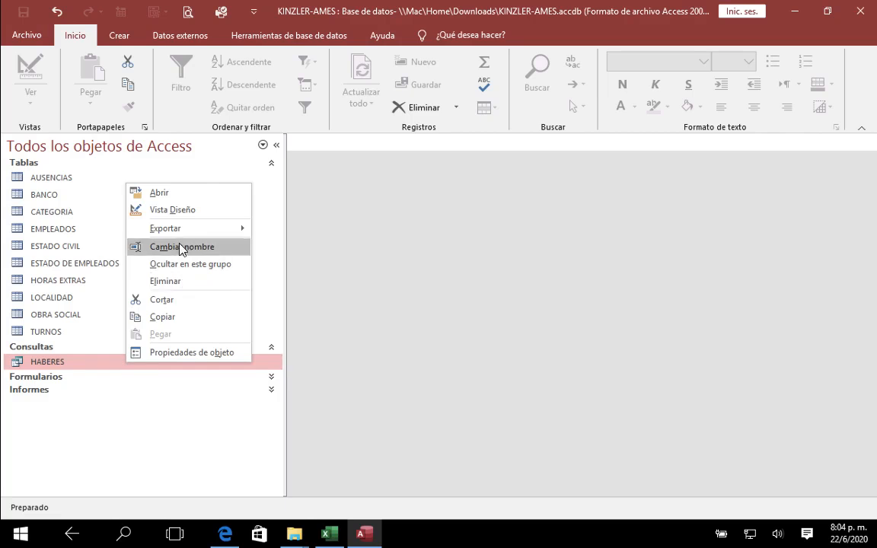
pyautogui.click(184, 209)
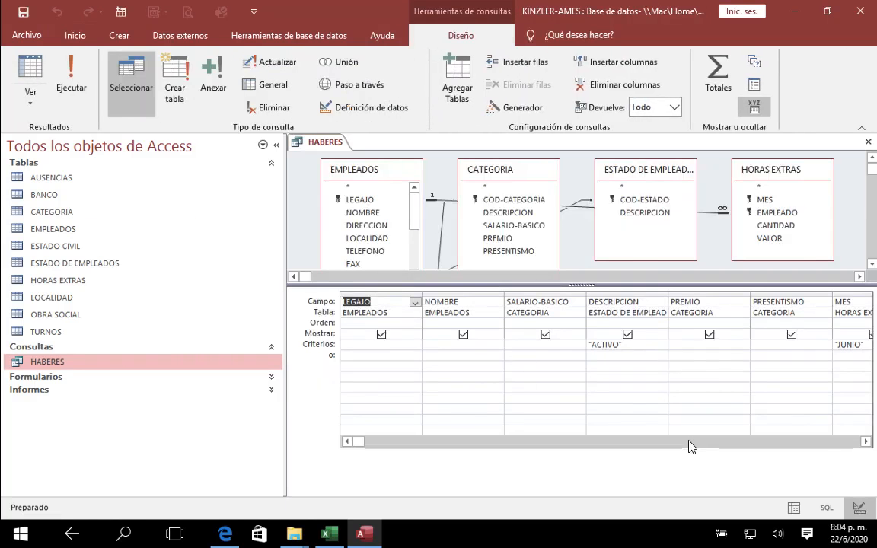
pyautogui.moveTo(689, 441); pyautogui.dragTo(821, 442)
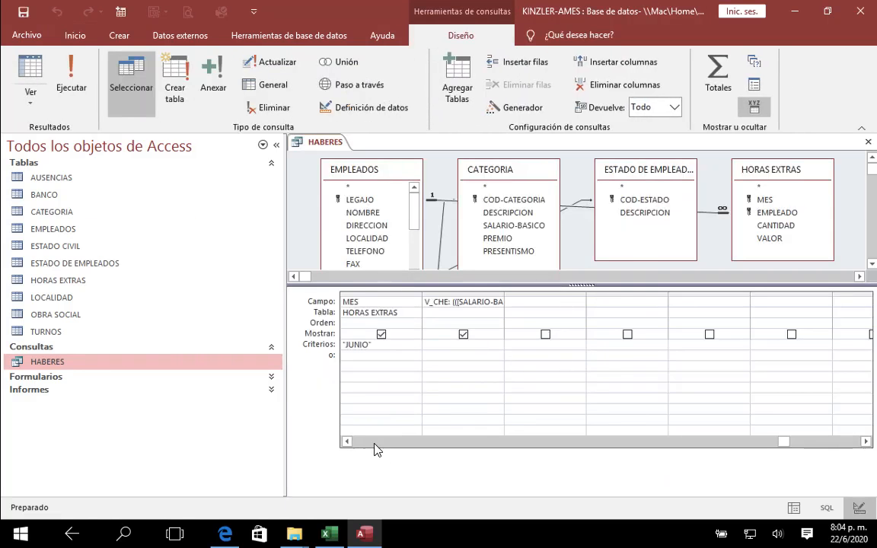
pyautogui.click(521, 303)
pyautogui.write('V')
pyautogui.write('-')
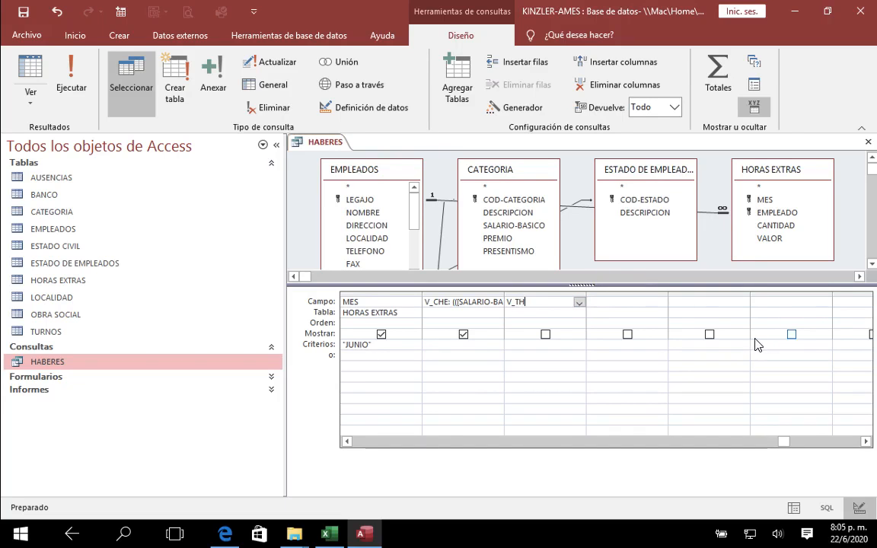
pyautogui.click(508, 108)
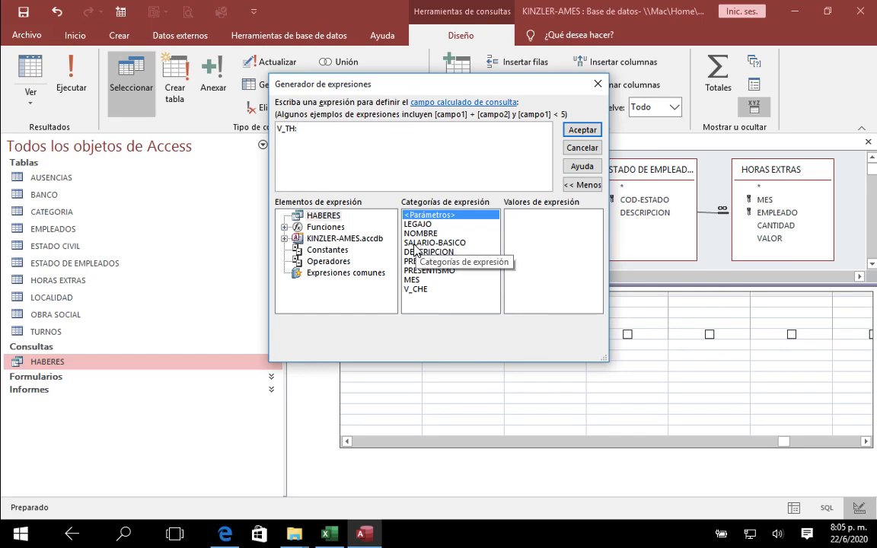
pyautogui.doubleClick(415, 243)
pyautogui.write('+')
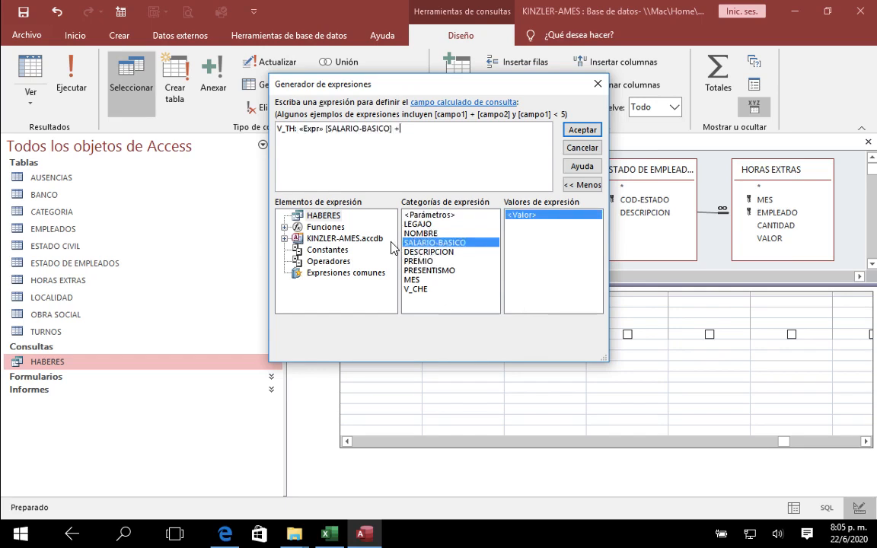
pyautogui.click(309, 131)
pyautogui.press('Delete')
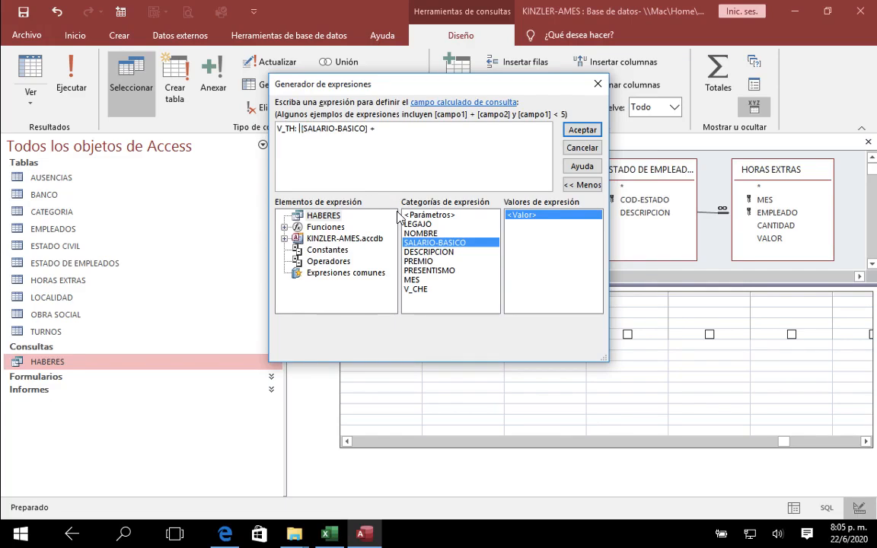
pyautogui.doubleClick(420, 262)
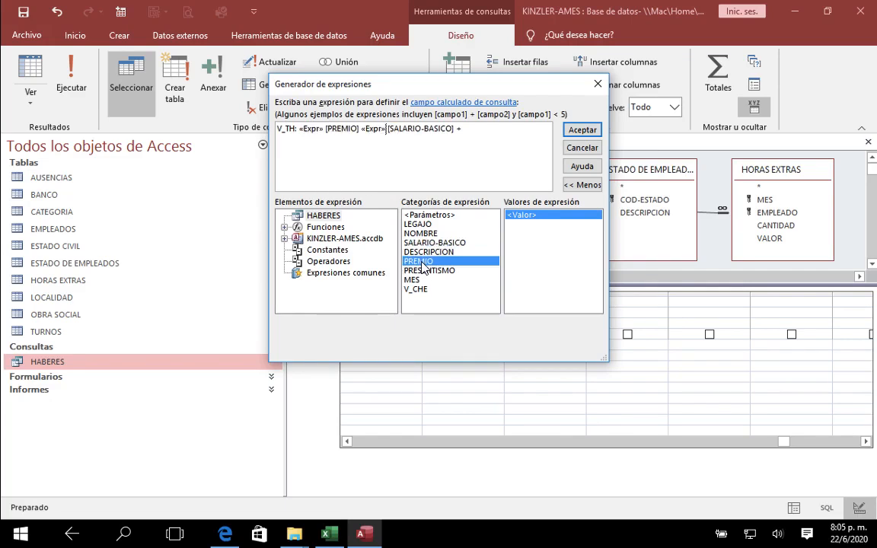
pyautogui.click(374, 130)
pyautogui.press('Delete')
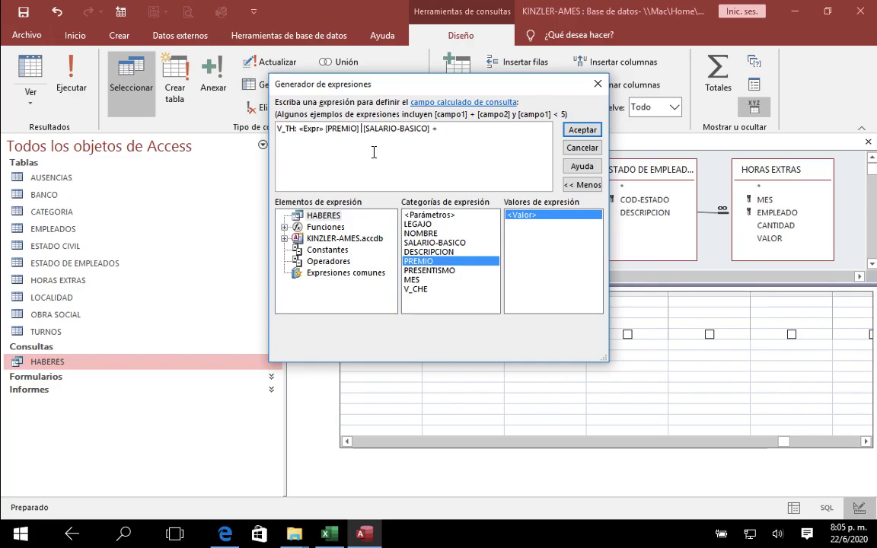
pyautogui.moveTo(444, 129); pyautogui.dragTo(230, 129)
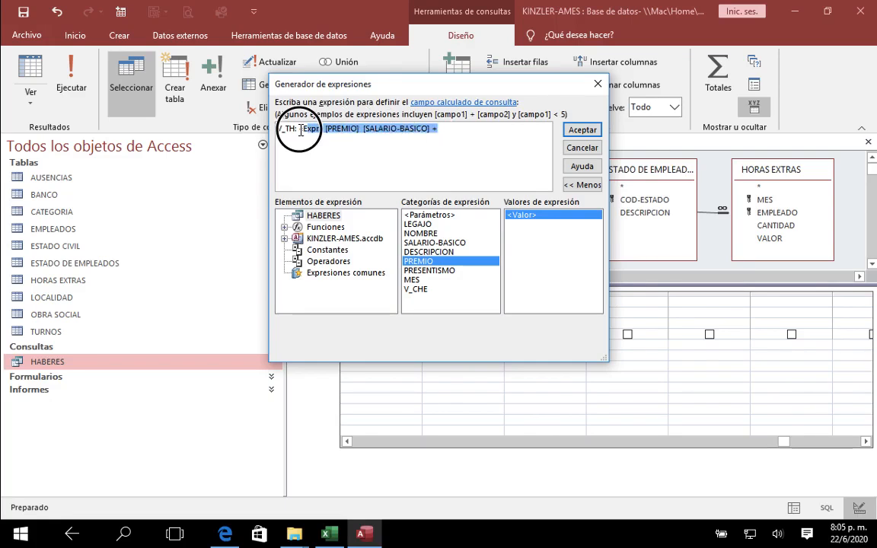
pyautogui.press('Delete')
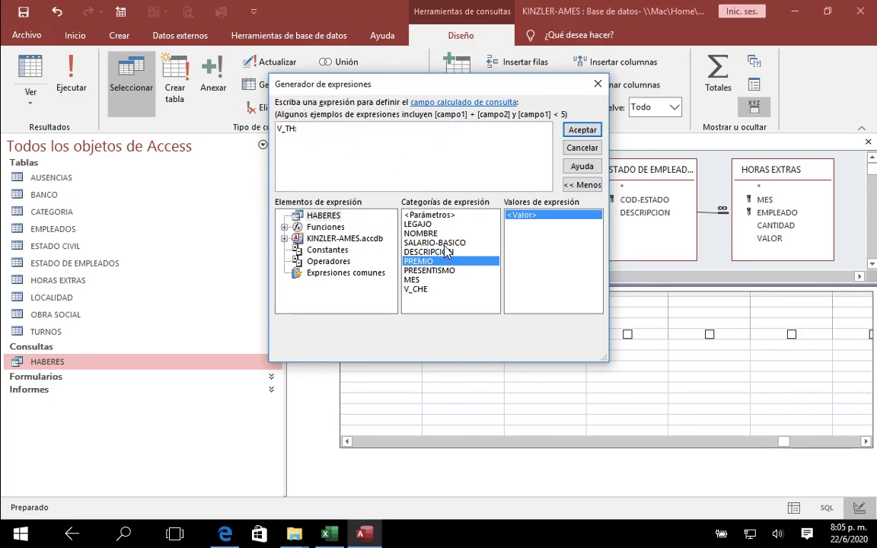
# Step: Build the V_TH expression as the sum [SALARIO-BASICO] + [PREMIO] + [PRESENTISMO] + [V_CHE]
pyautogui.doubleClick(445, 243)
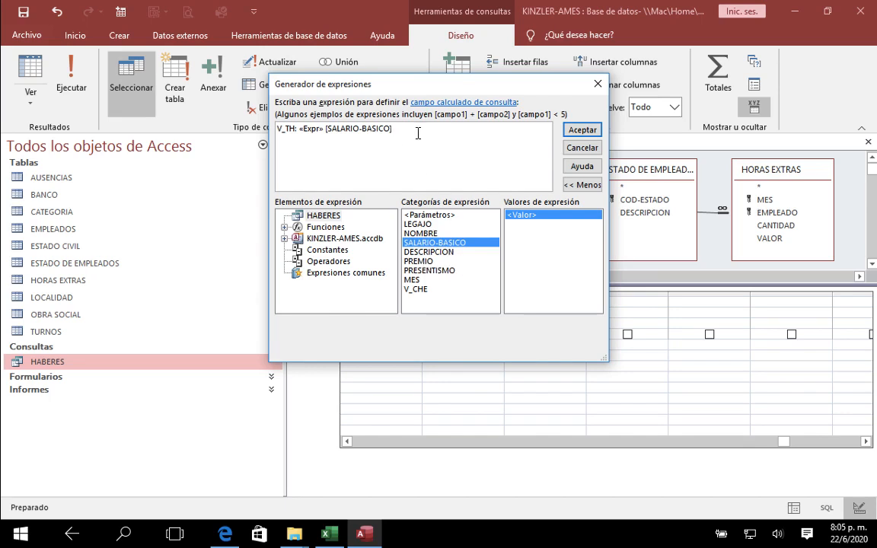
pyautogui.write('+')
pyautogui.doubleClick(416, 261)
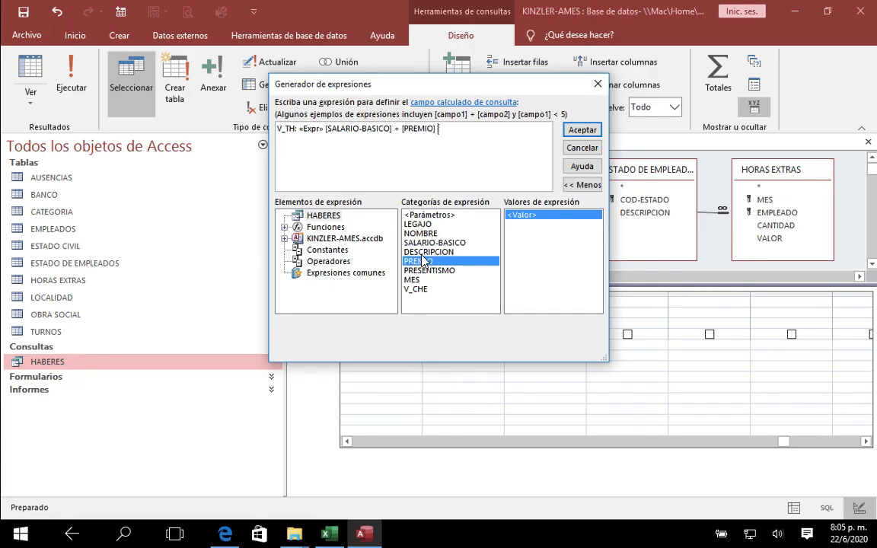
pyautogui.write('+')
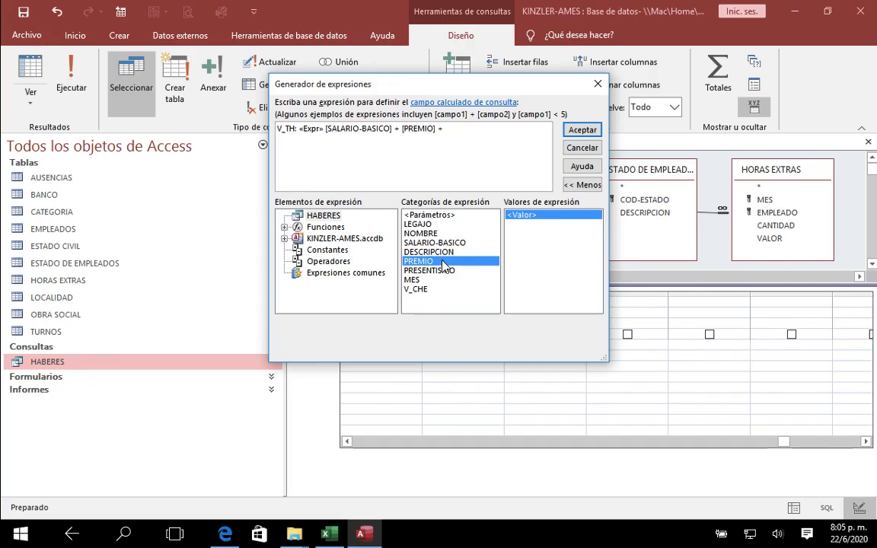
pyautogui.doubleClick(436, 271)
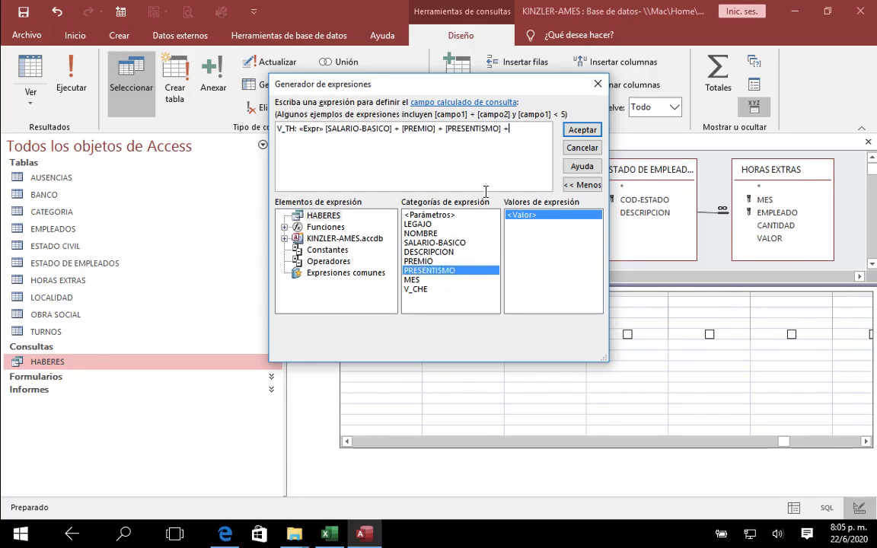
pyautogui.doubleClick(418, 289)
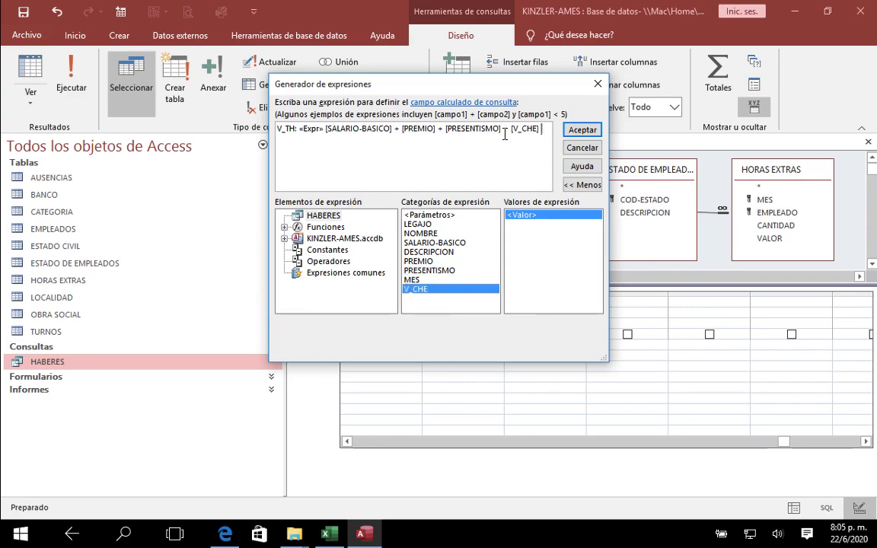
# Step: Remove the «Expr» placeholder from the V_TH expression and accept it
pyautogui.doubleClick(311, 128)
pyautogui.press('Delete')
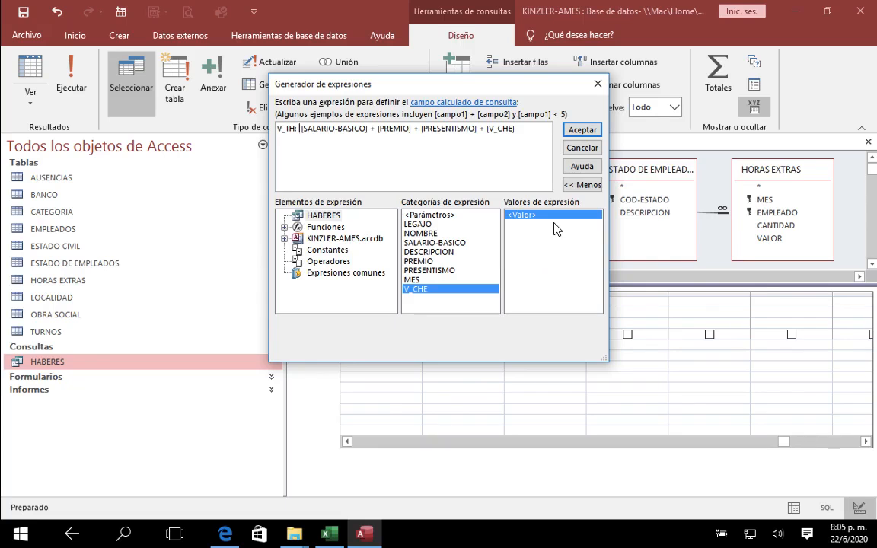
pyautogui.click(579, 130)
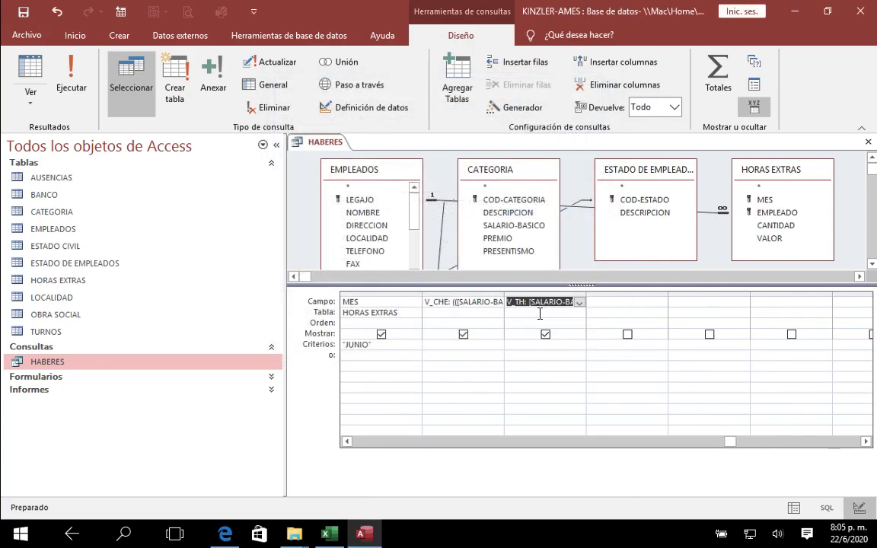
# Step: Close the HABERES query with its changes saved and reopen its datasheet to view the V_TH column
pyautogui.click(868, 141)
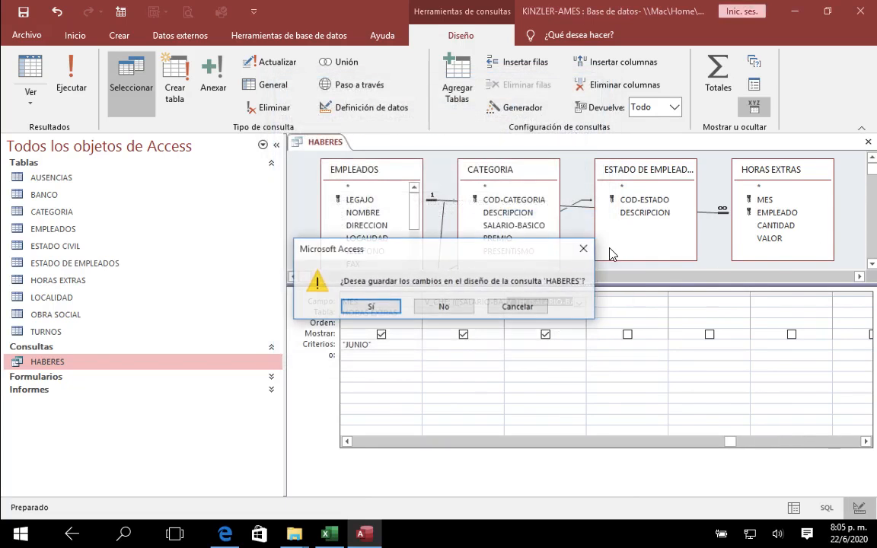
pyautogui.click(397, 310)
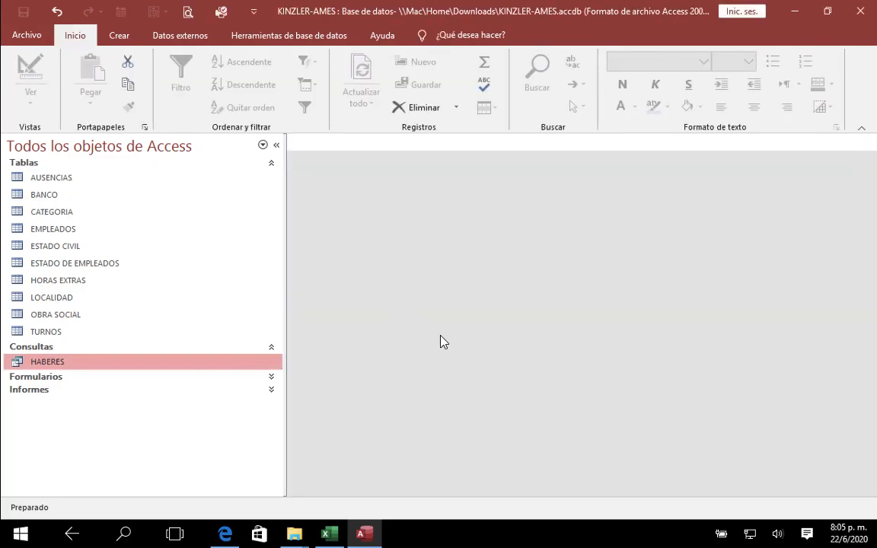
pyautogui.click(134, 360)
pyautogui.doubleClick(134, 361)
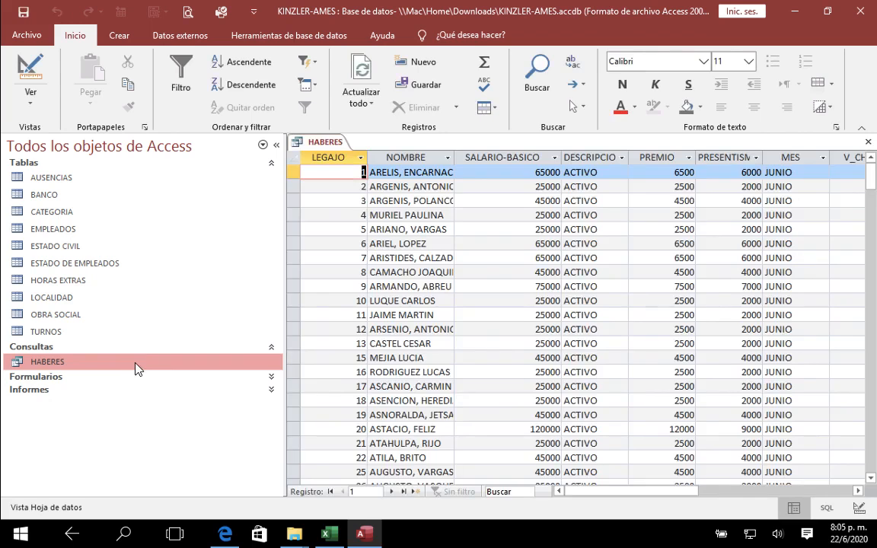
pyautogui.moveTo(623, 491); pyautogui.dragTo(717, 491)
pyautogui.click(546, 173)
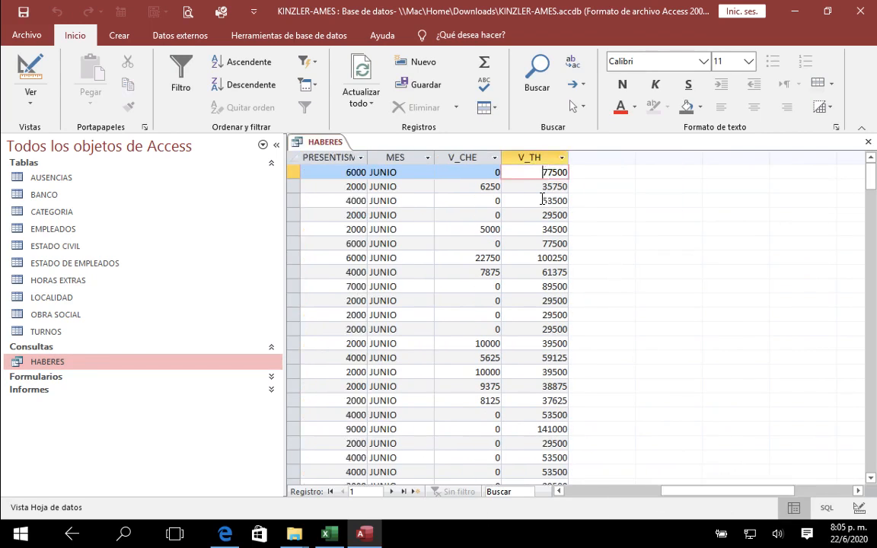
# Step: Switch to the CALCULO sheet in Excel and look up legajo 1 to compare its HABERES total with V_TH
pyautogui.click(333, 537)
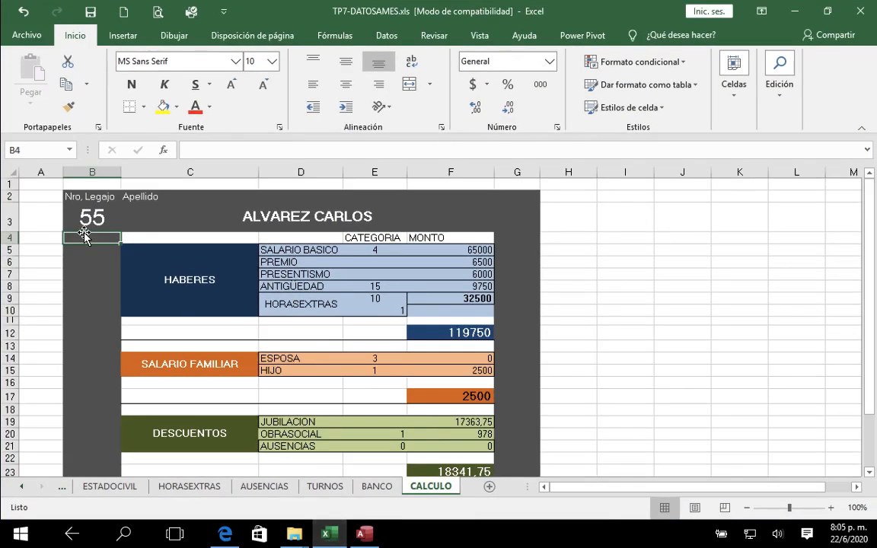
pyautogui.click(86, 217)
pyautogui.write('1')
pyautogui.press('Return')
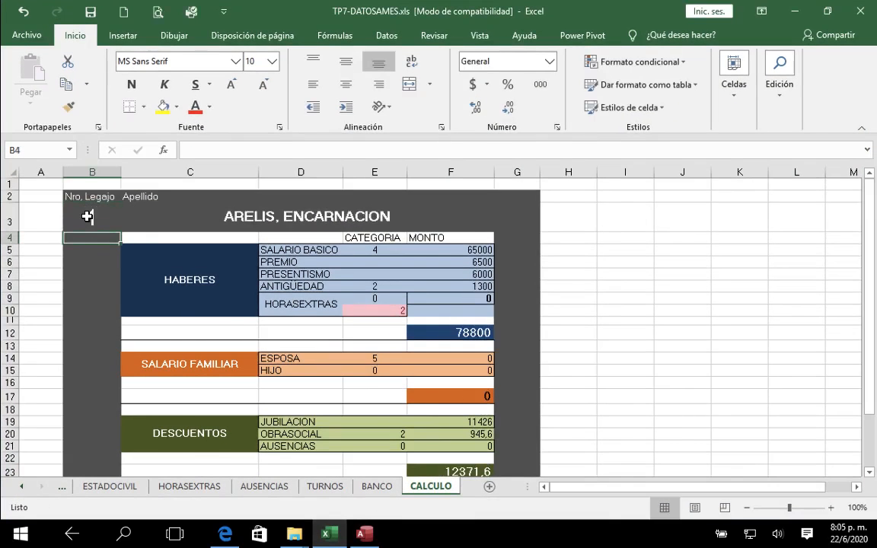
# Step: Inspect the HABERES total and ANTIGUEDAD formulas in CALCULO, switch back to Access to review the HABERES datasheet, and close it
pyautogui.click(457, 333)
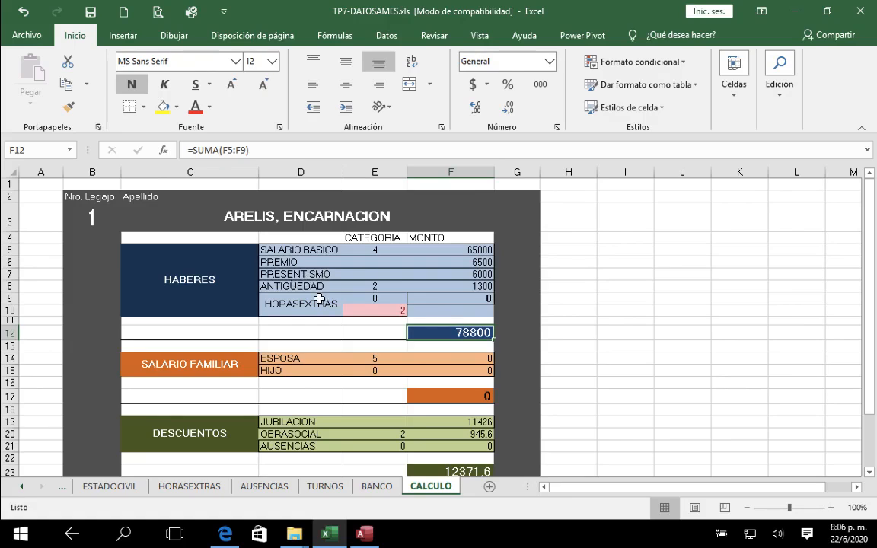
pyautogui.click(487, 293)
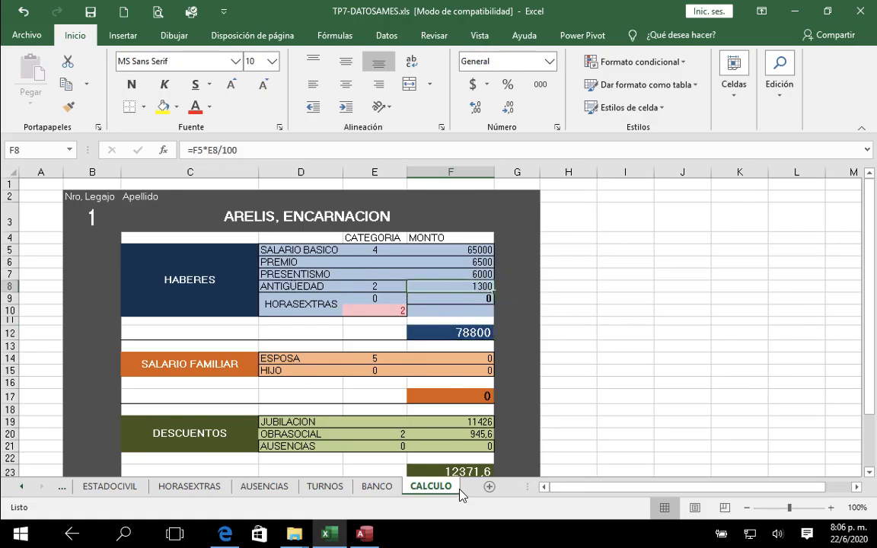
pyautogui.click(365, 535)
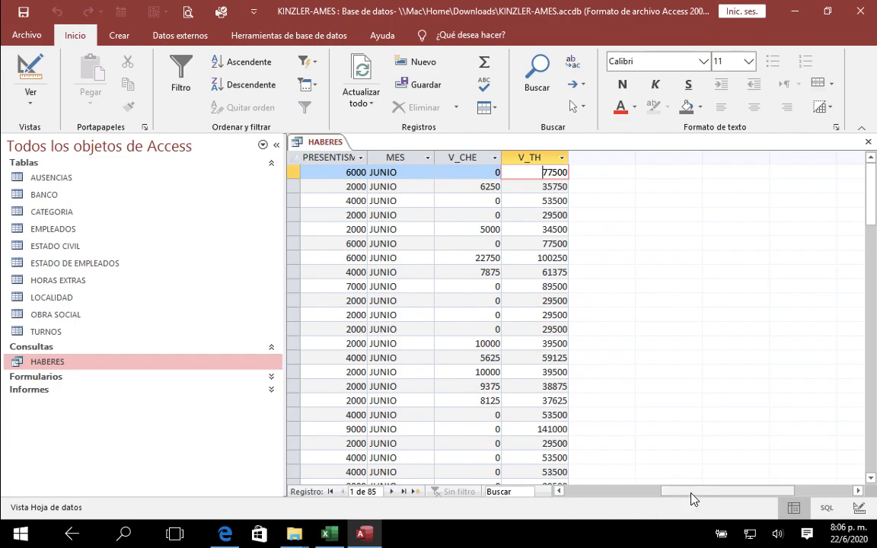
pyautogui.click(587, 491)
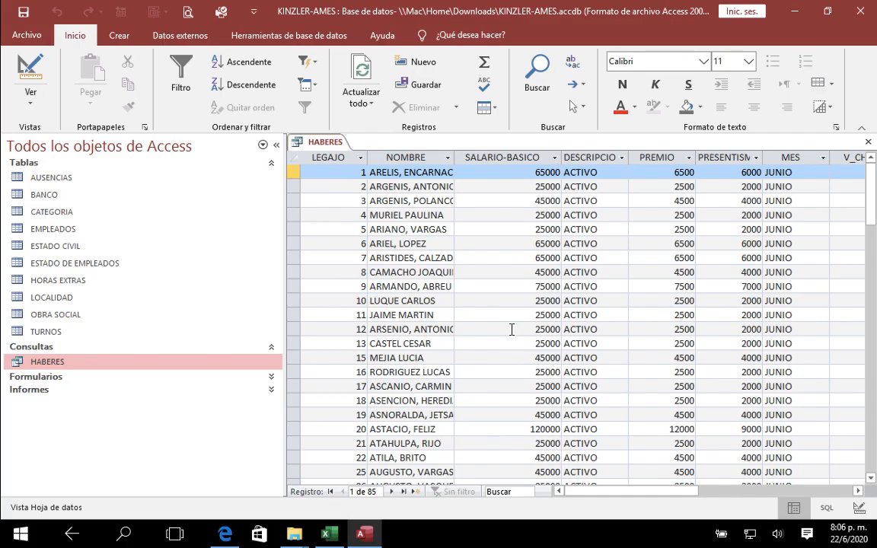
pyautogui.click(868, 142)
# Step: Start a new query design to view the saved queries available as sources, and close it without adding any
pyautogui.click(115, 34)
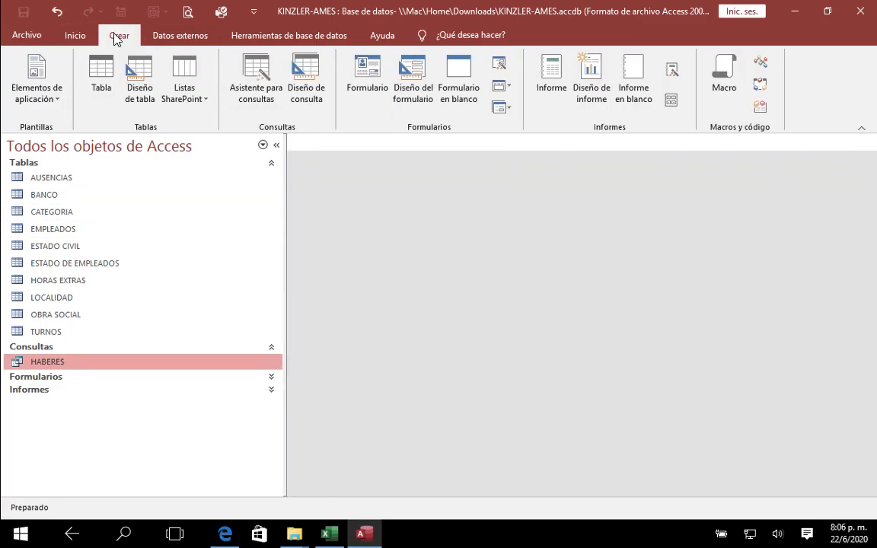
pyautogui.click(305, 94)
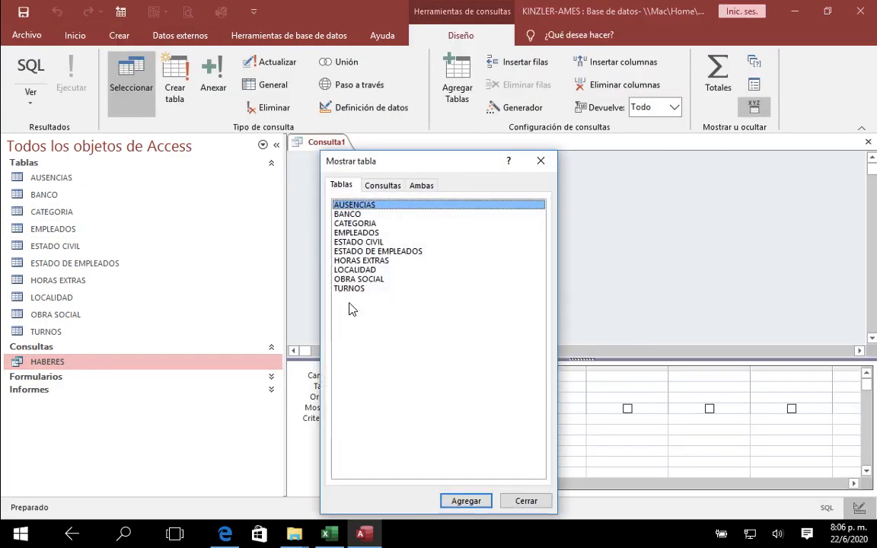
pyautogui.click(379, 185)
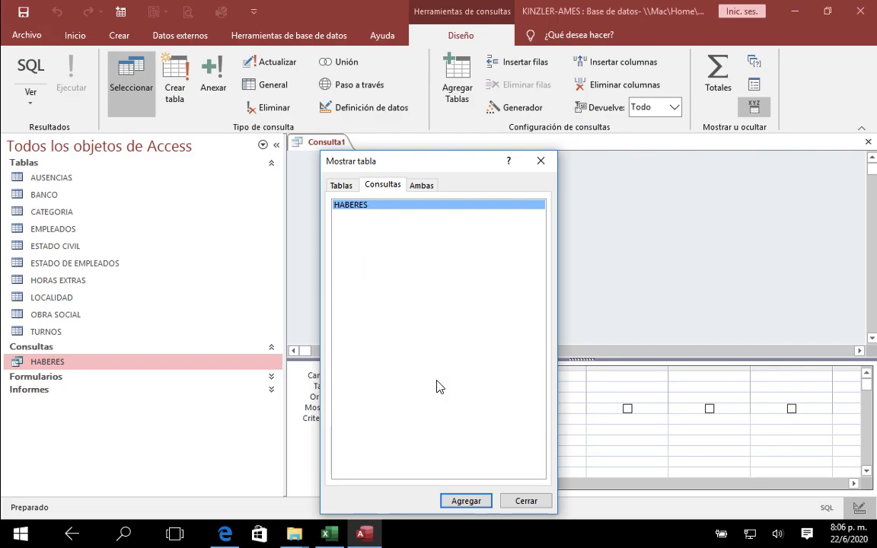
pyautogui.click(526, 504)
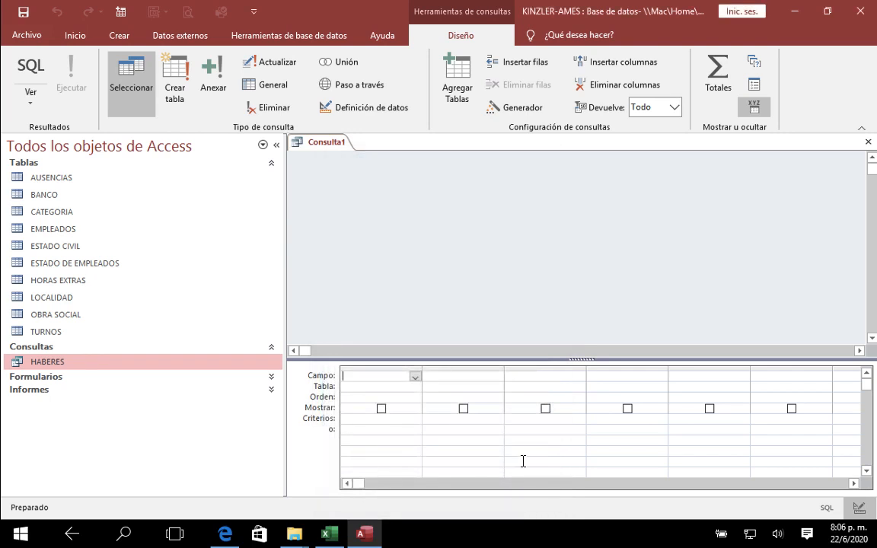
pyautogui.click(44, 364)
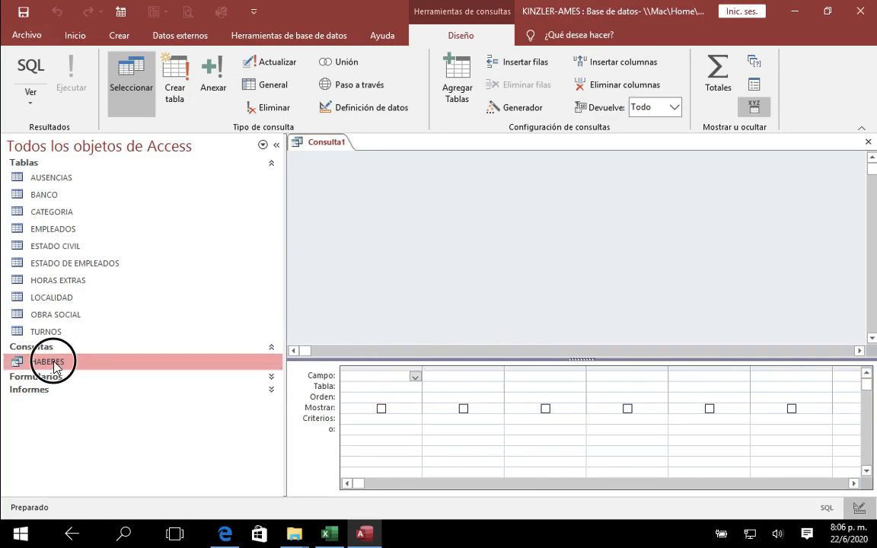
pyautogui.click(869, 142)
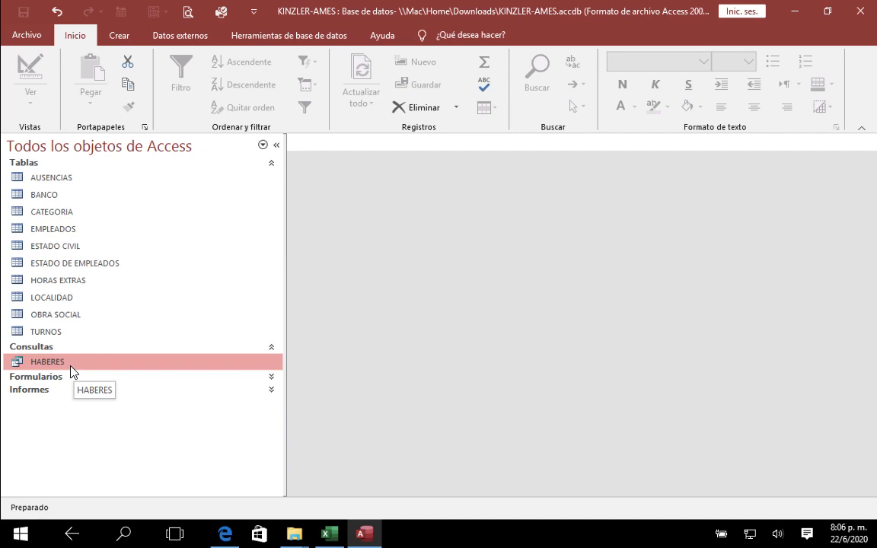
pyautogui.hotkey('ctrl', 'Left')
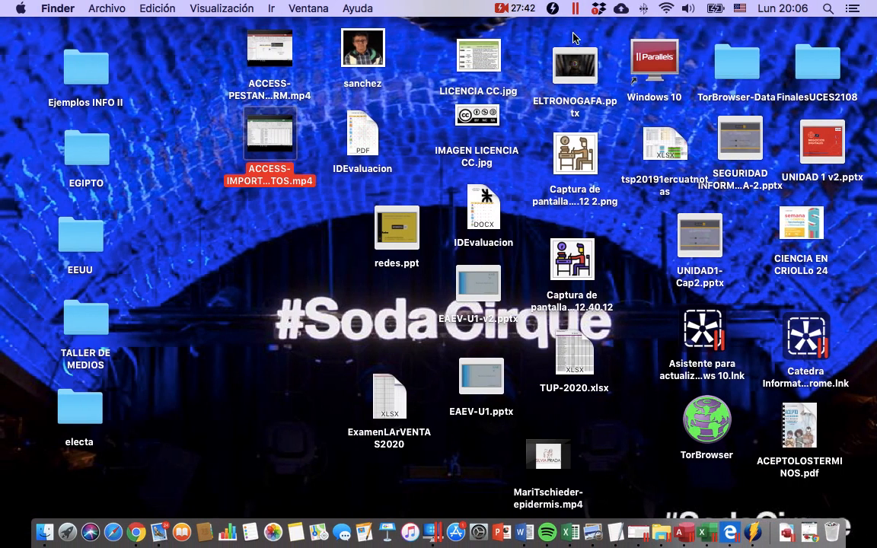